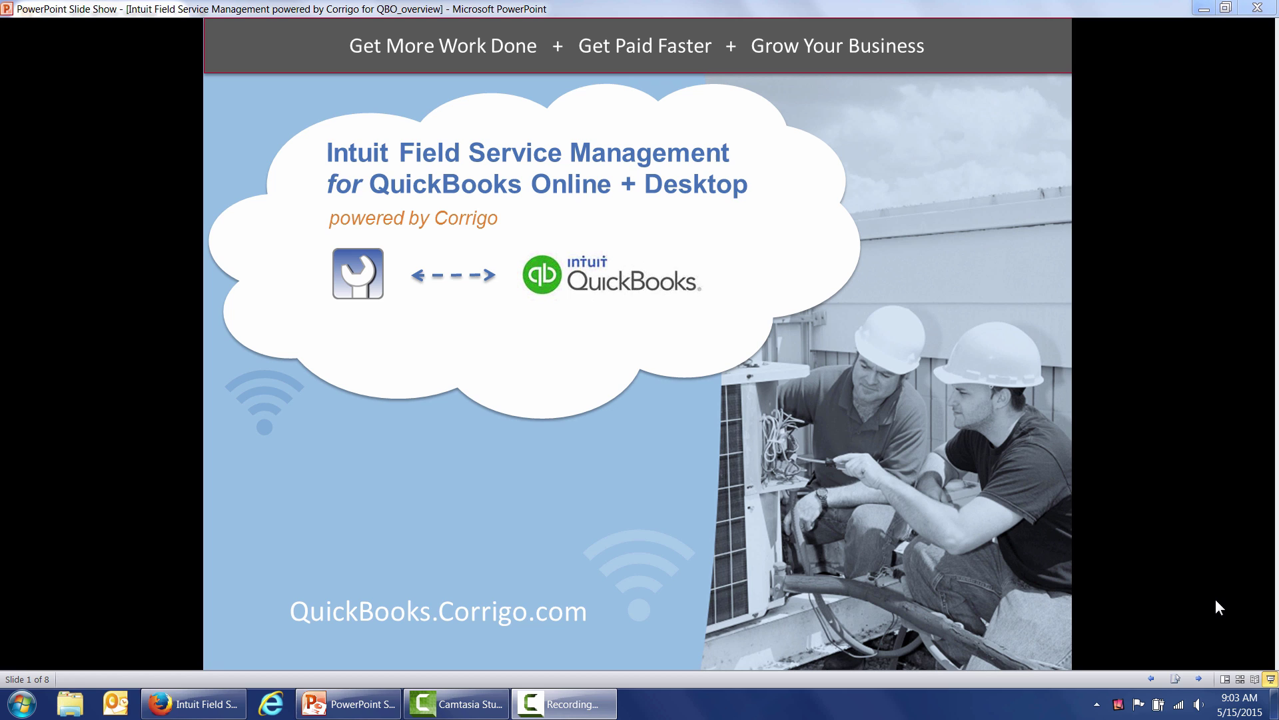
- Advance the slide show to slide 2 and reveal the trades list and 'Integrates with QBO' line
key(Right)
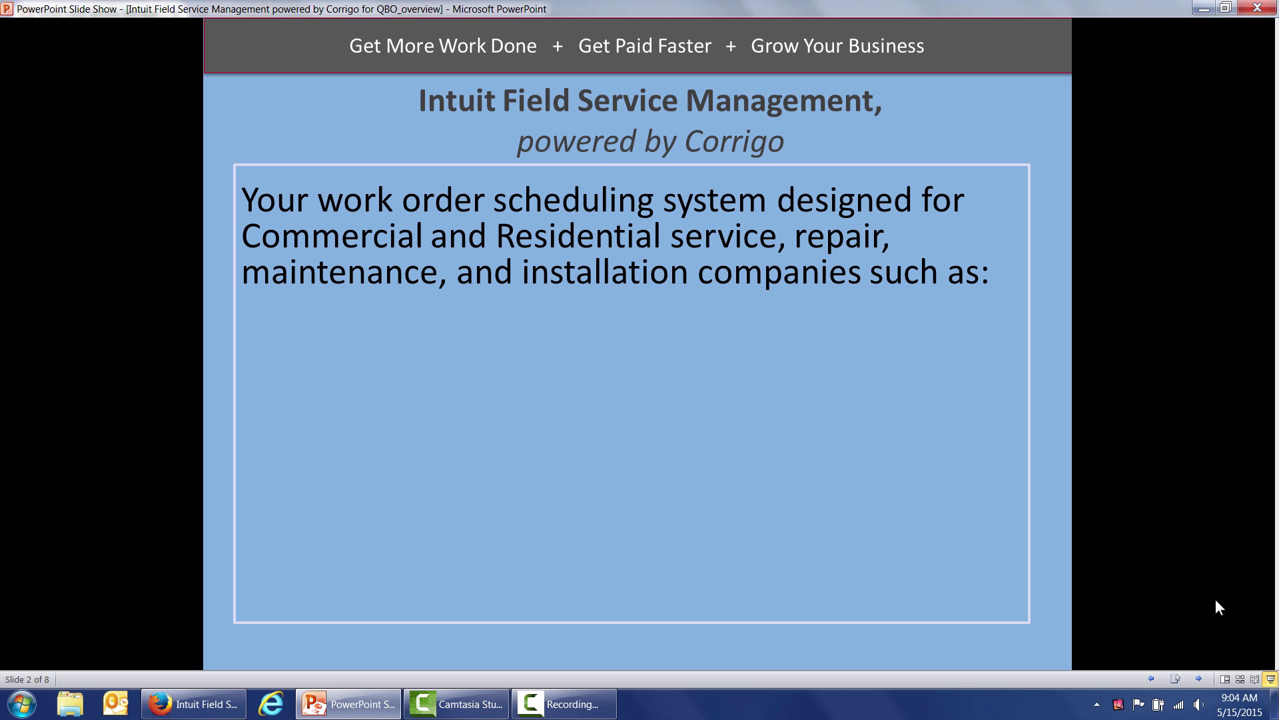
key(Right)
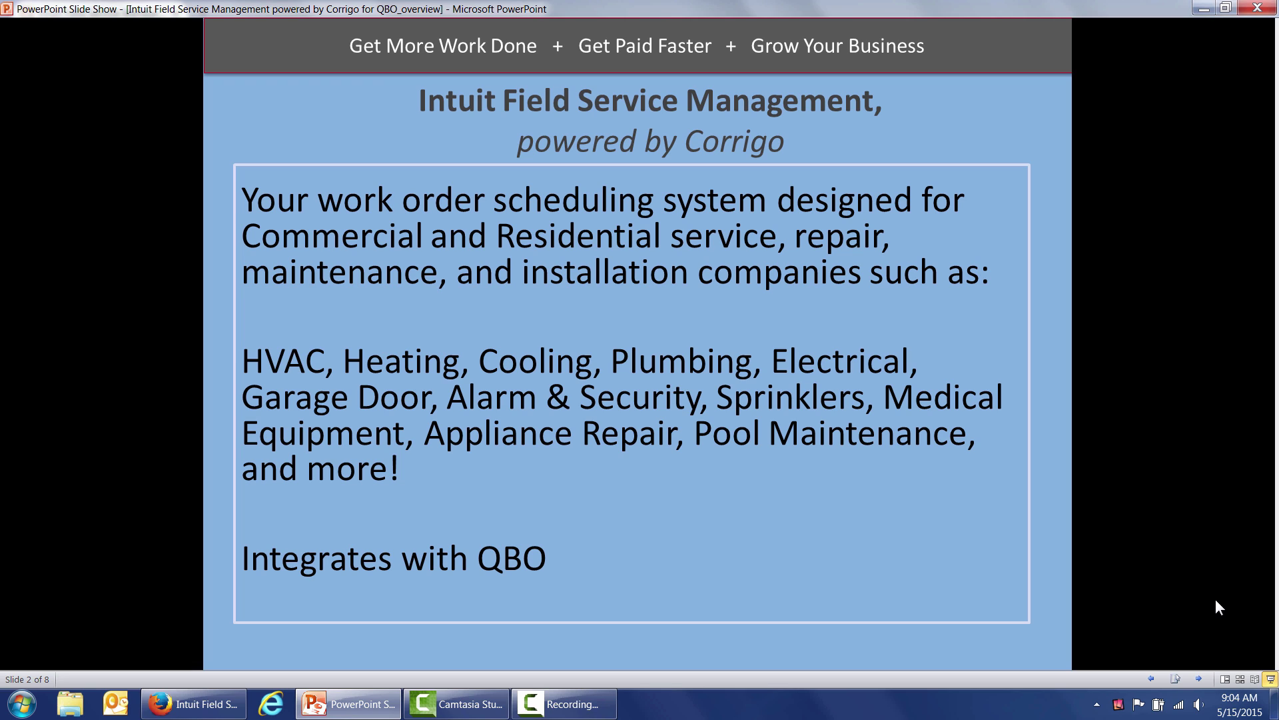
- Build slide 3's capability bullets, from photos and signatures through recurring work, then reach slide 4
key(Right)
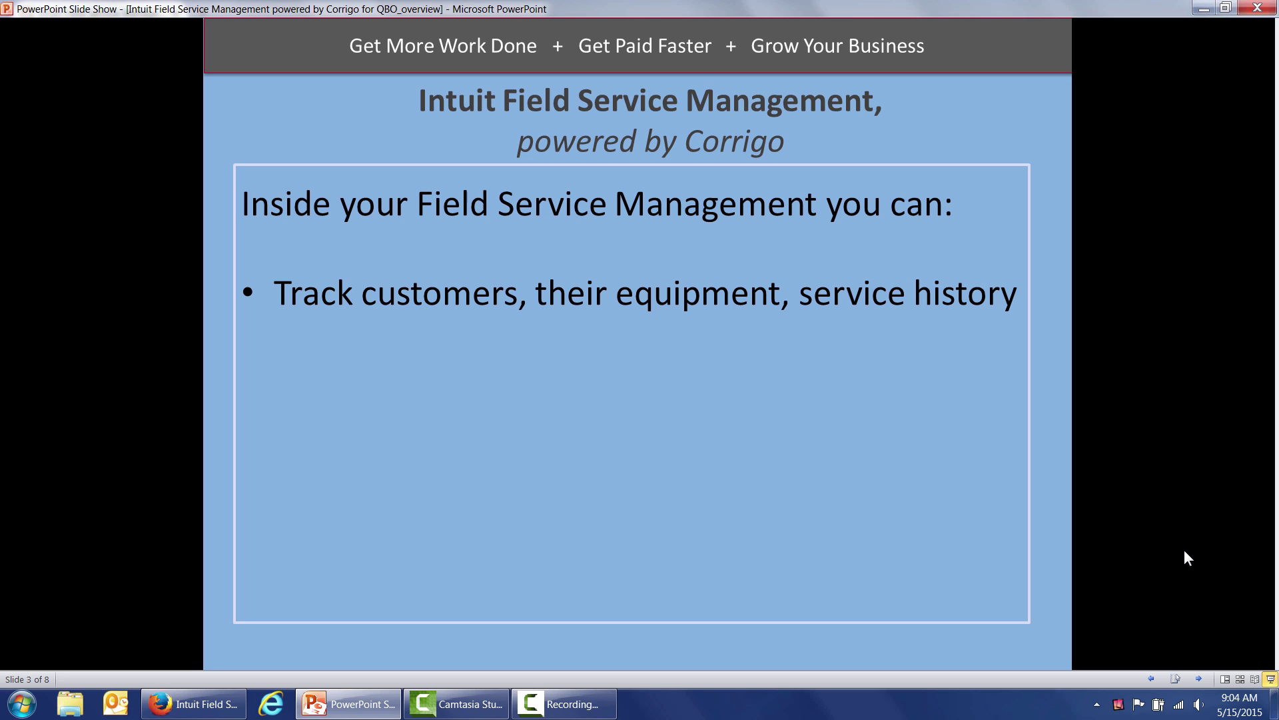
click(1184, 551)
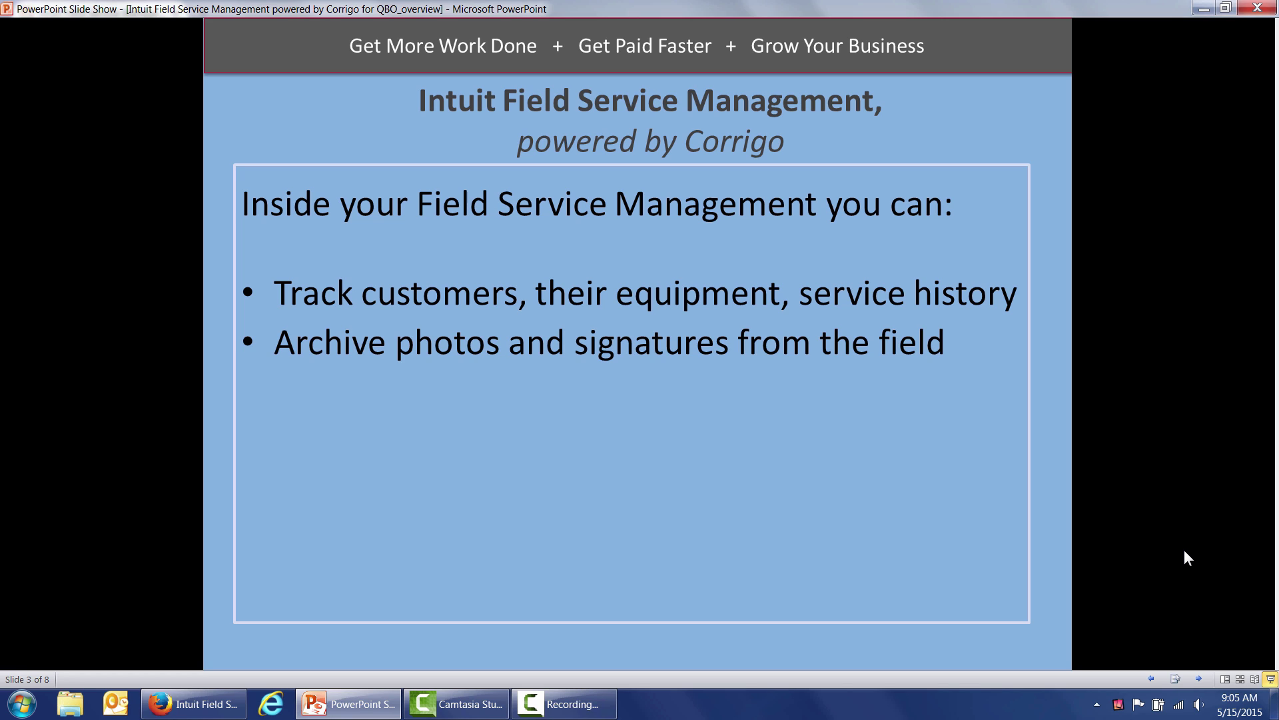
click(1185, 551)
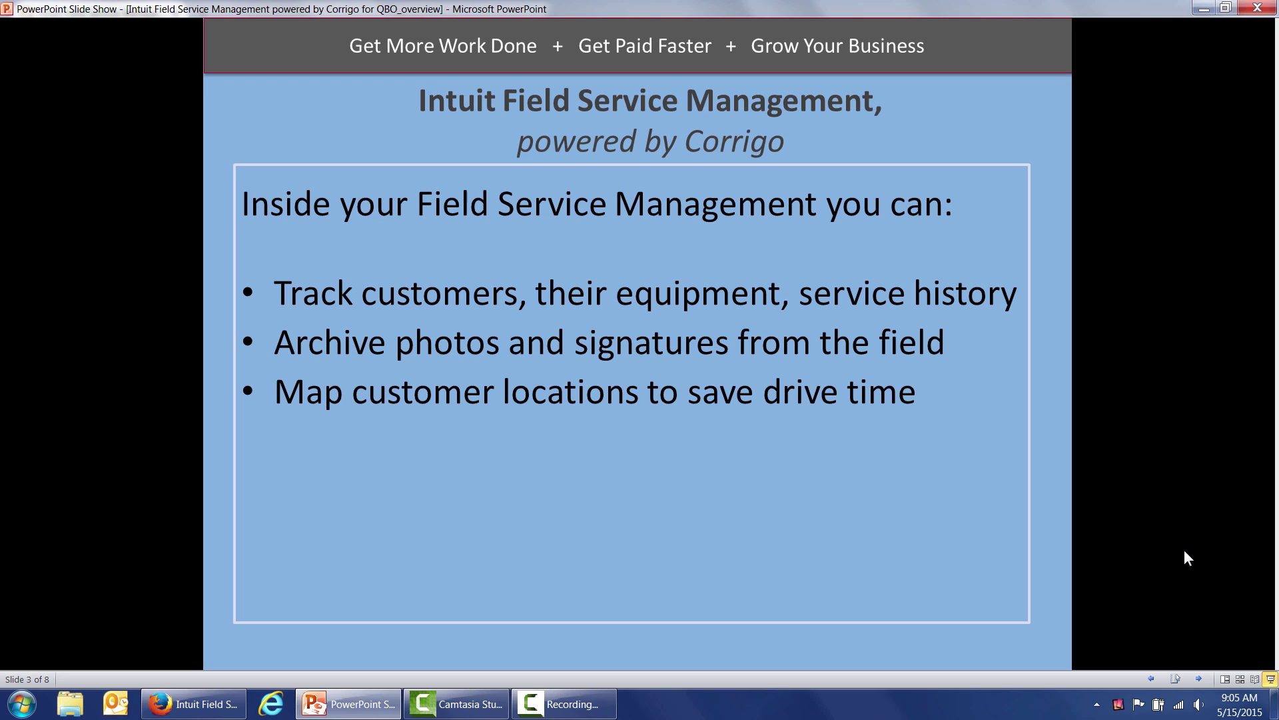
click(1184, 550)
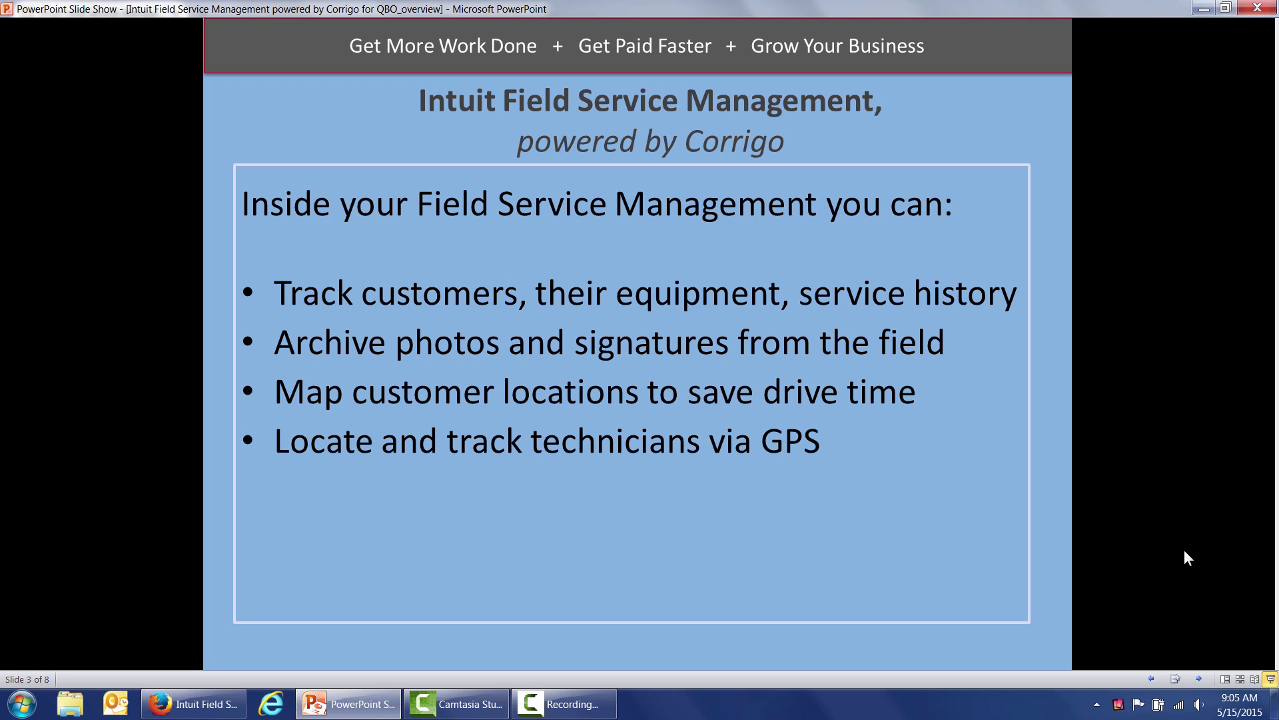
click(1184, 551)
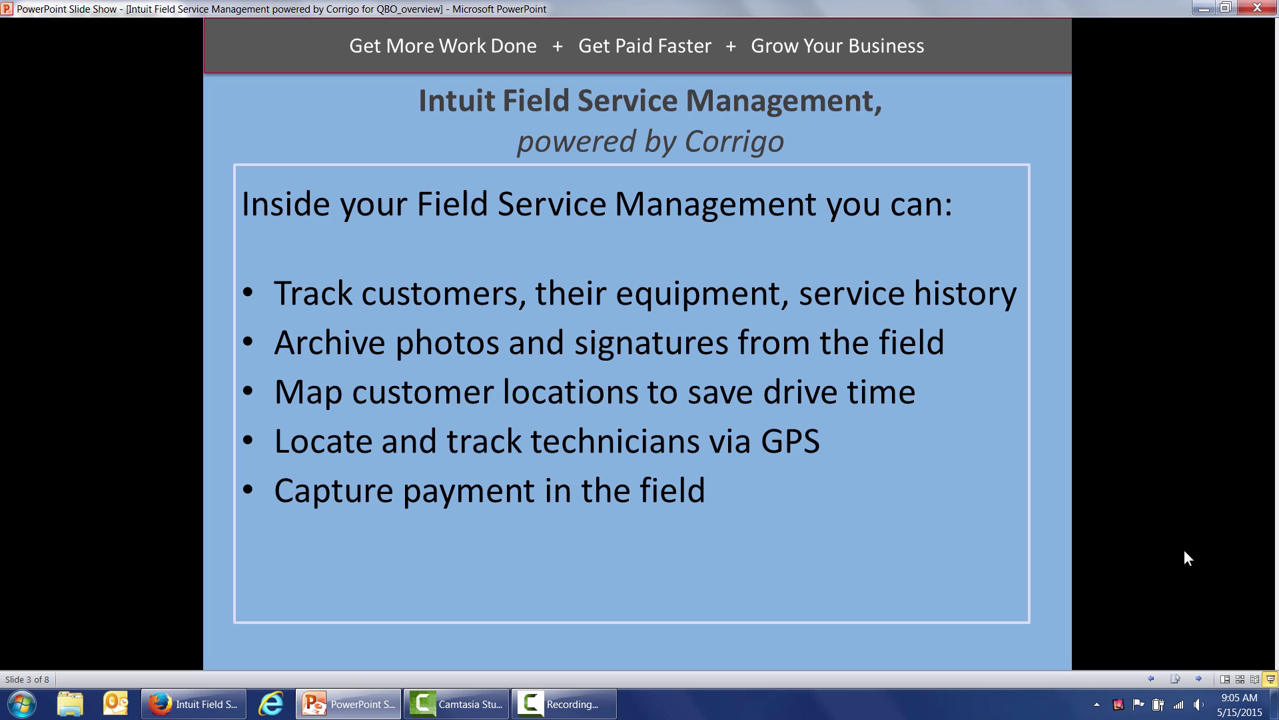
click(1185, 550)
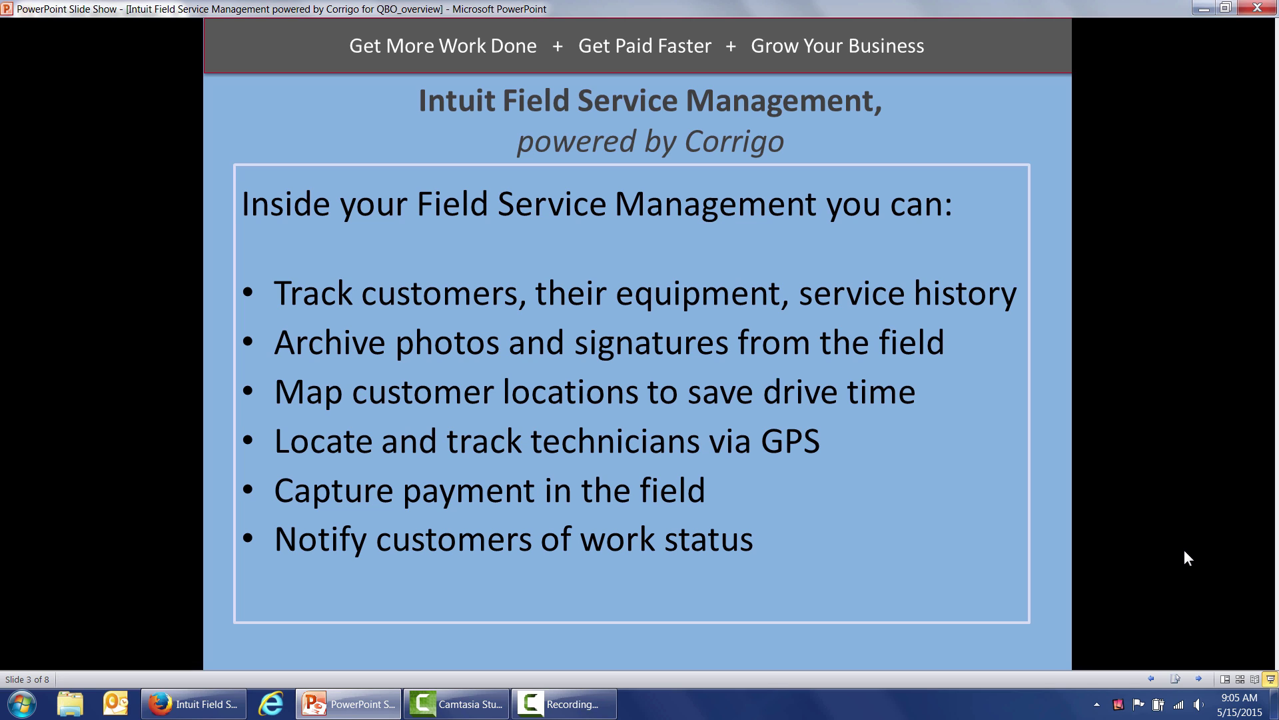
click(1185, 550)
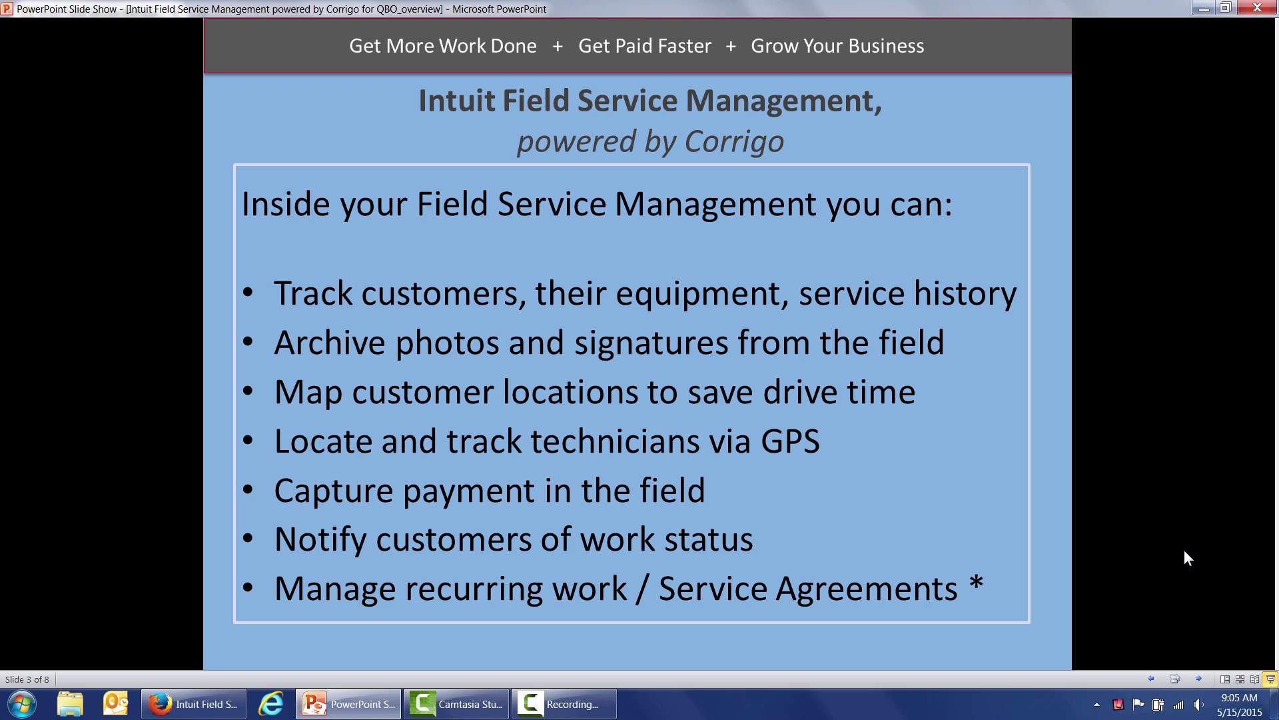
click(1185, 550)
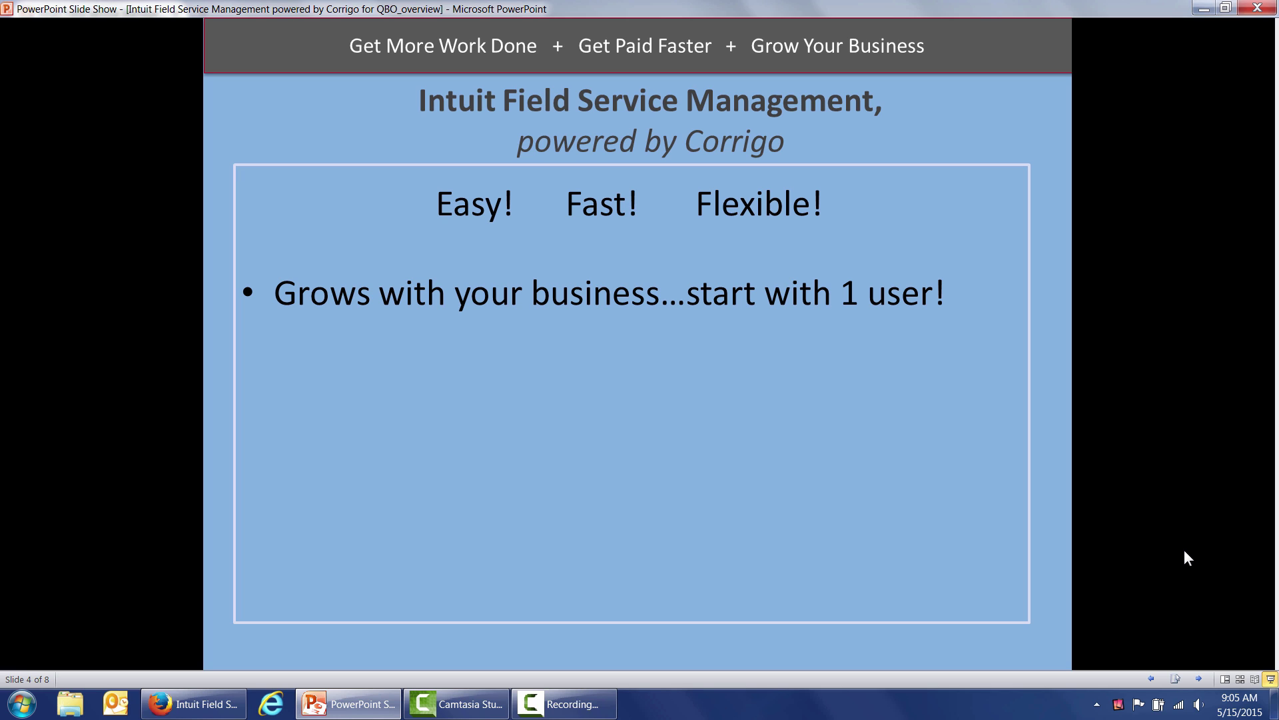
- Show slide 4's QuickBooks Online access bullet and slide 5's work-order map and list screenshots
click(1185, 549)
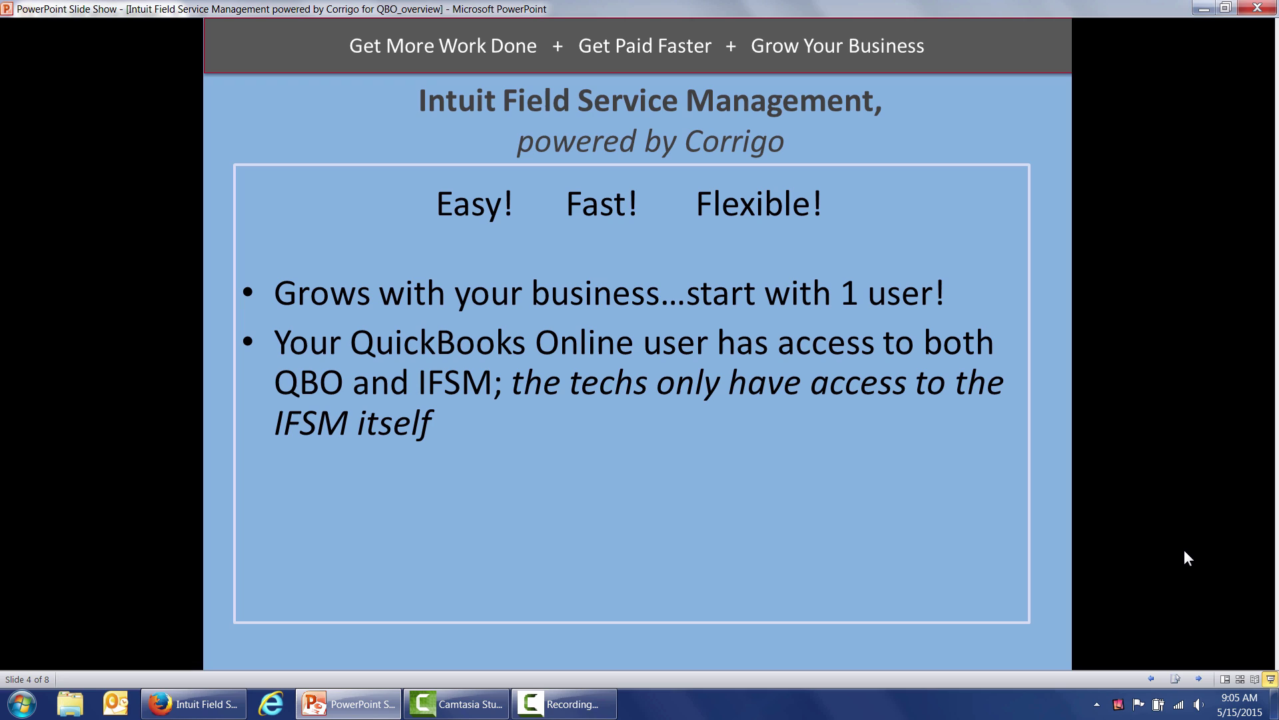
key(Right)
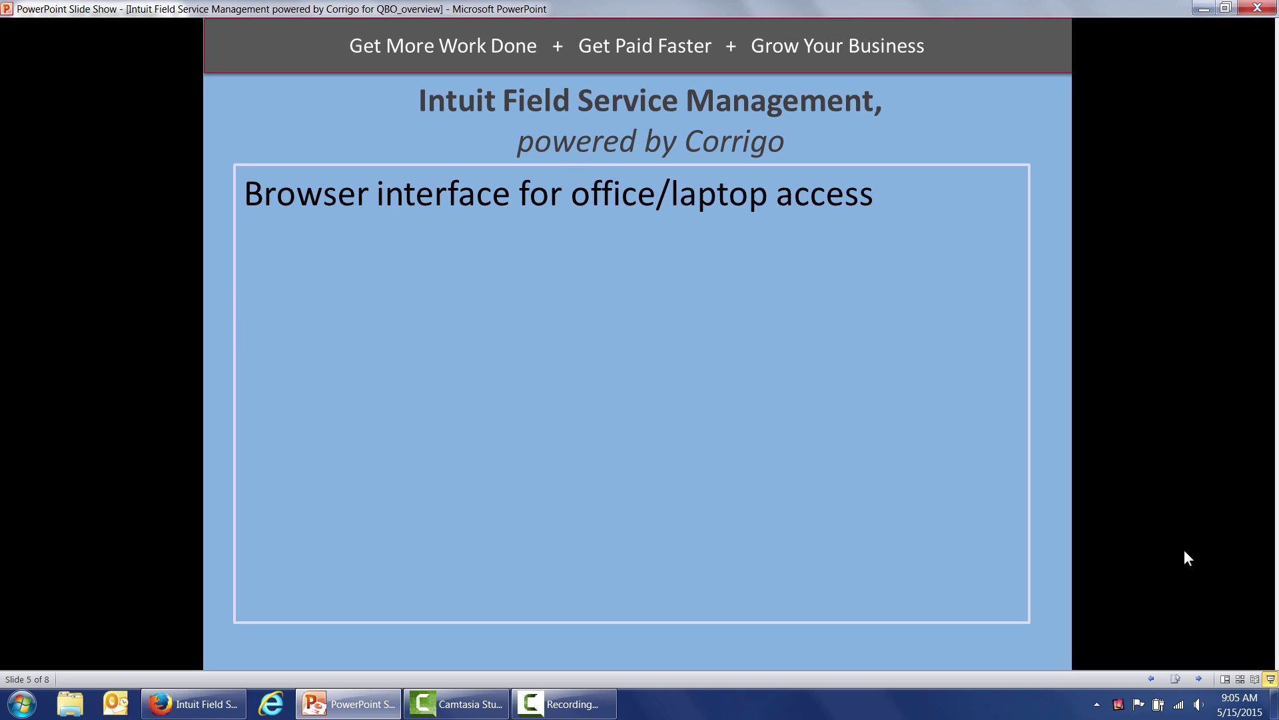
key(Right)
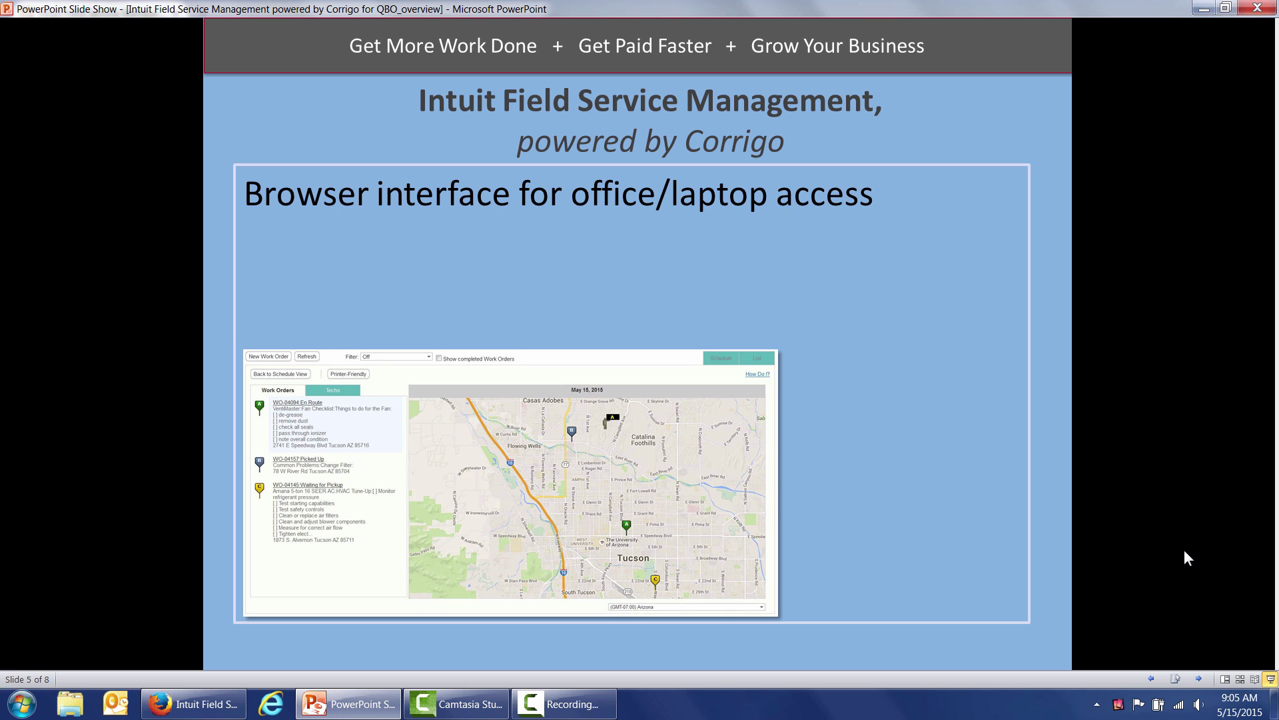
key(Right)
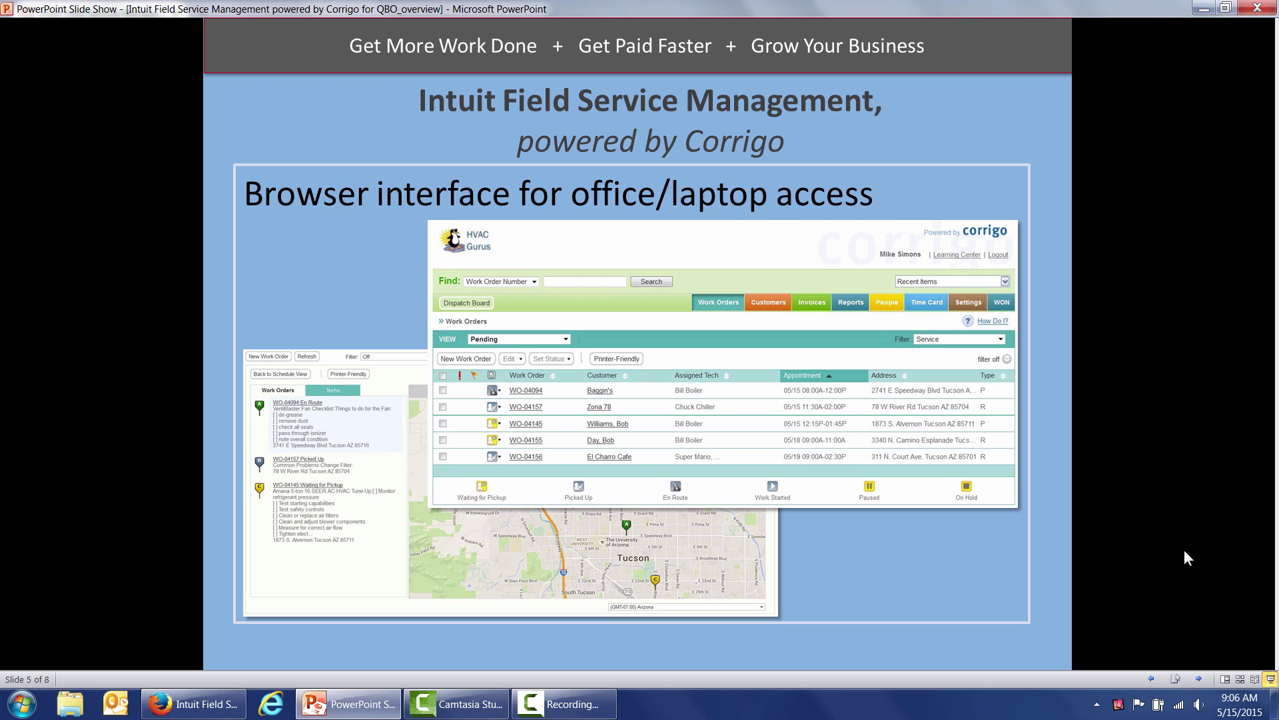
- Present slide 6's Android, iPhone work order and signature capture phone images
key(Right)
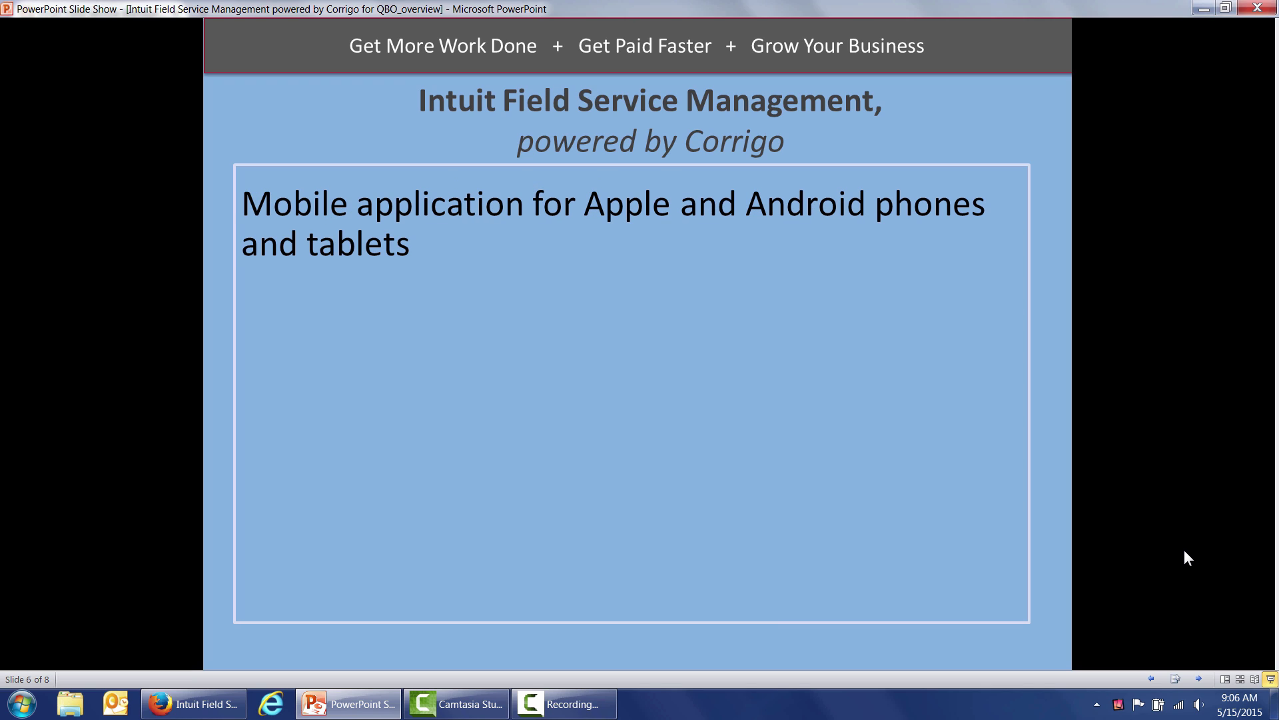
key(Right)
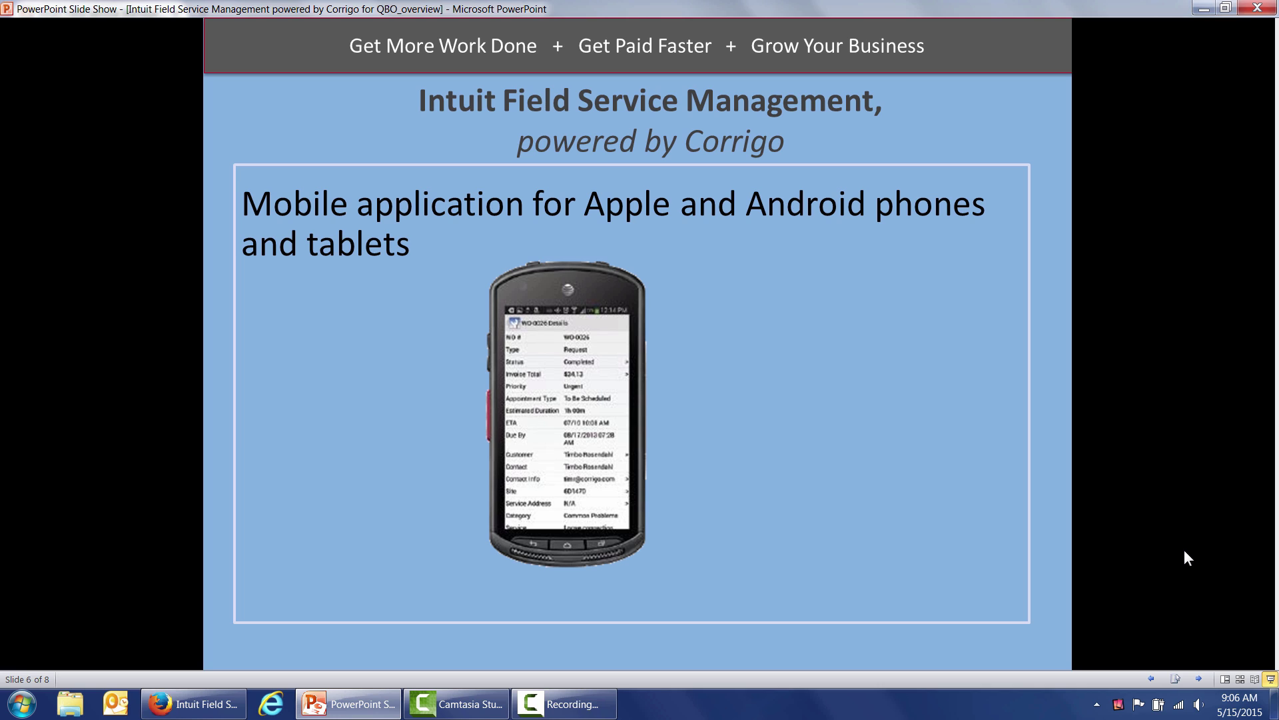
key(Right)
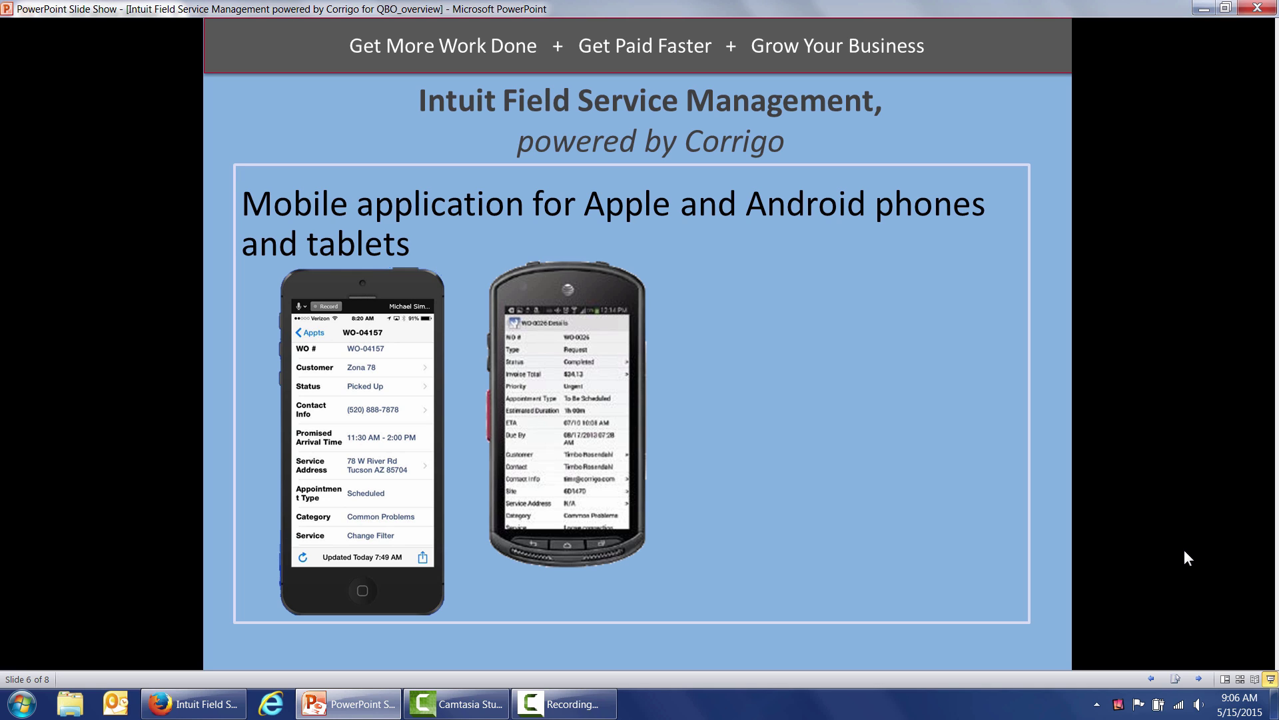
key(Right)
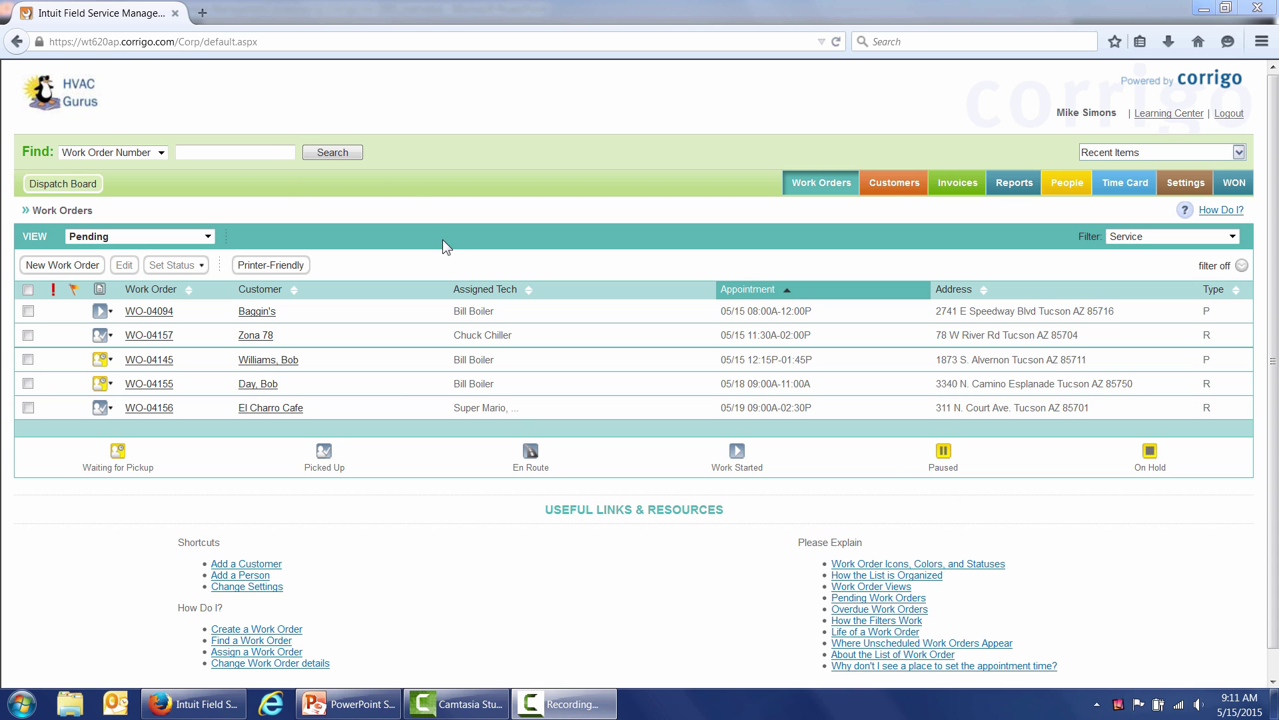
- Keep the Pending work order view and bring up the May 15, 2015 Dispatch Board
click(207, 237)
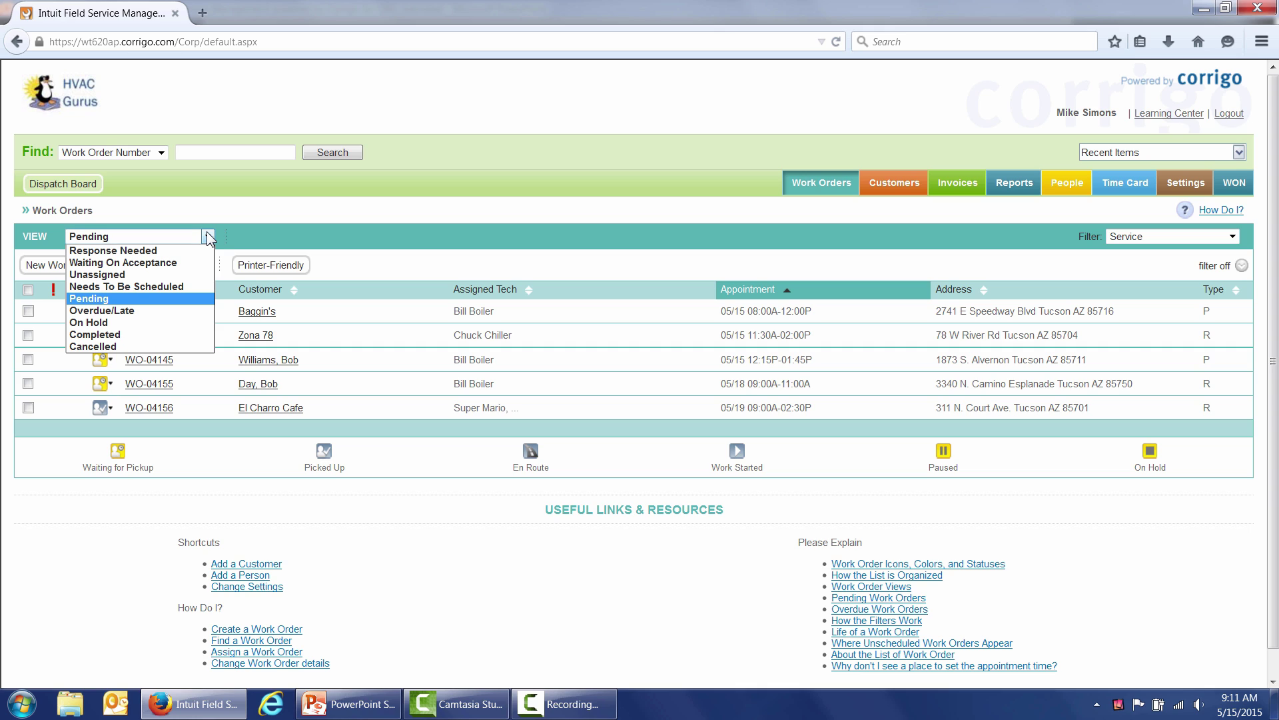
click(303, 210)
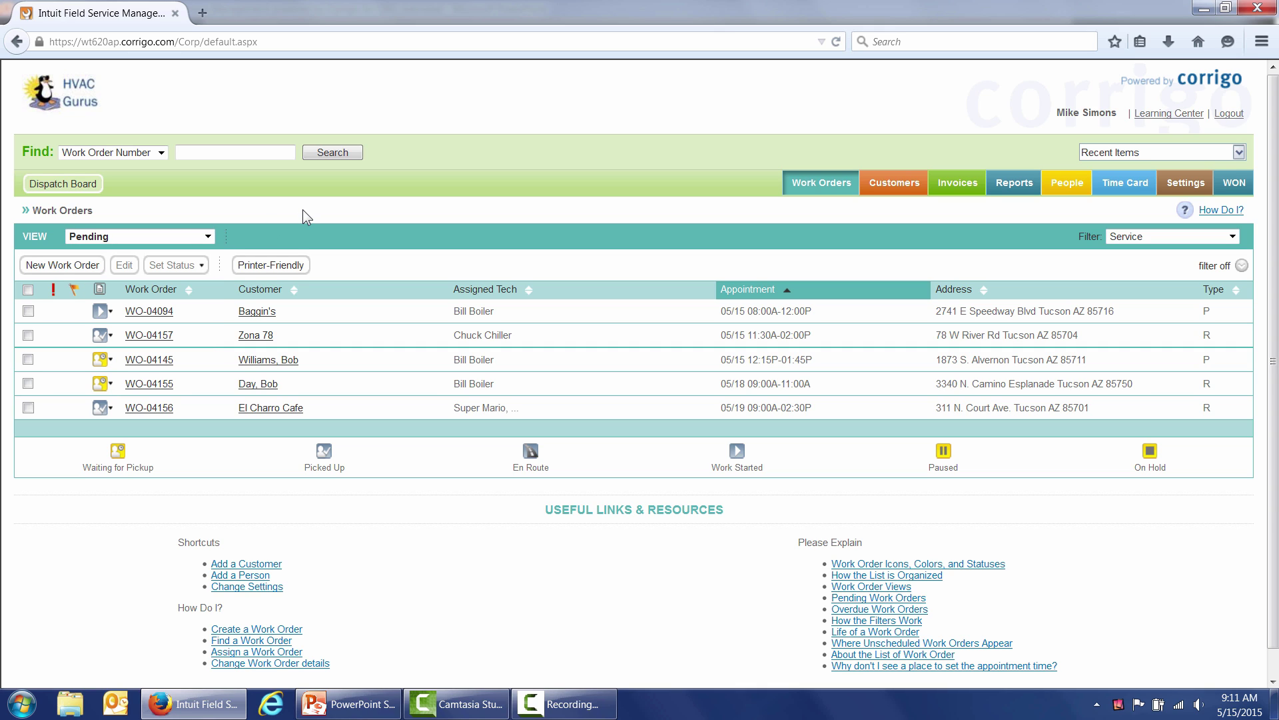
click(78, 187)
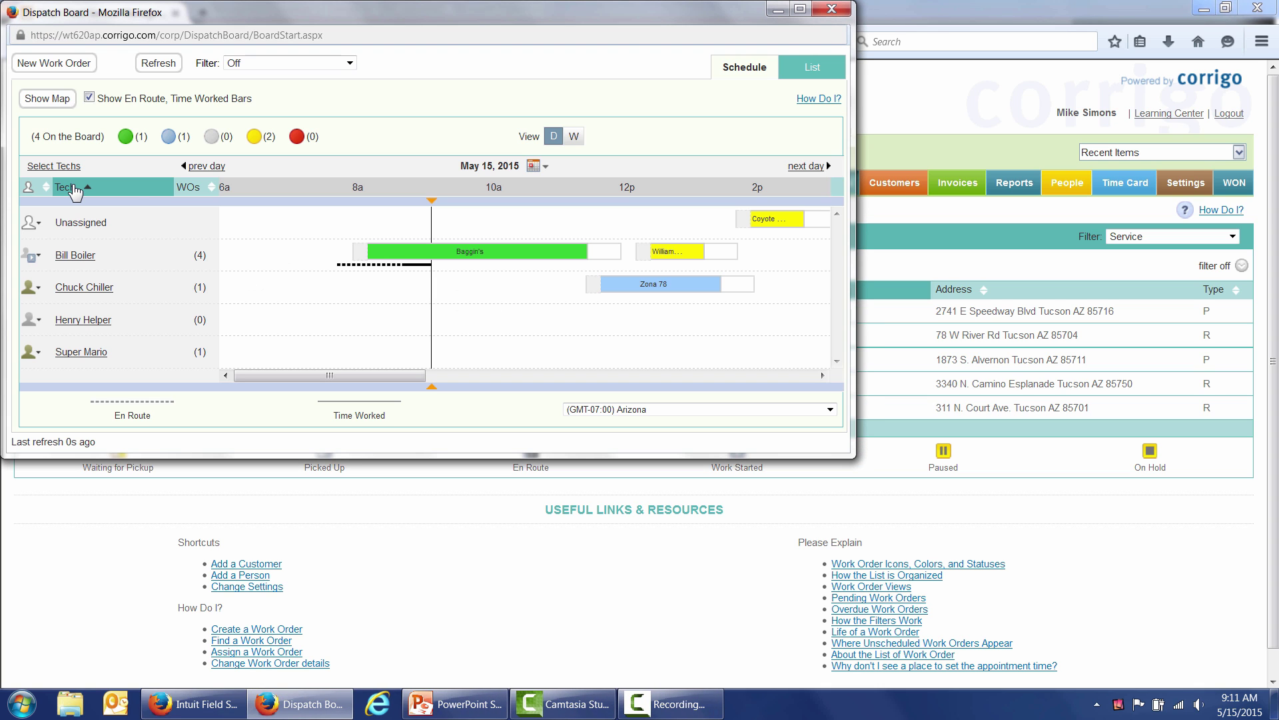
click(800, 10)
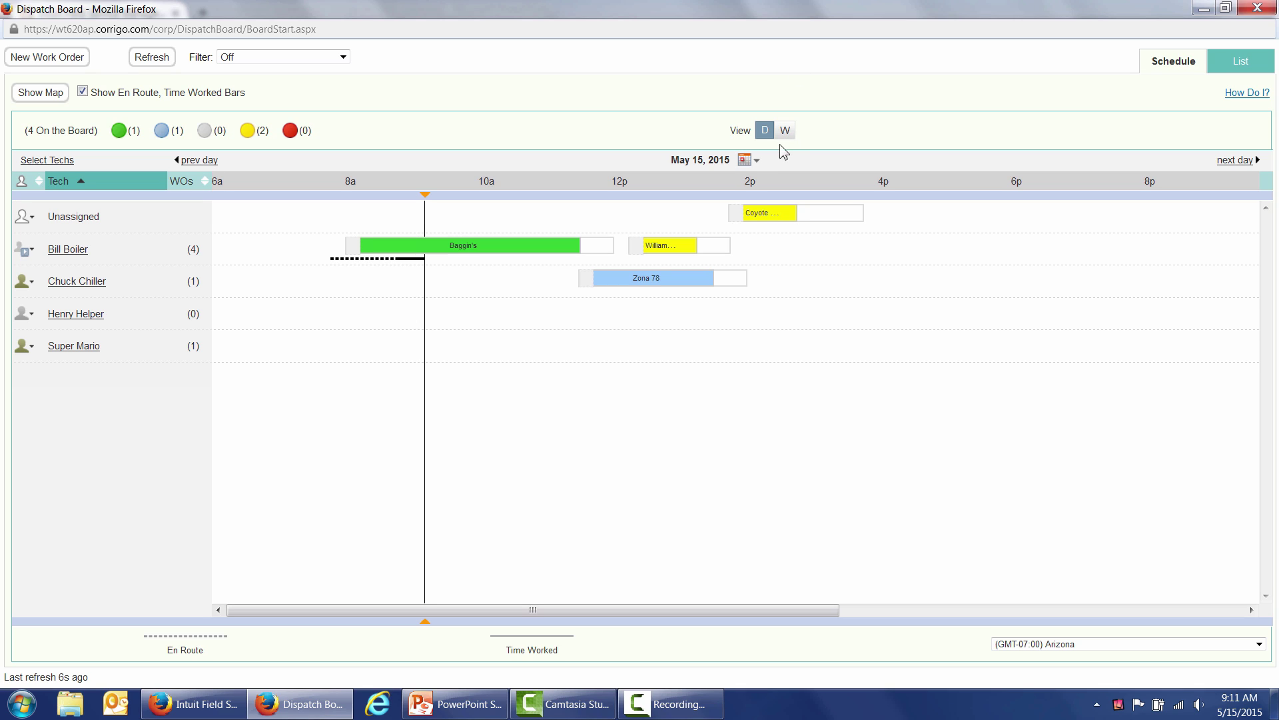
click(757, 163)
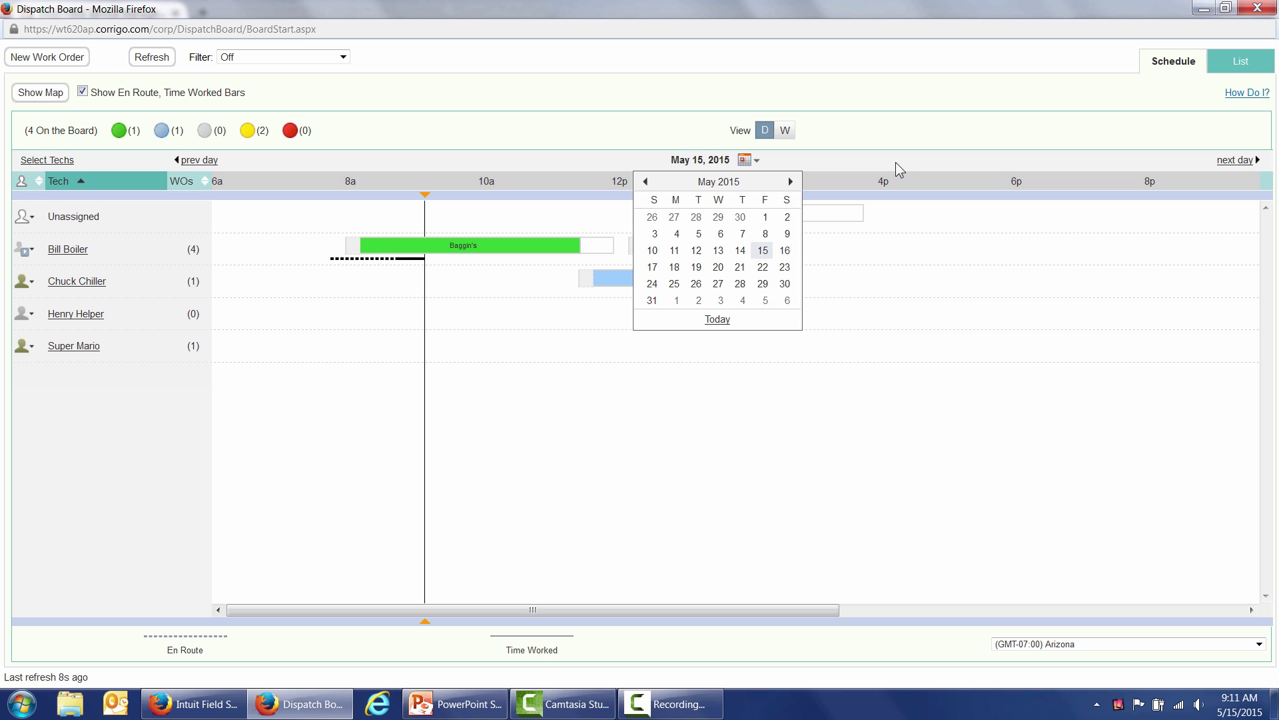
click(1242, 66)
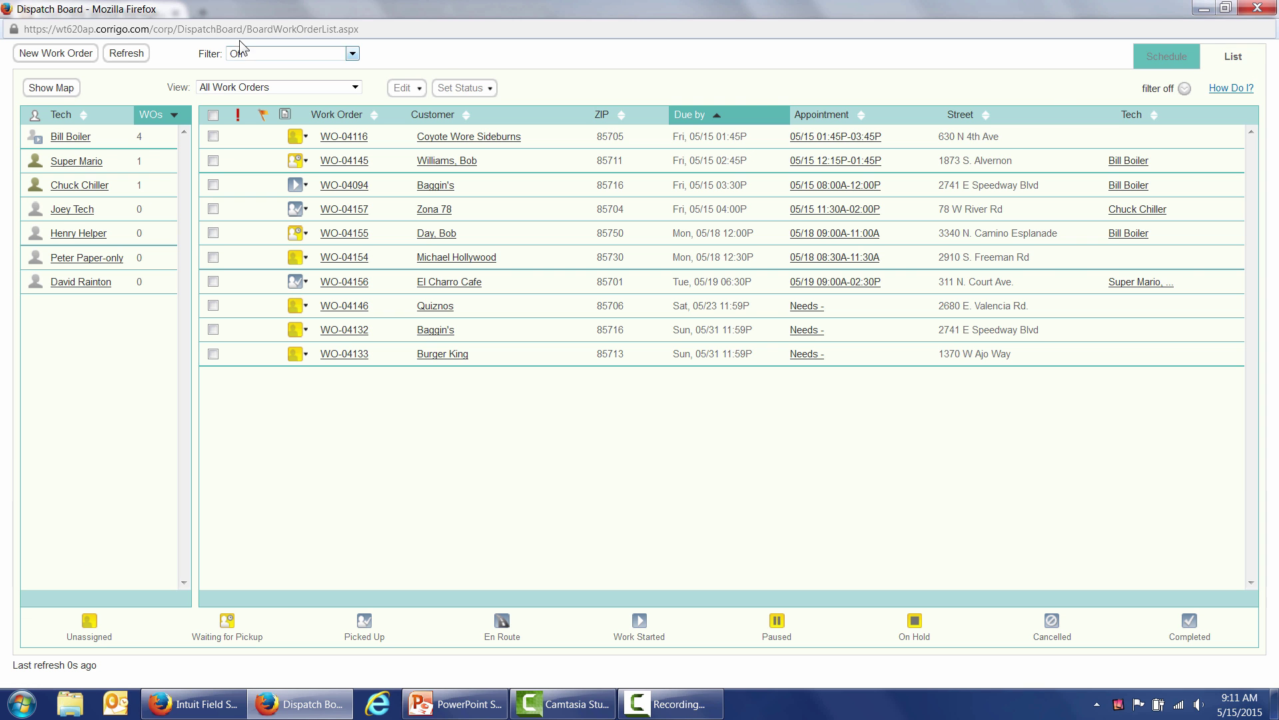
click(59, 88)
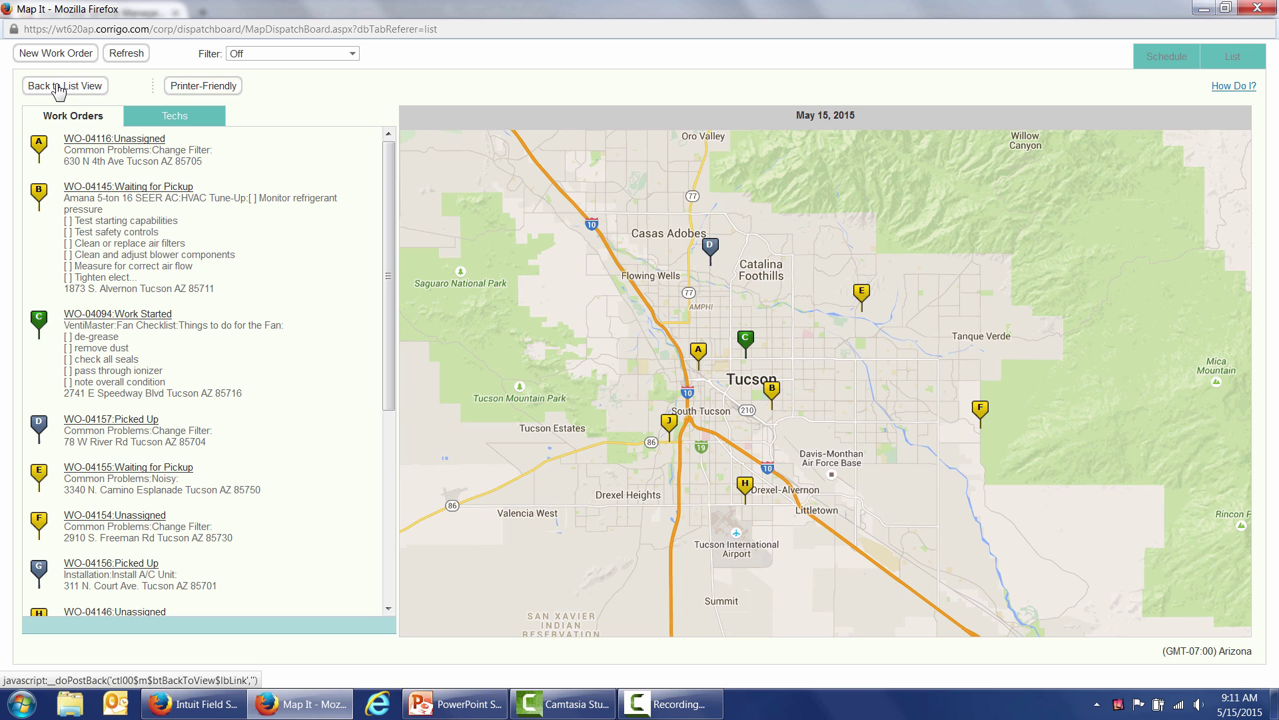
click(59, 88)
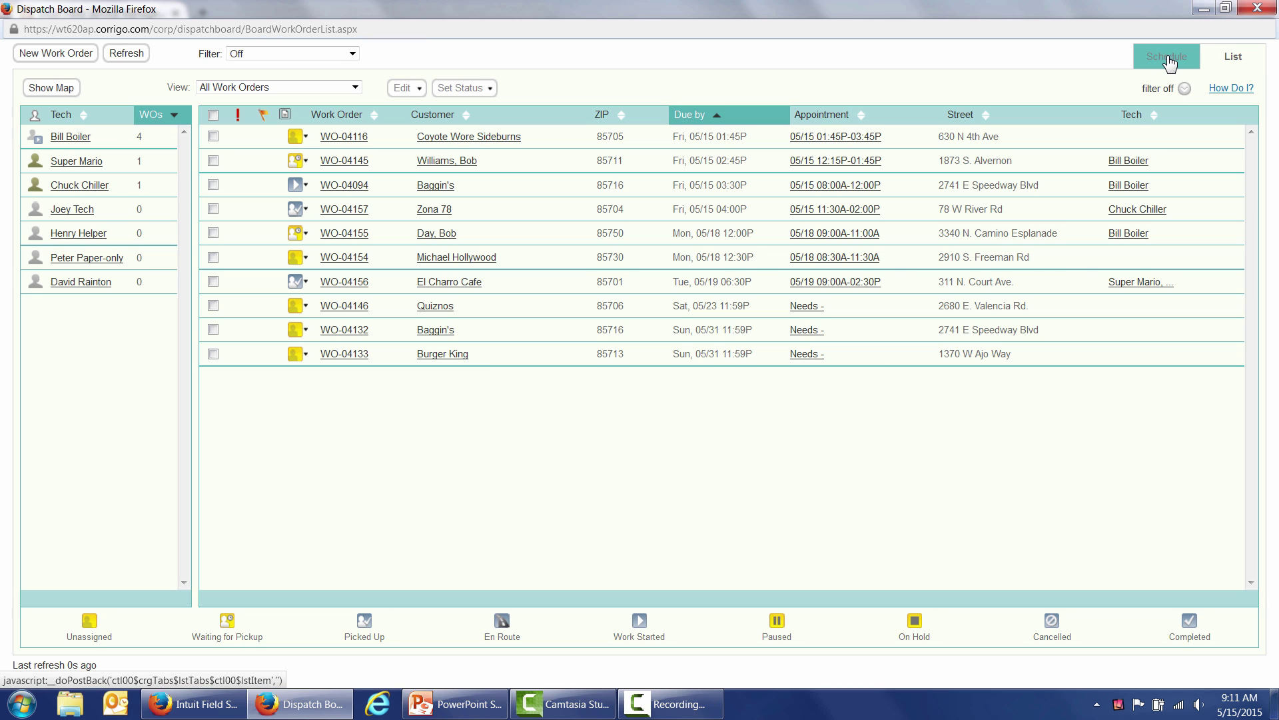
click(1167, 59)
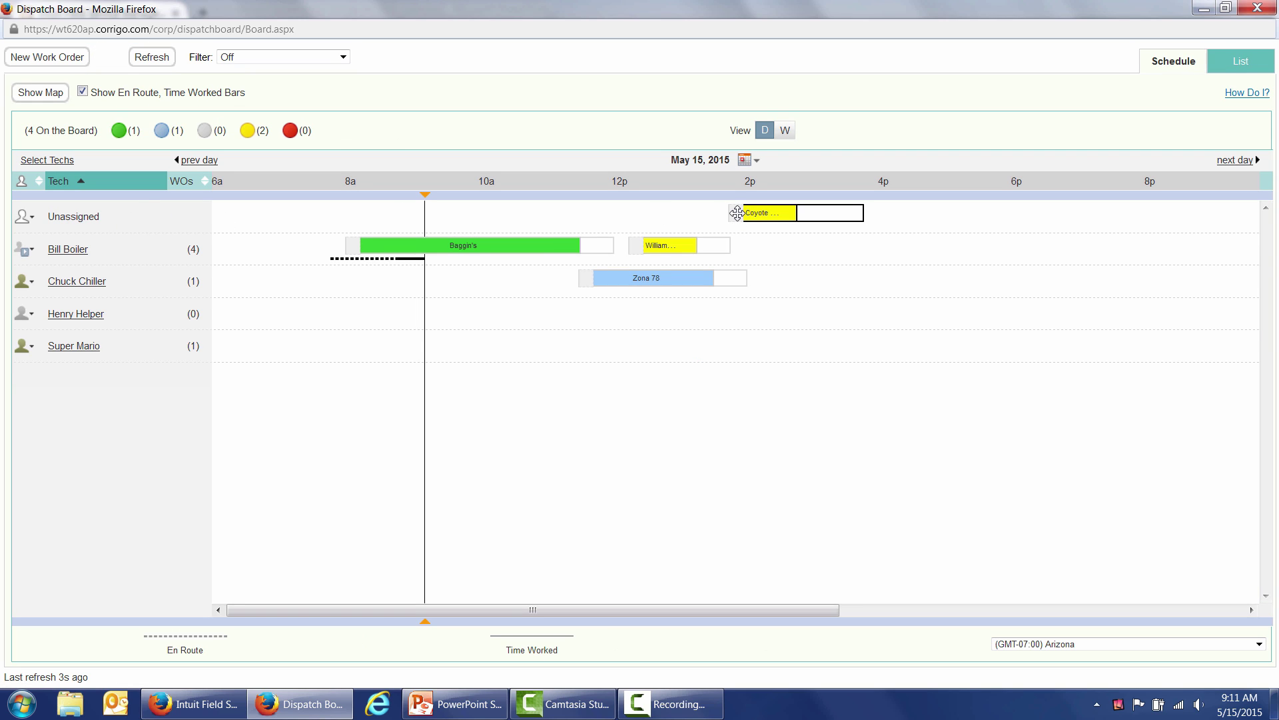
- Assign the Coyote job to the technician holding Baggin's and start a new work order
drag(737, 212, 741, 248)
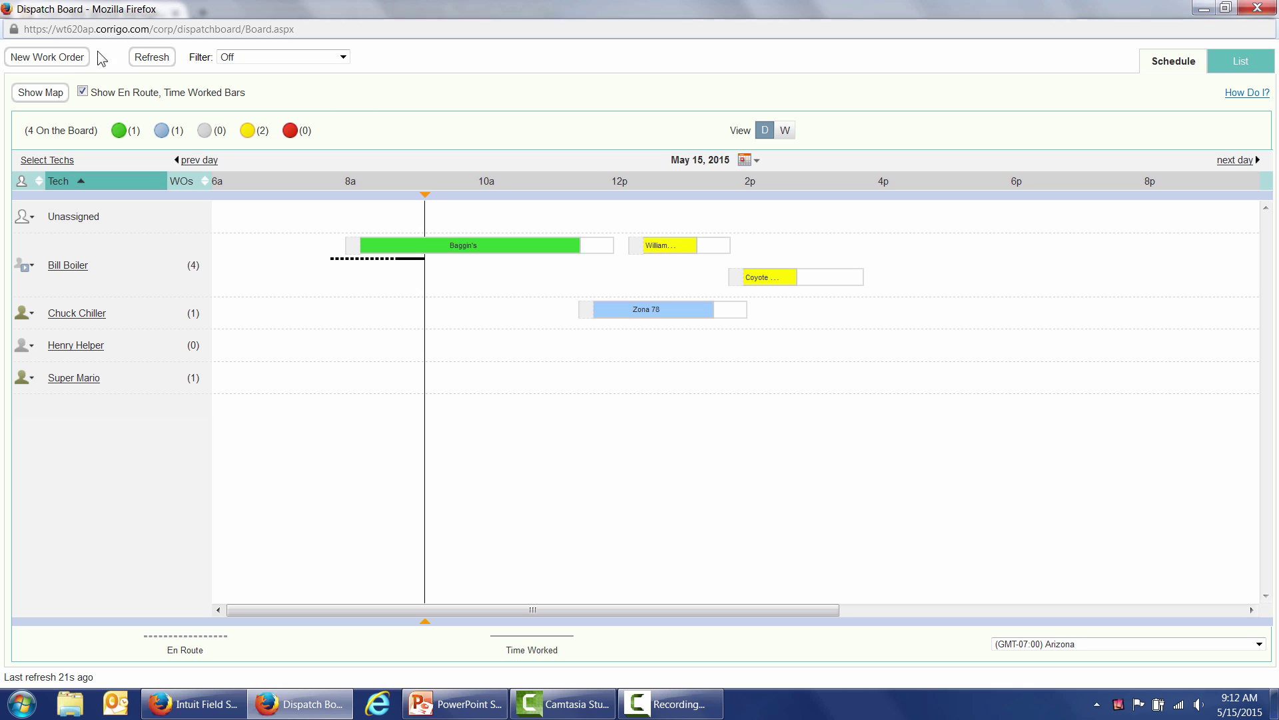
click(56, 63)
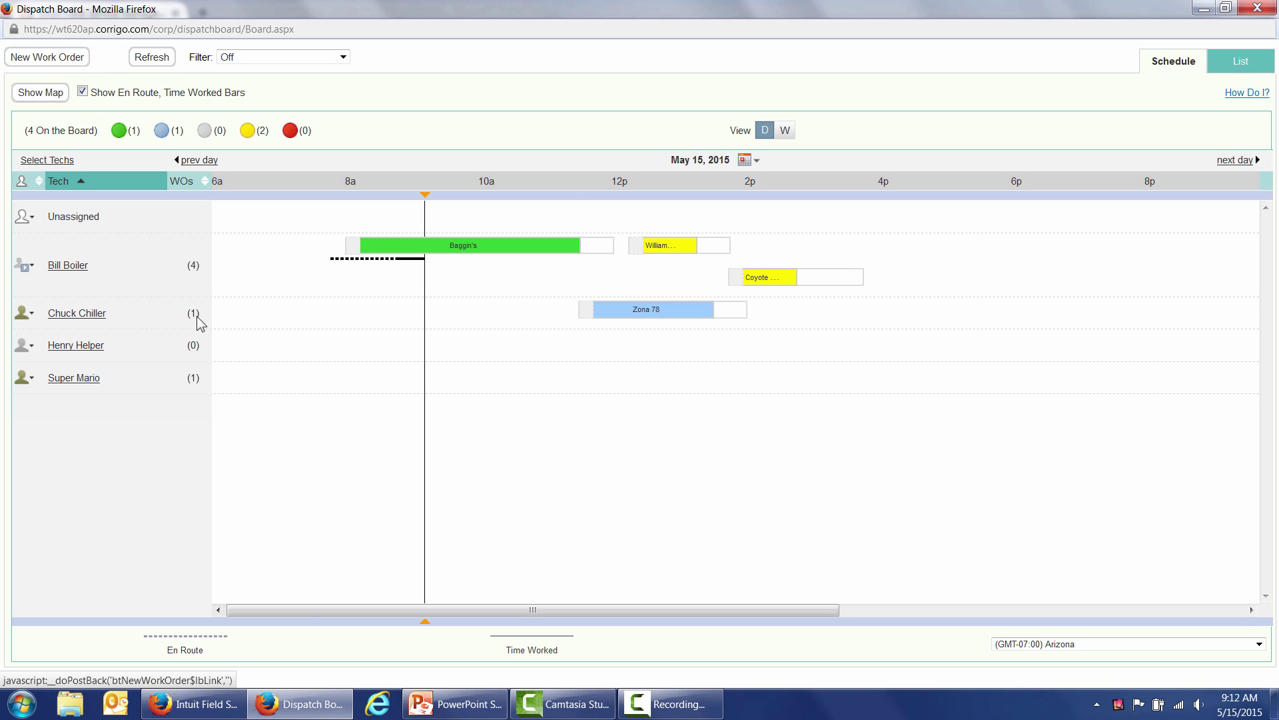
click(240, 700)
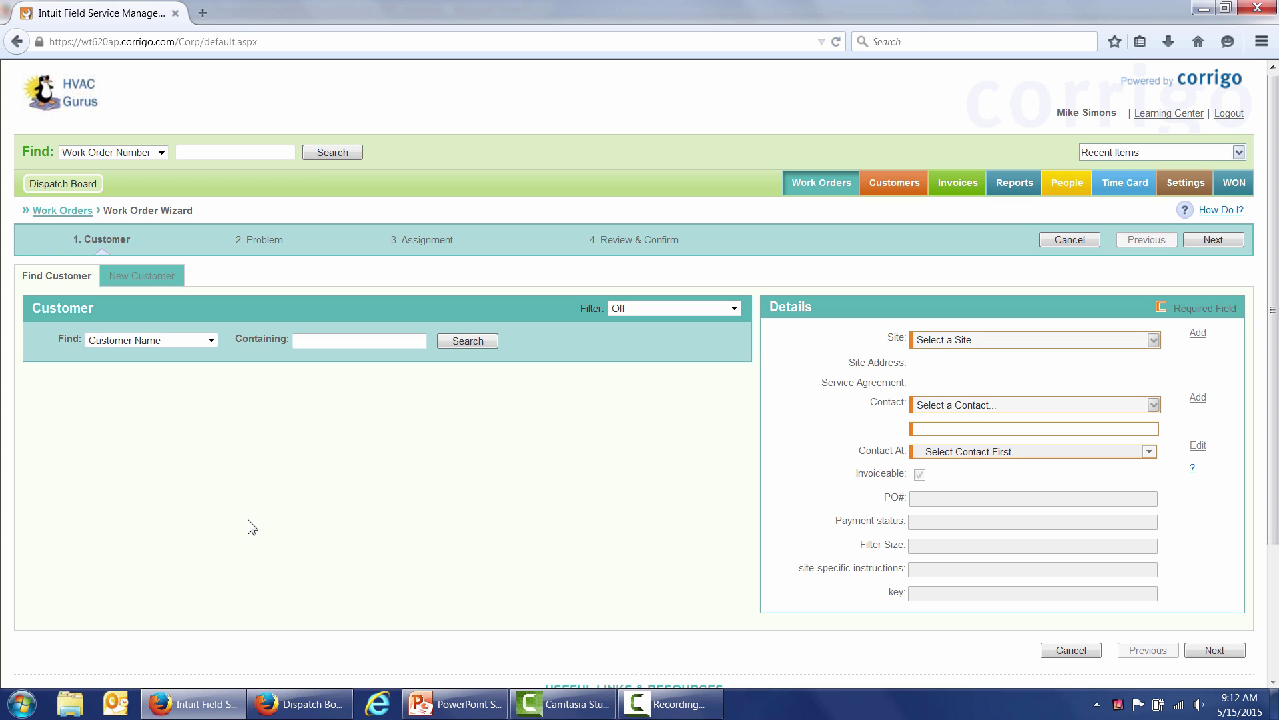
- Search customer names containing 'cafe', choose Absolute Alaska Cafe, and set site Site 1 - Congress St
click(211, 340)
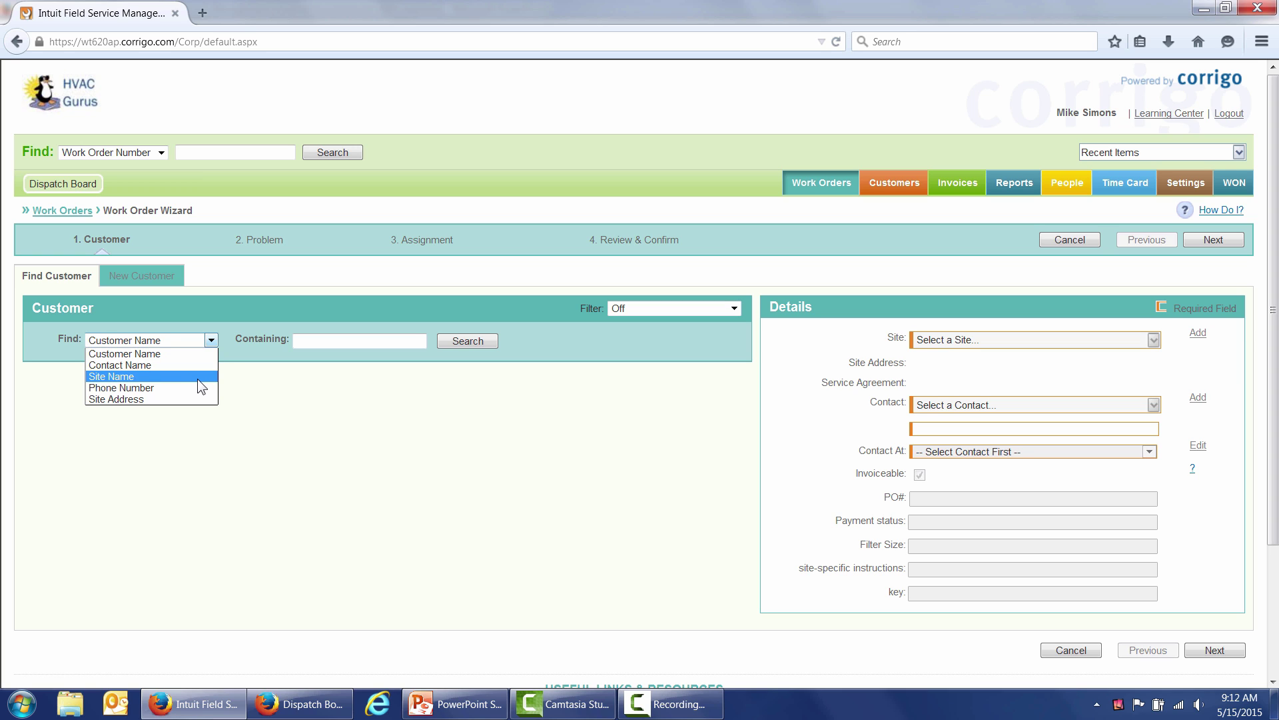
click(305, 375)
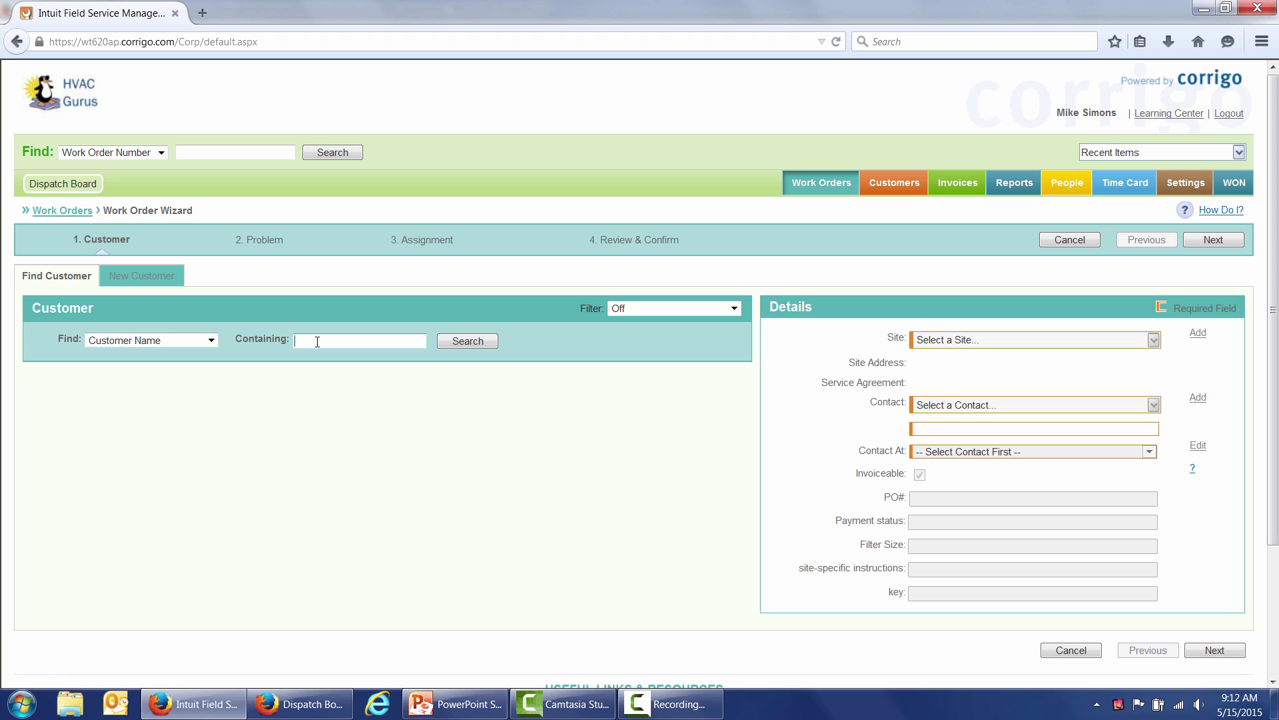
text(cafe)
click(466, 343)
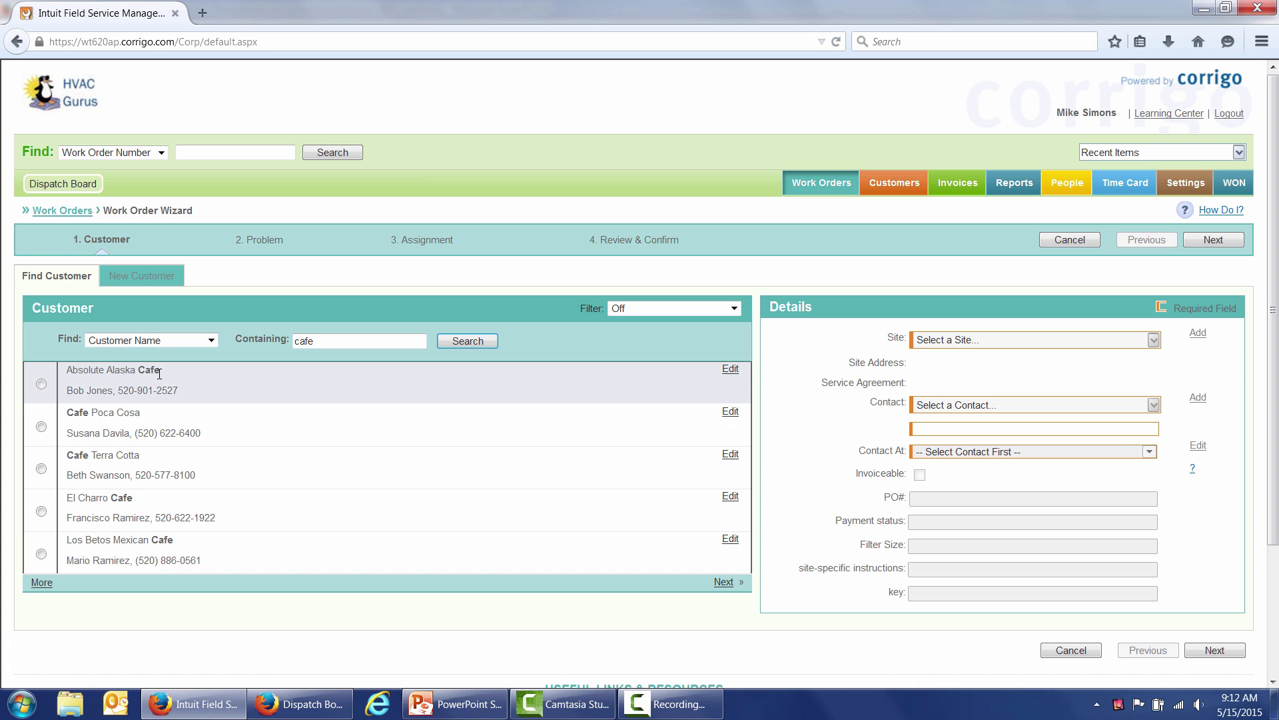
click(41, 385)
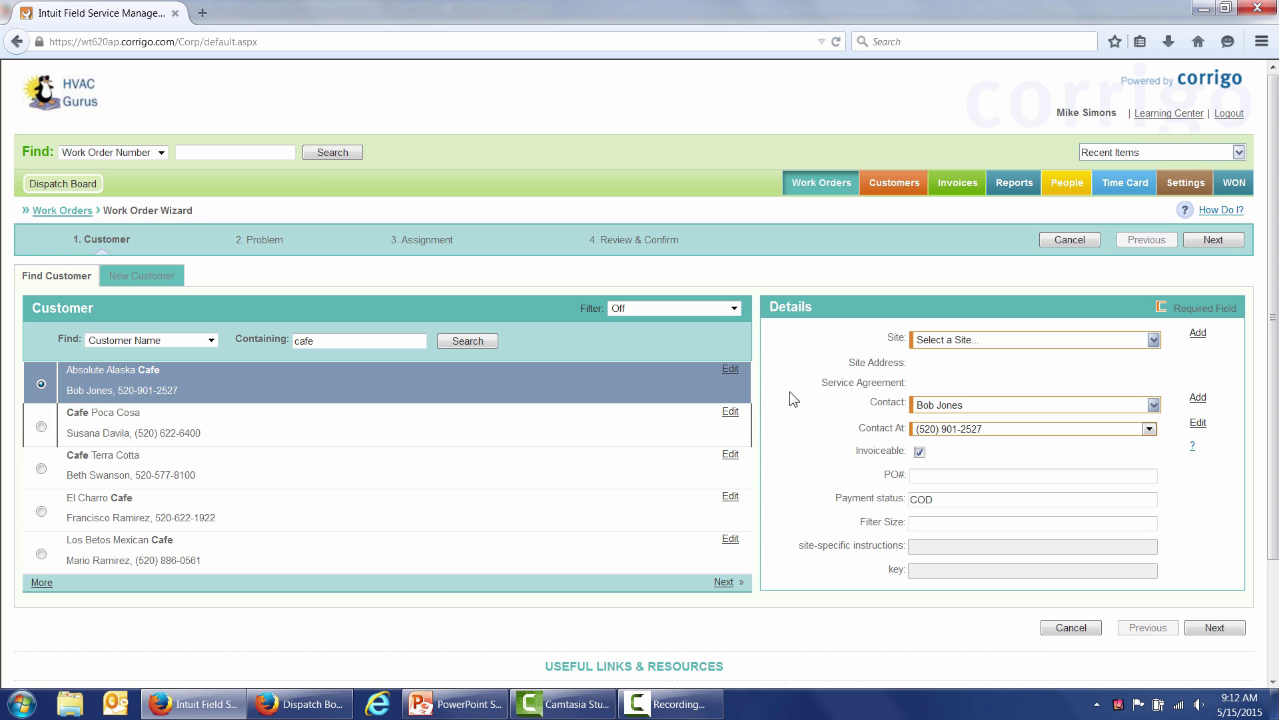
click(1153, 340)
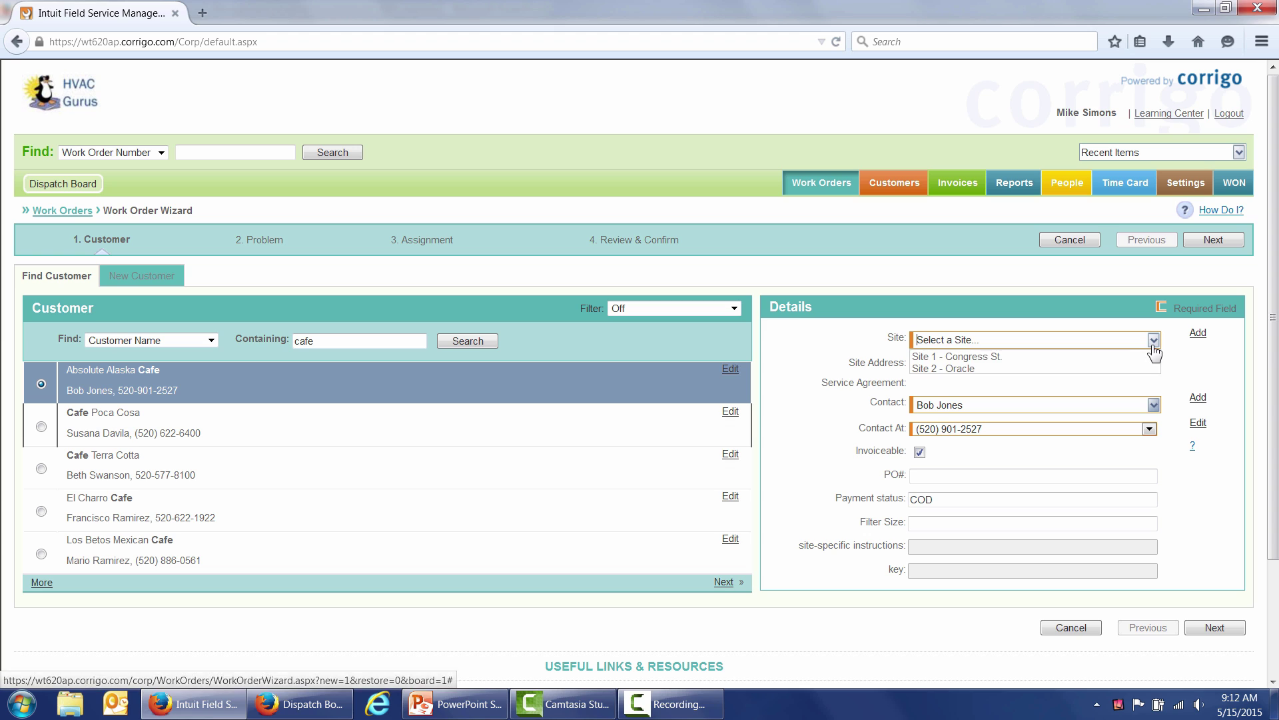
click(1006, 357)
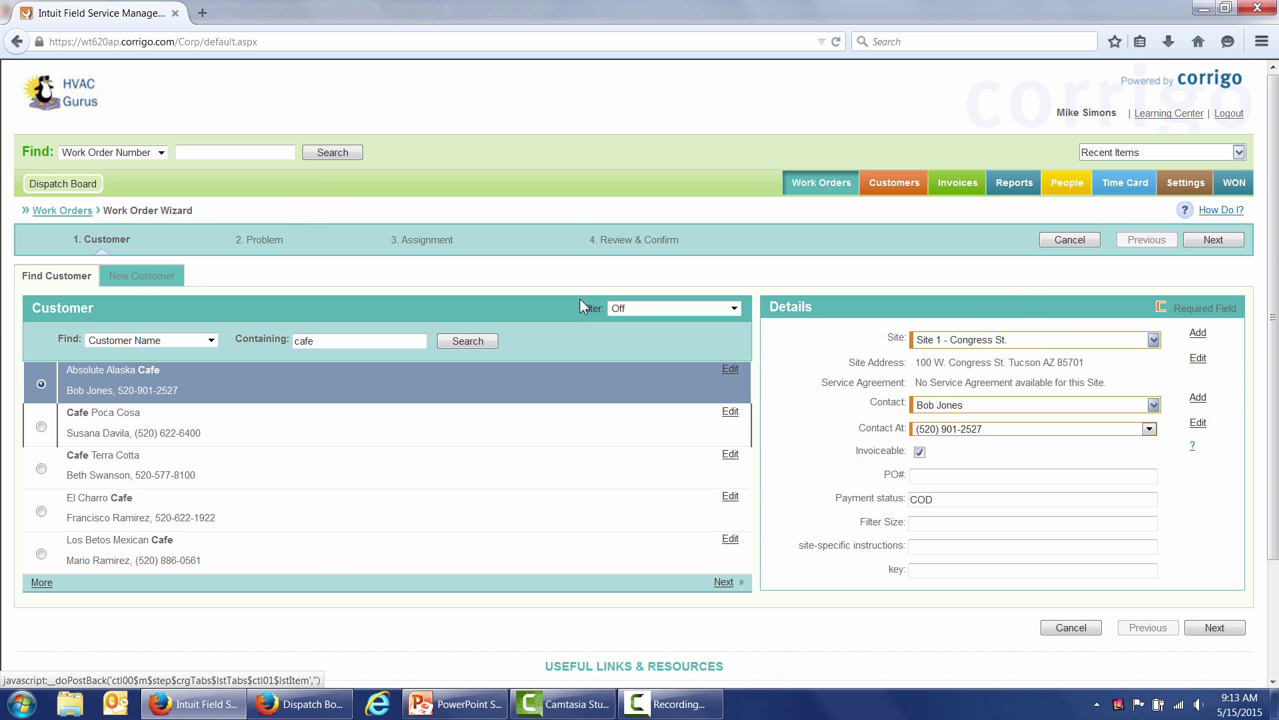
- Log a Common Problems / Too Hot issue described as 'the air is blowing but it's not cold'
click(1208, 241)
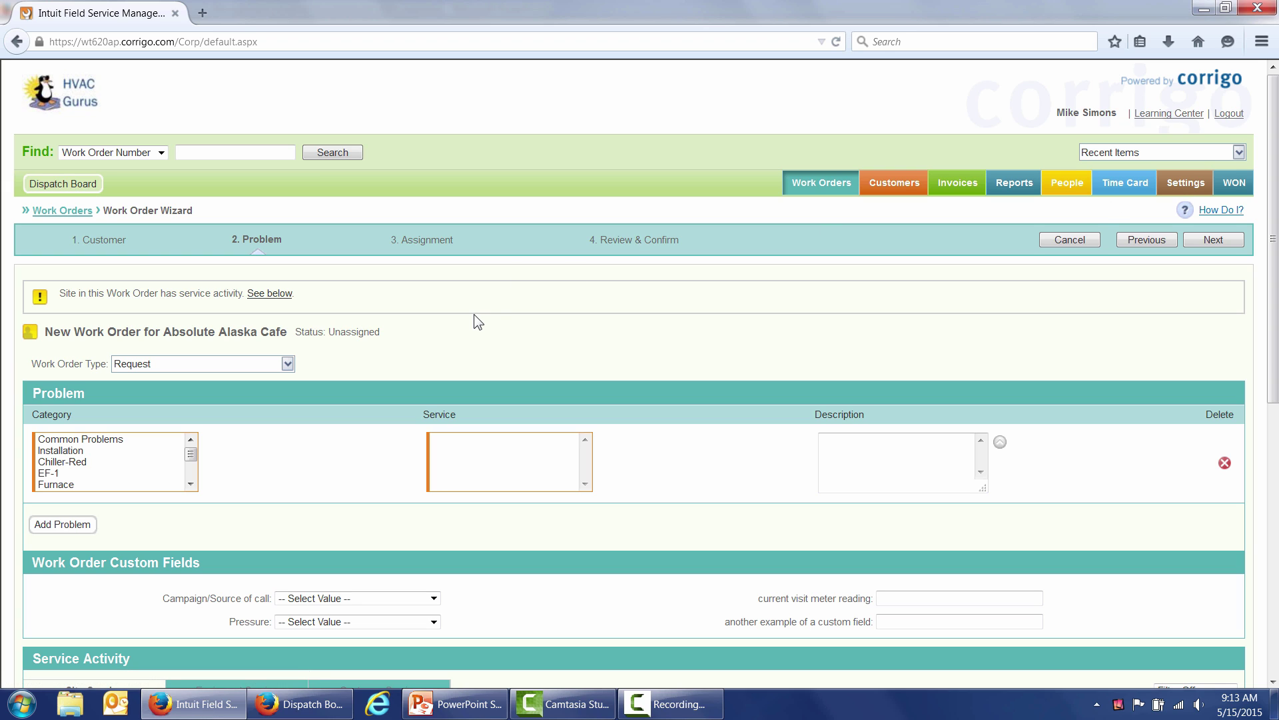
click(97, 440)
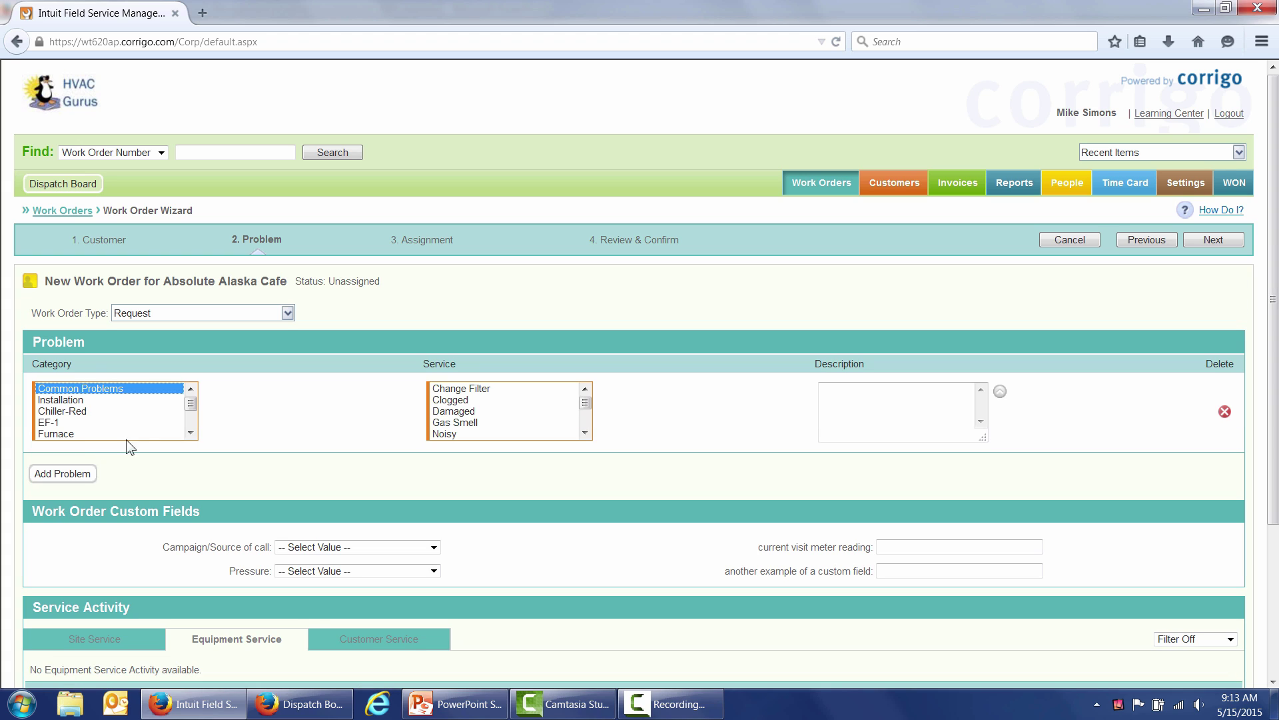
click(585, 433)
click(539, 433)
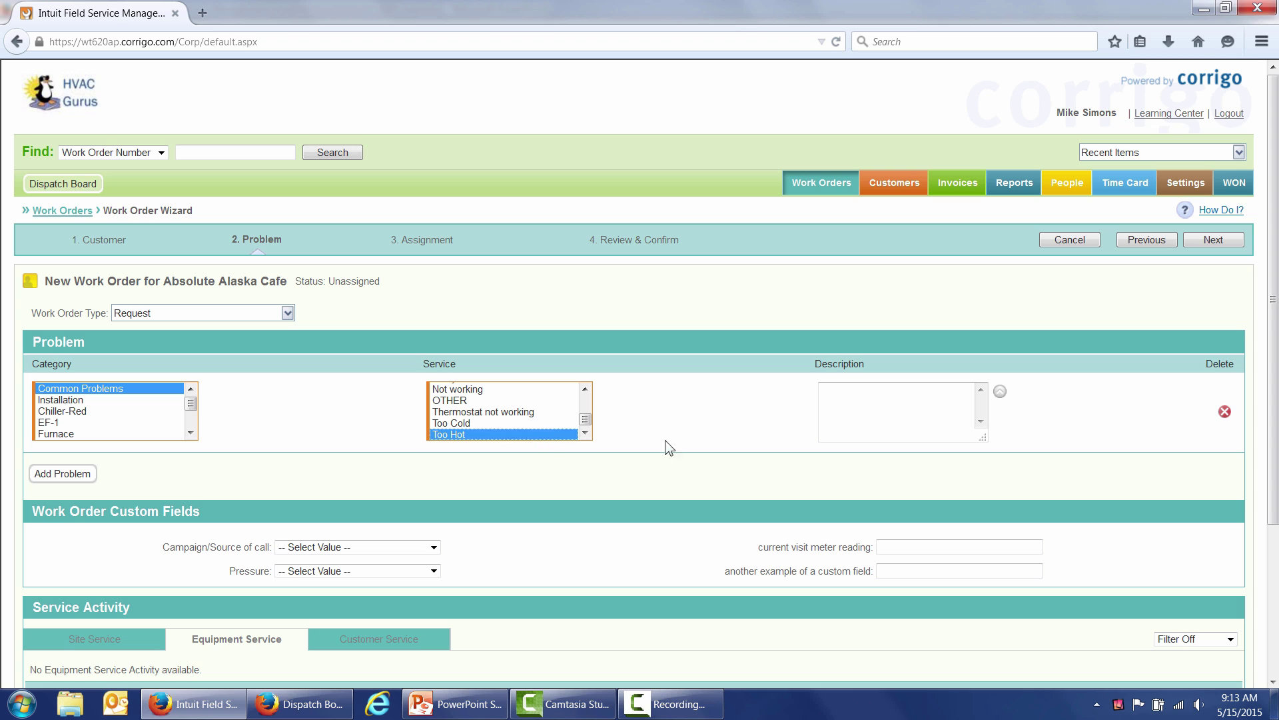
click(853, 415)
text(the ai)
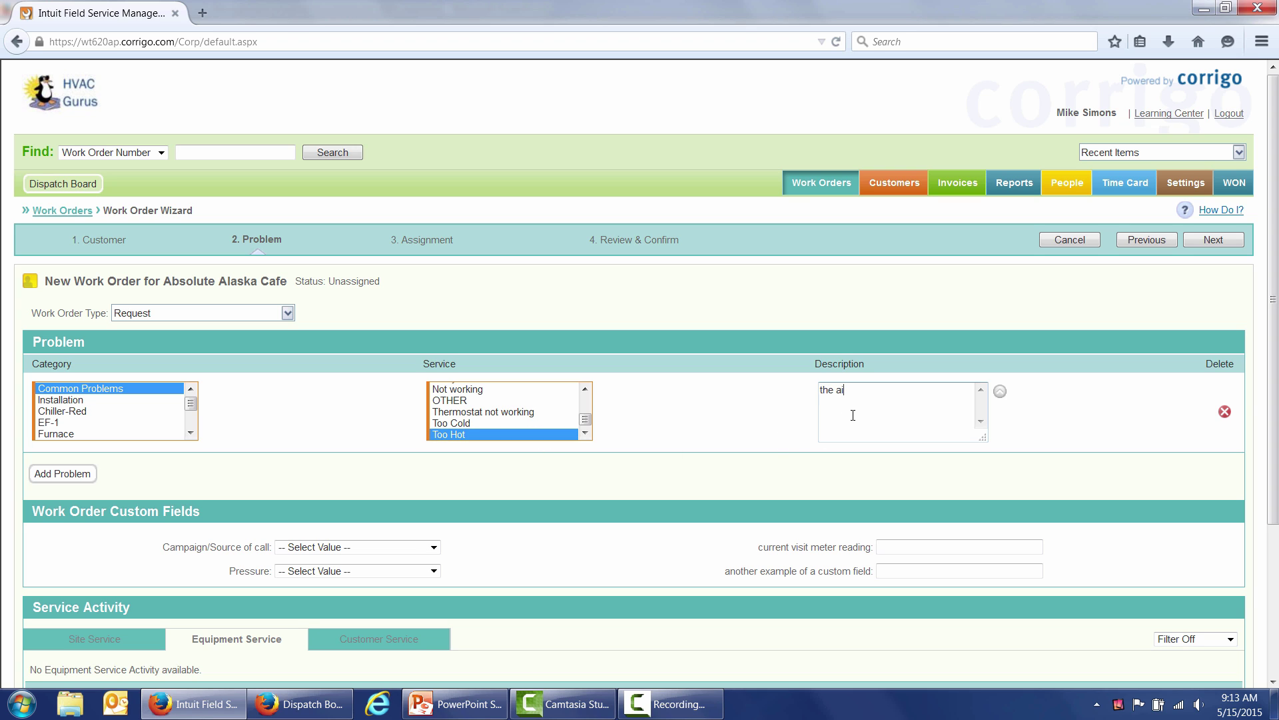
text(r is blowing but it's not cold)
- Set the call source to existing account, review the site's past service work, and continue
scroll(711, 396, down, 5)
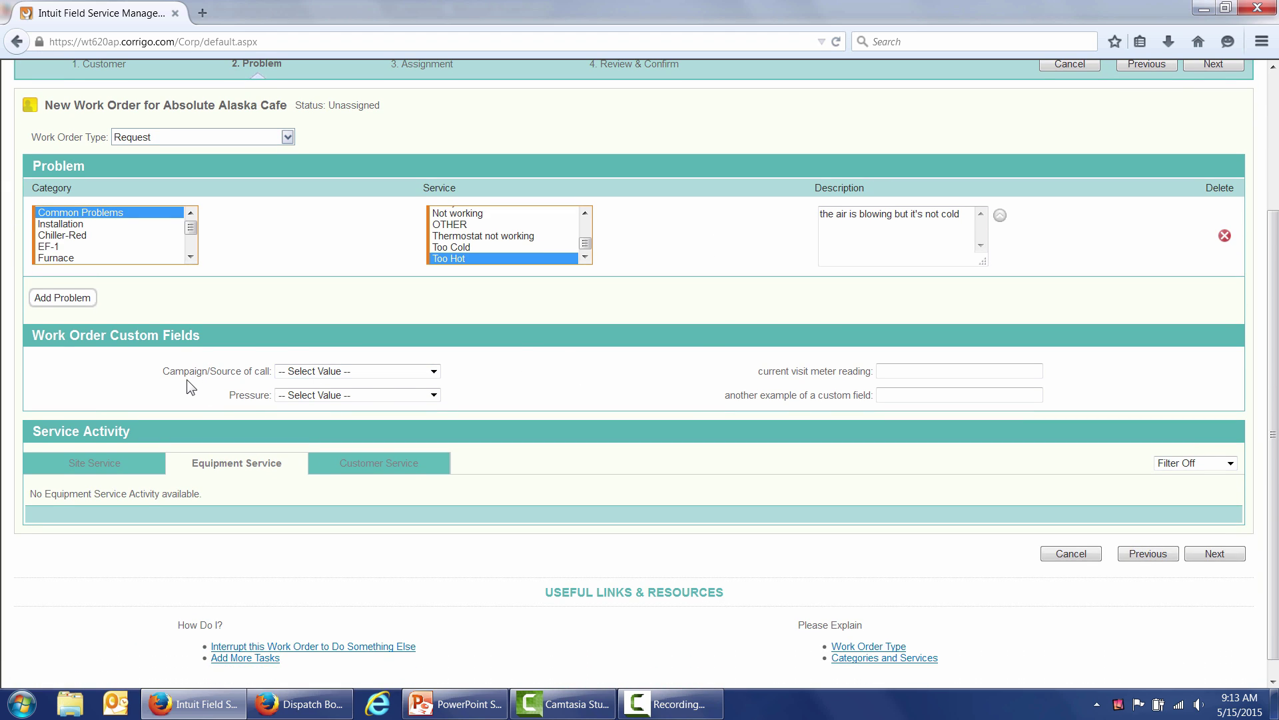
click(432, 372)
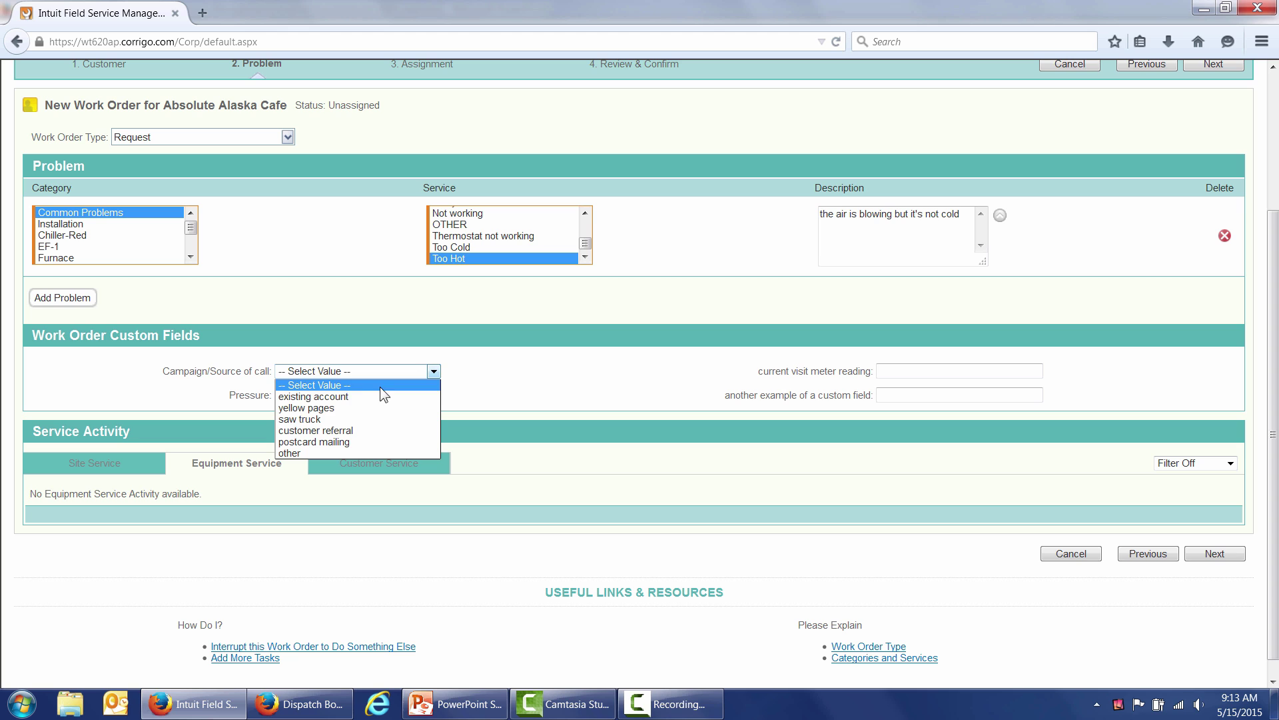
click(365, 396)
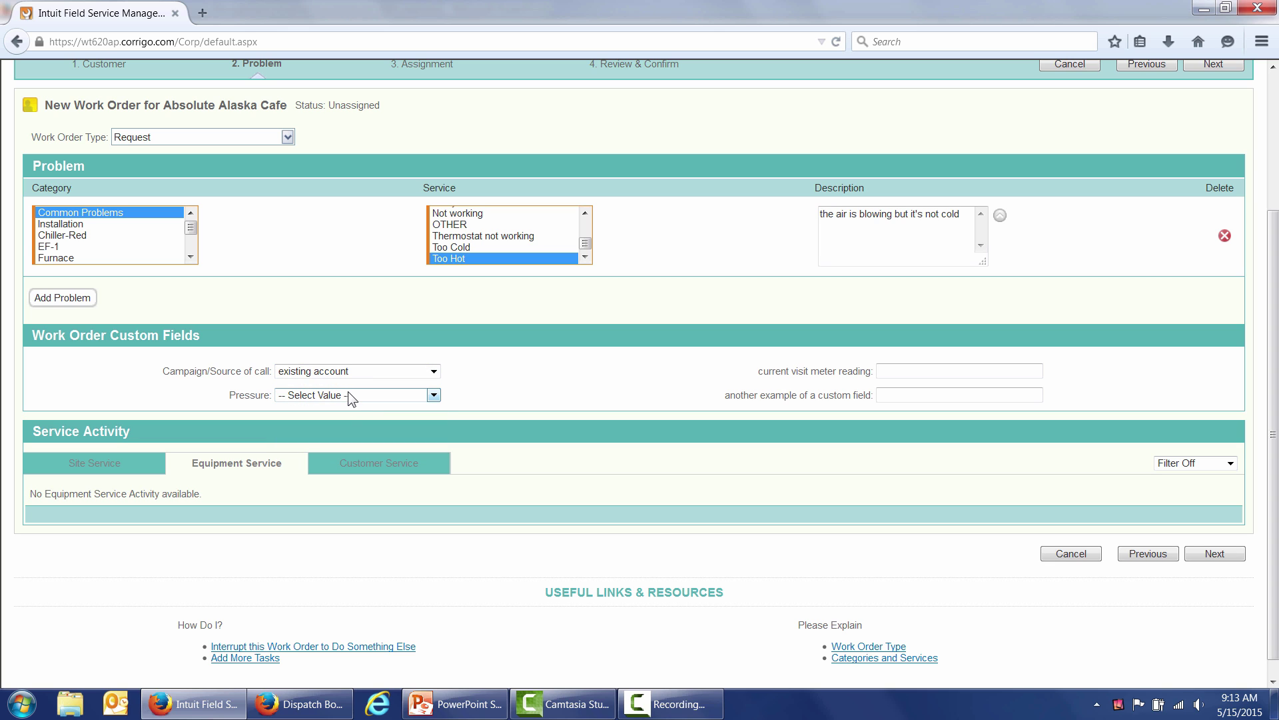
click(100, 466)
scroll(235, 588, down, 5)
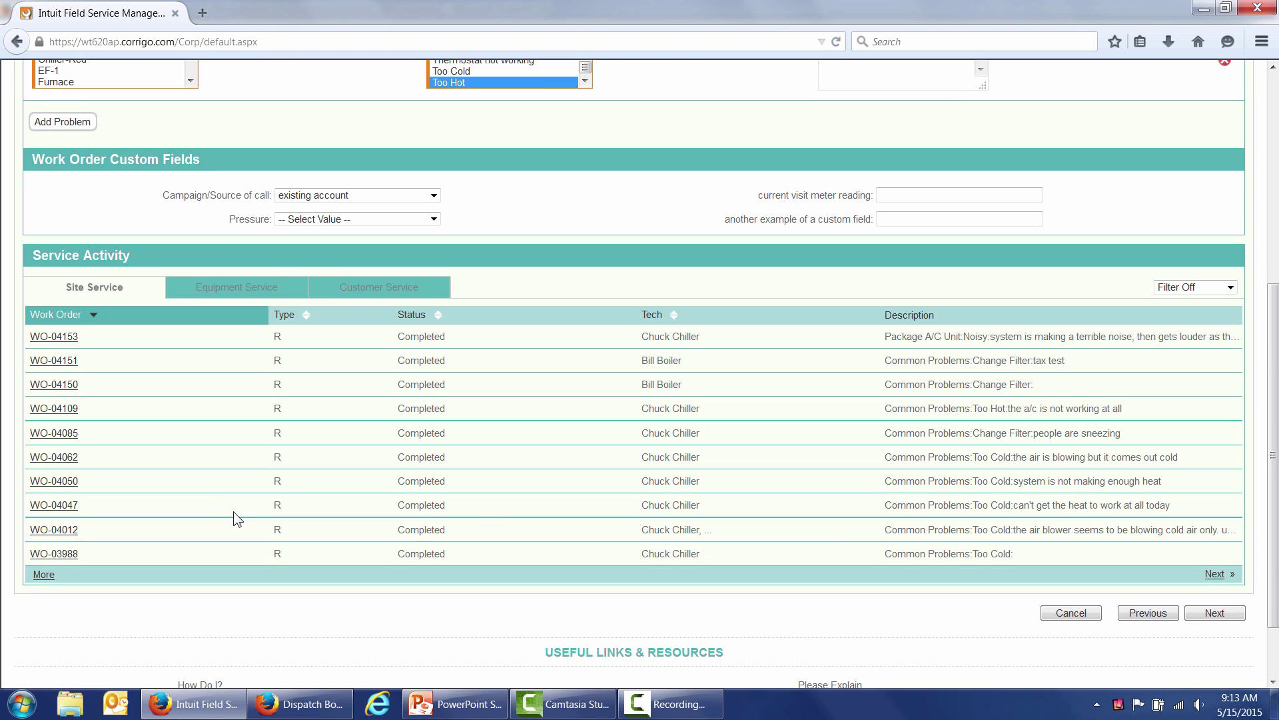
scroll(150, 237, up, 5)
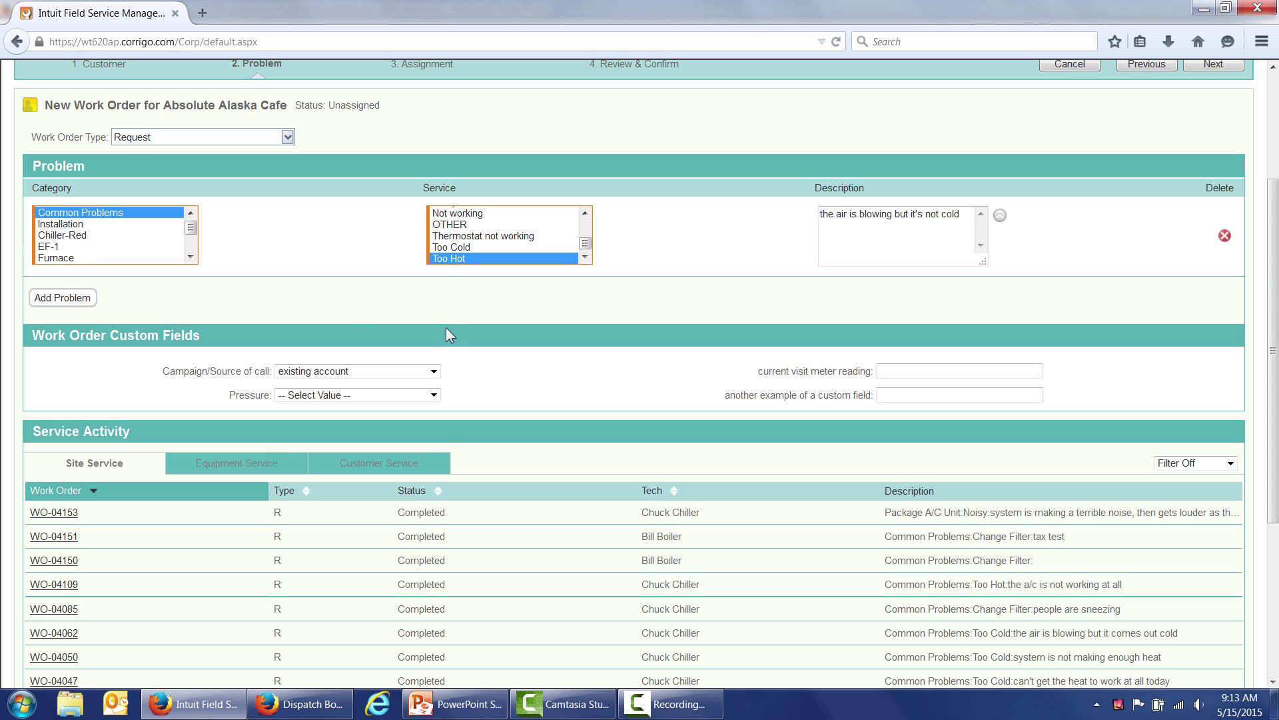
scroll(446, 335, up, 5)
click(1214, 239)
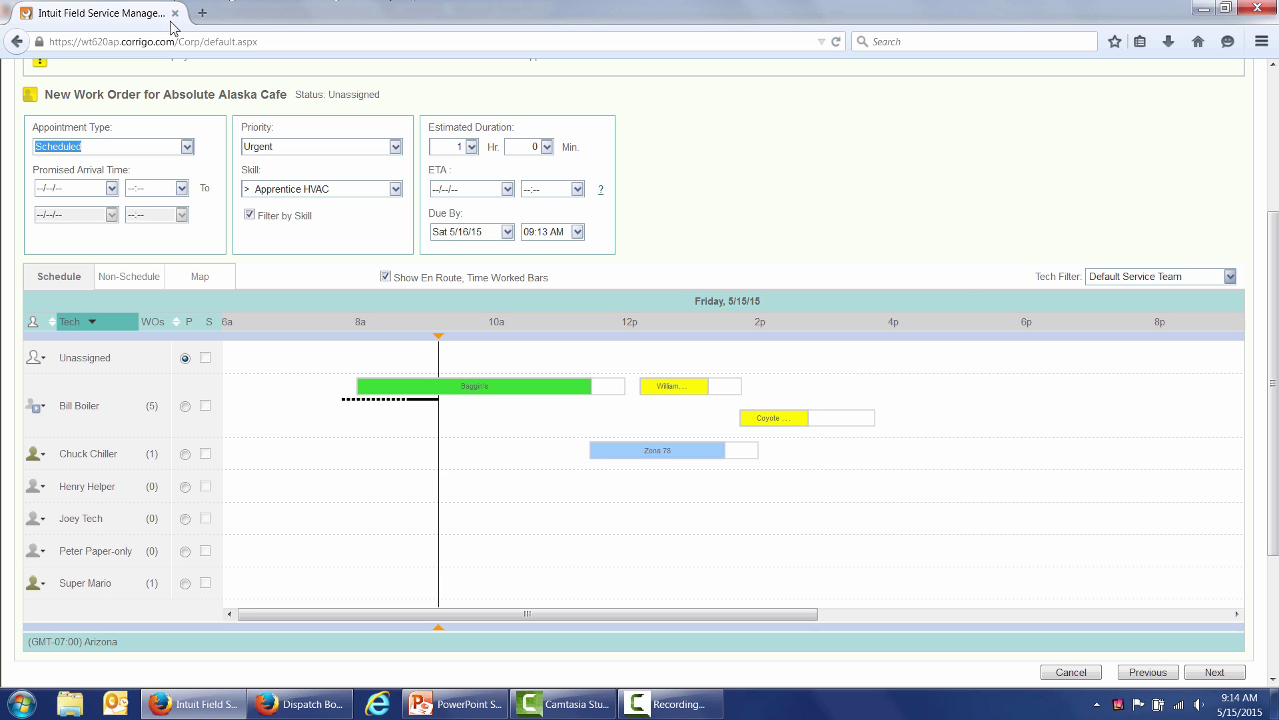
- Set the promised arrival to May 15 ending 11:30 AM and assign the job to Chuck Chiller
click(112, 188)
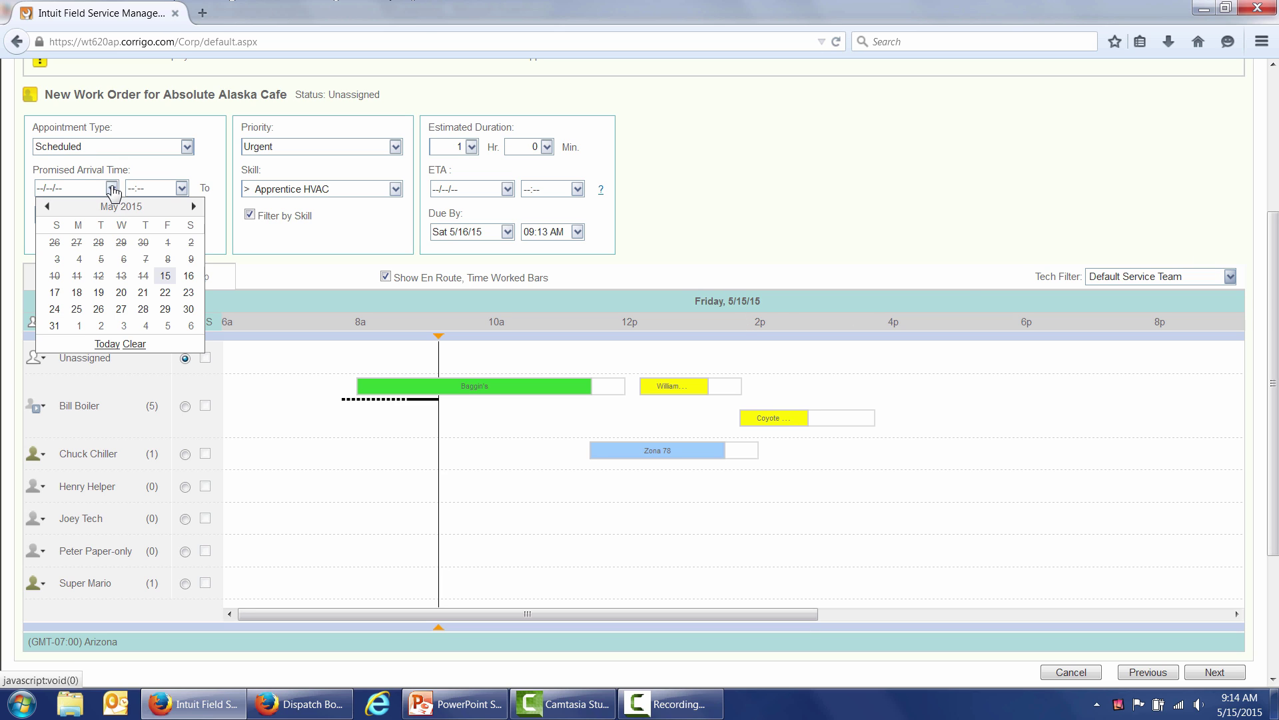
click(165, 275)
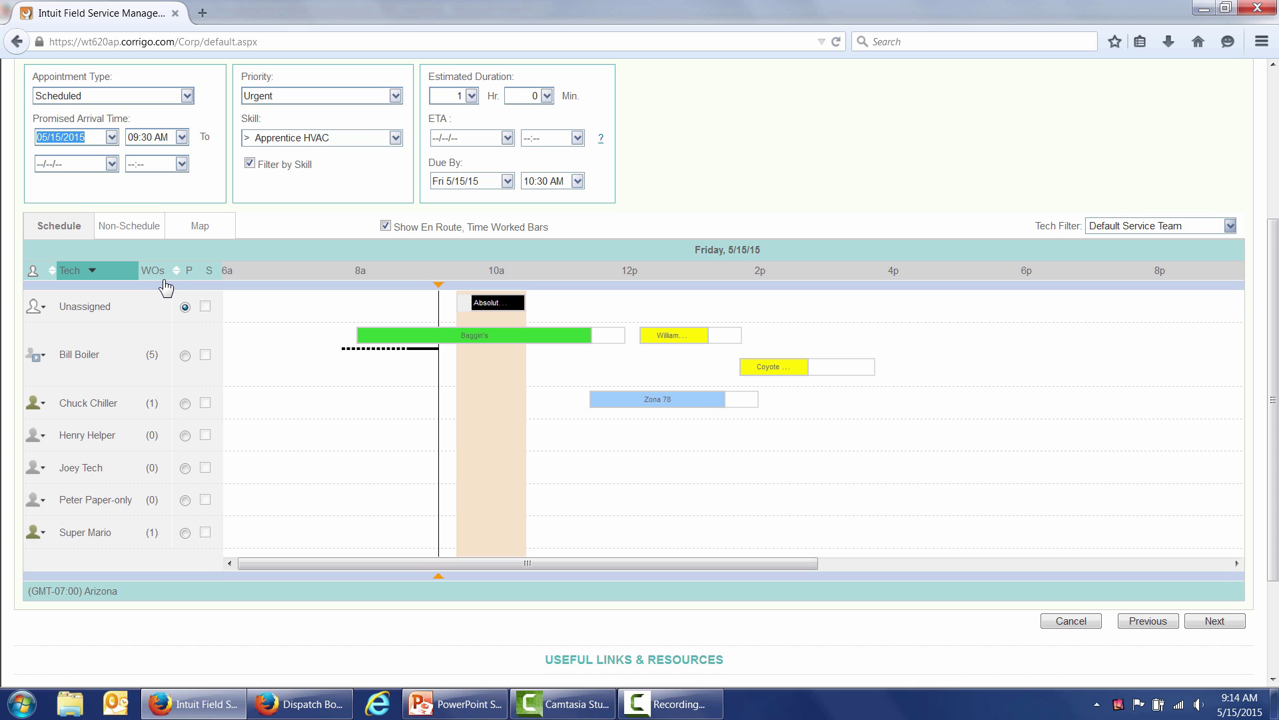
click(181, 164)
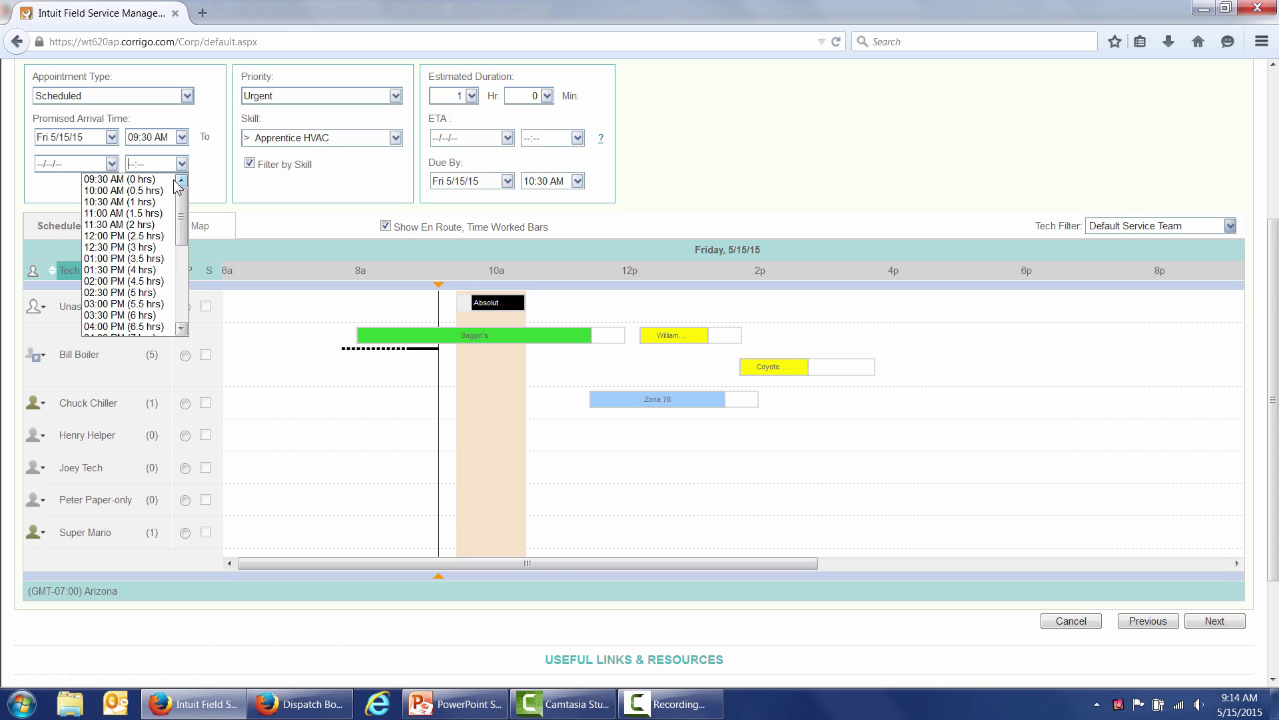
click(133, 224)
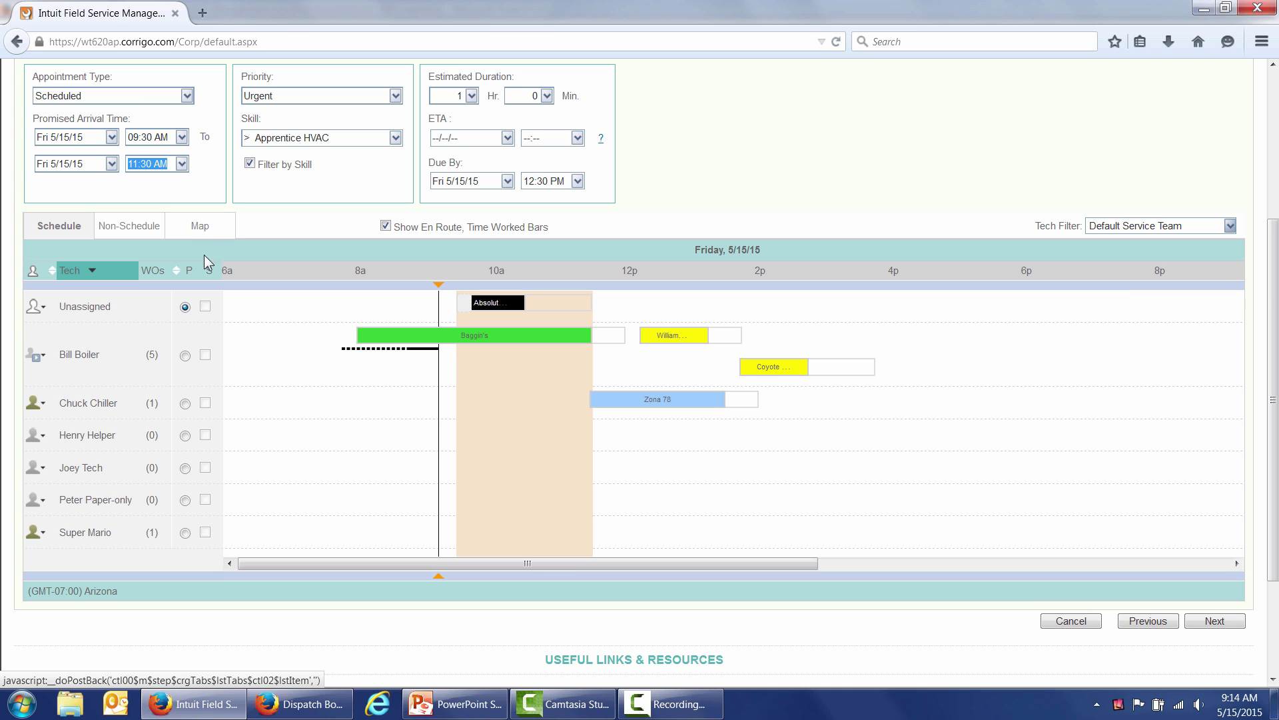
drag(469, 313, 462, 402)
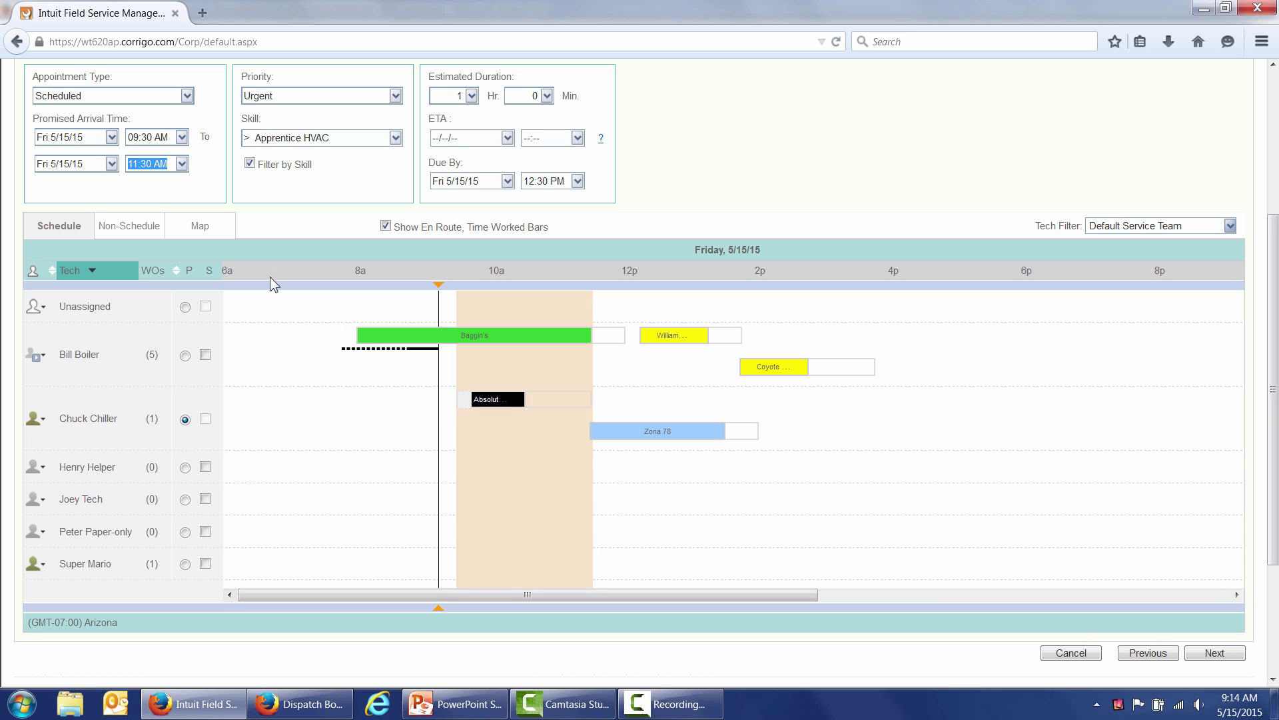
click(200, 233)
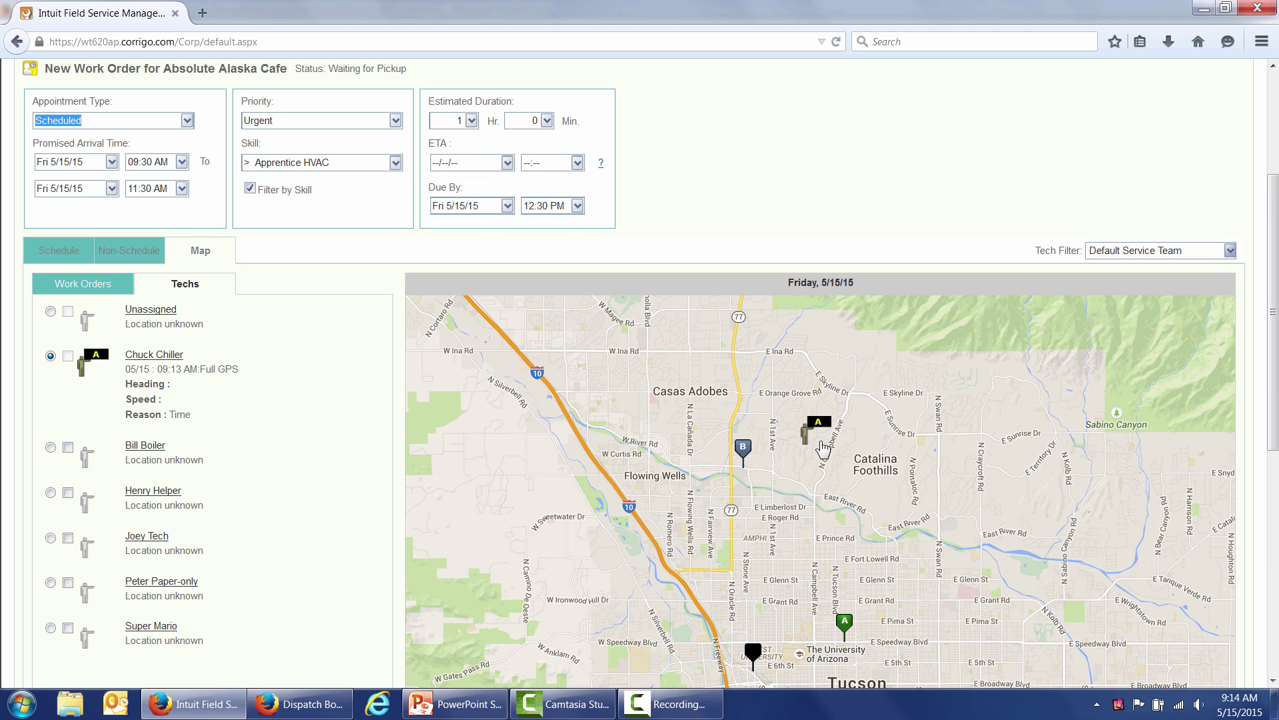
scroll(1273, 347, down, 2)
scroll(1276, 418, down, 3)
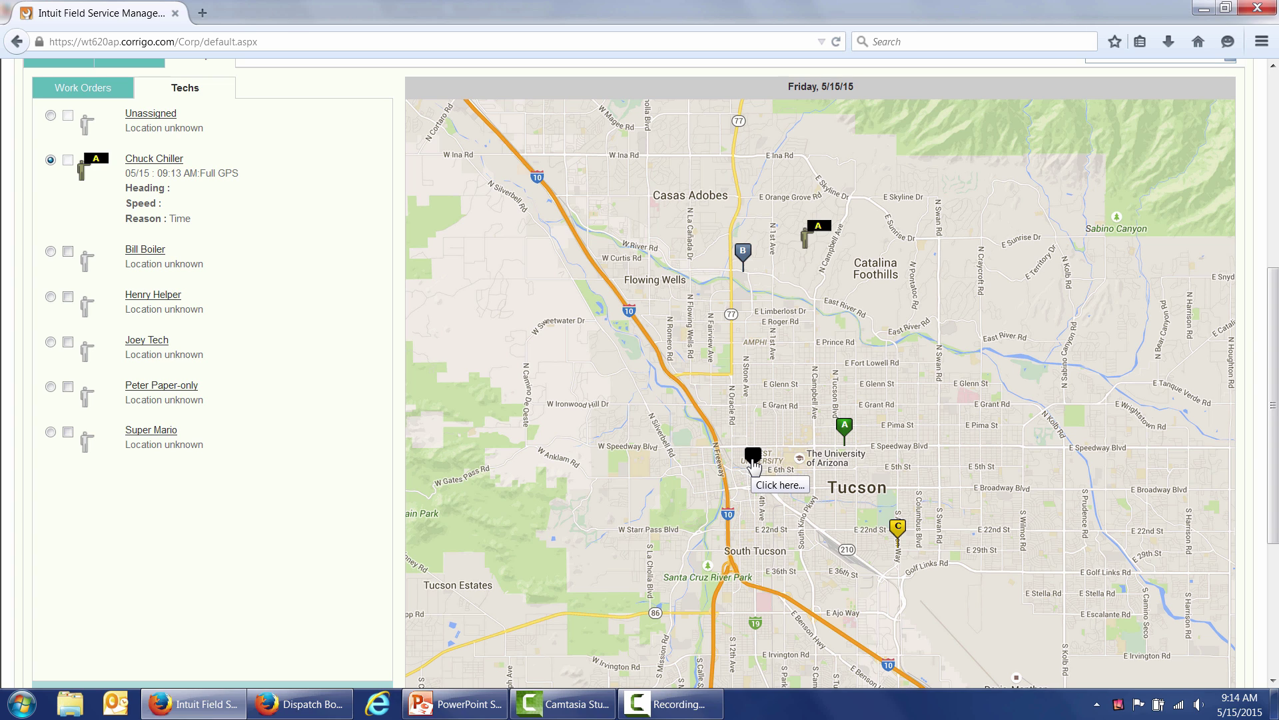
click(177, 160)
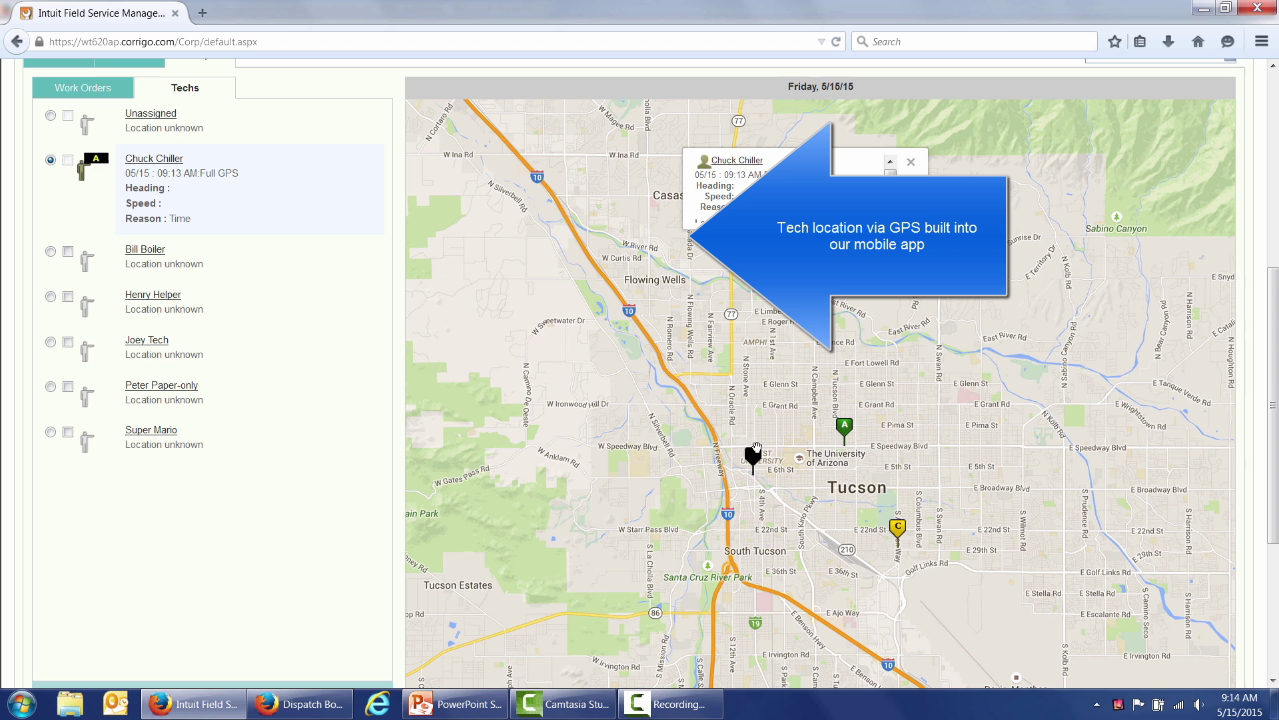
scroll(174, 172, up, 2)
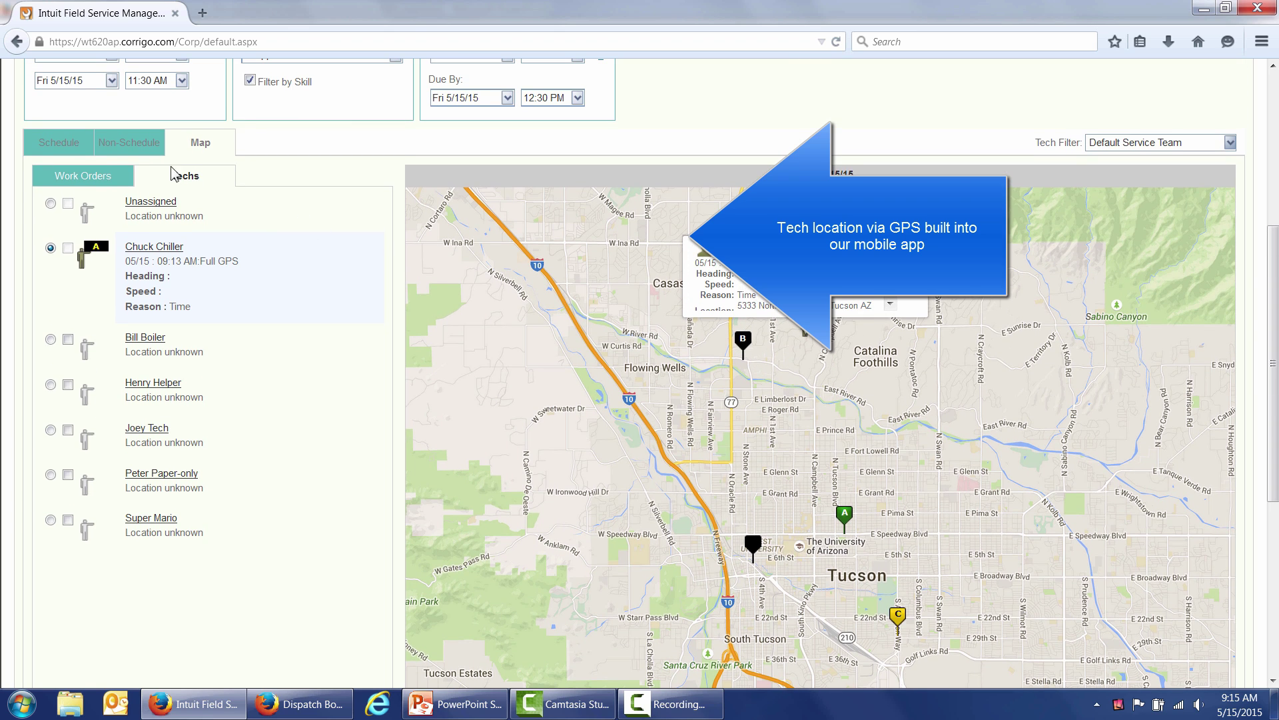
click(61, 142)
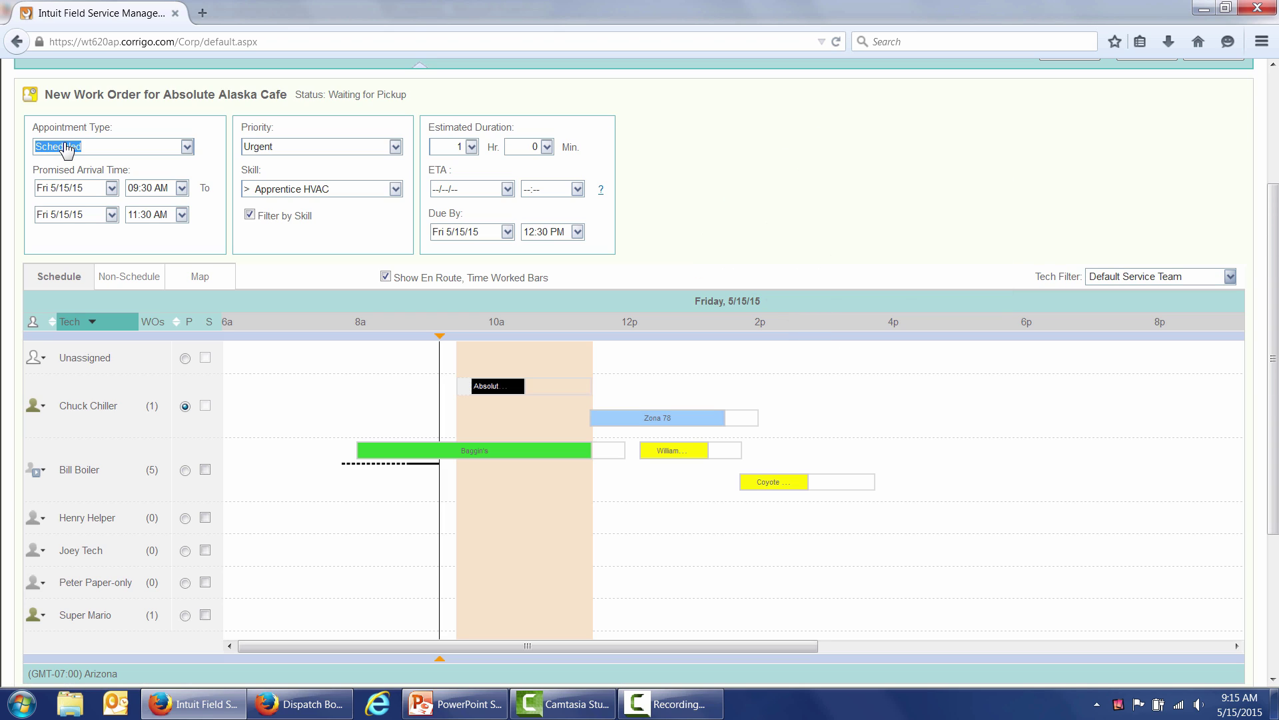
click(205, 470)
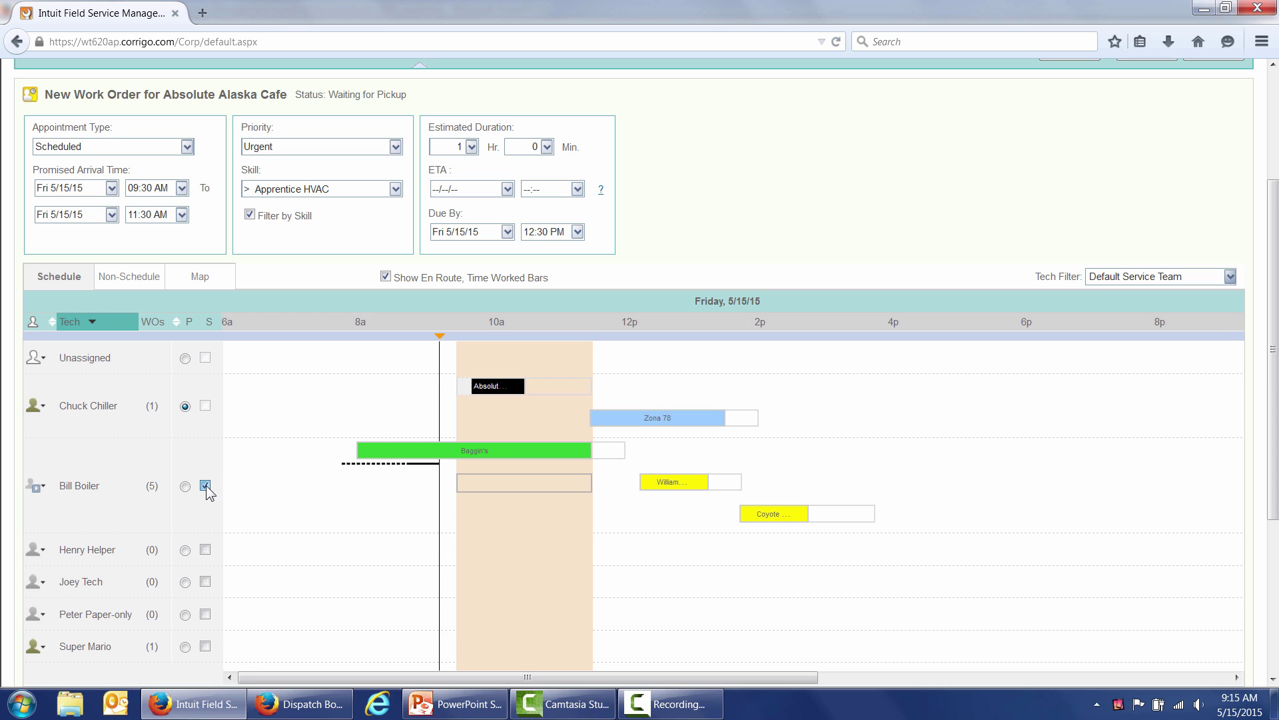
click(205, 485)
scroll(846, 208, up, 3)
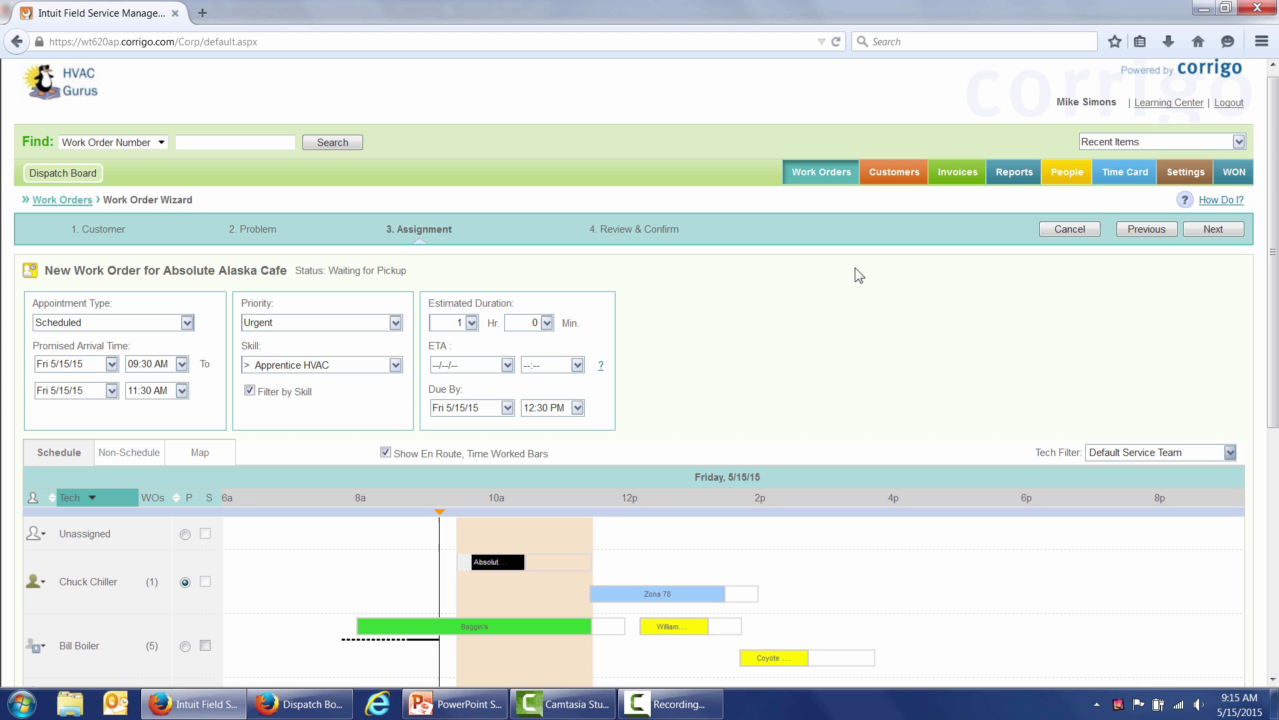
click(1230, 453)
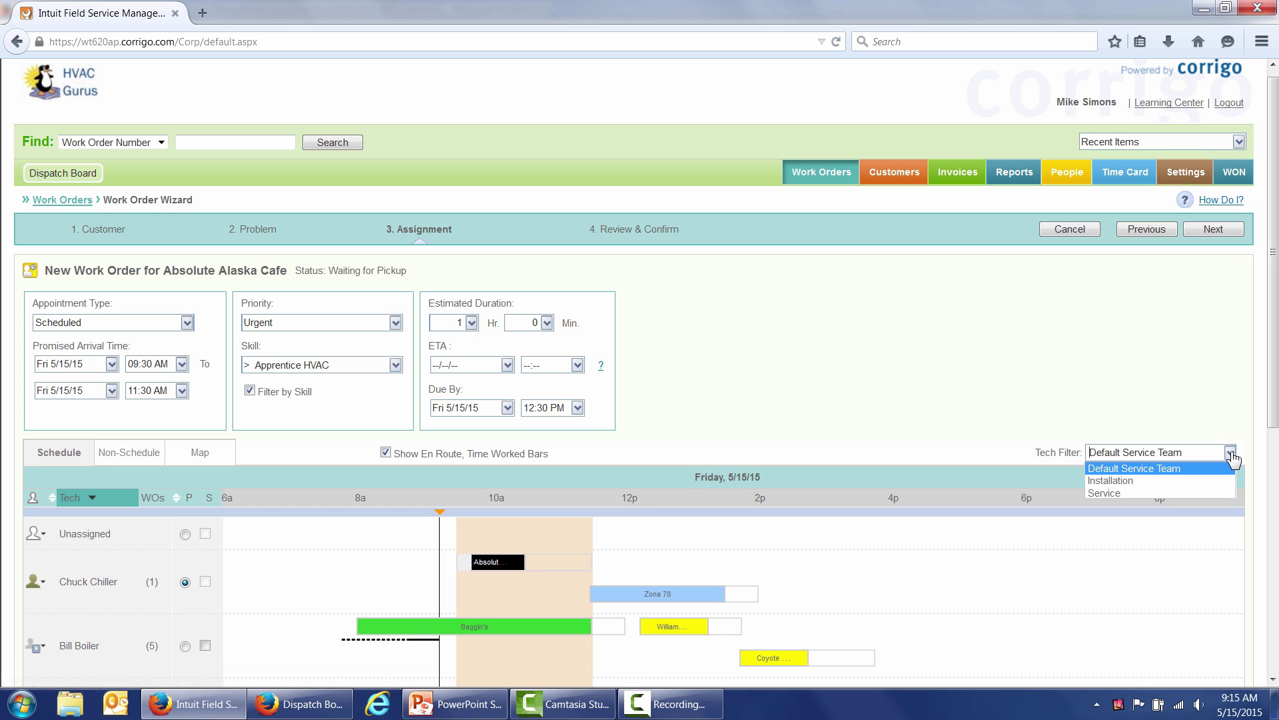
click(1212, 468)
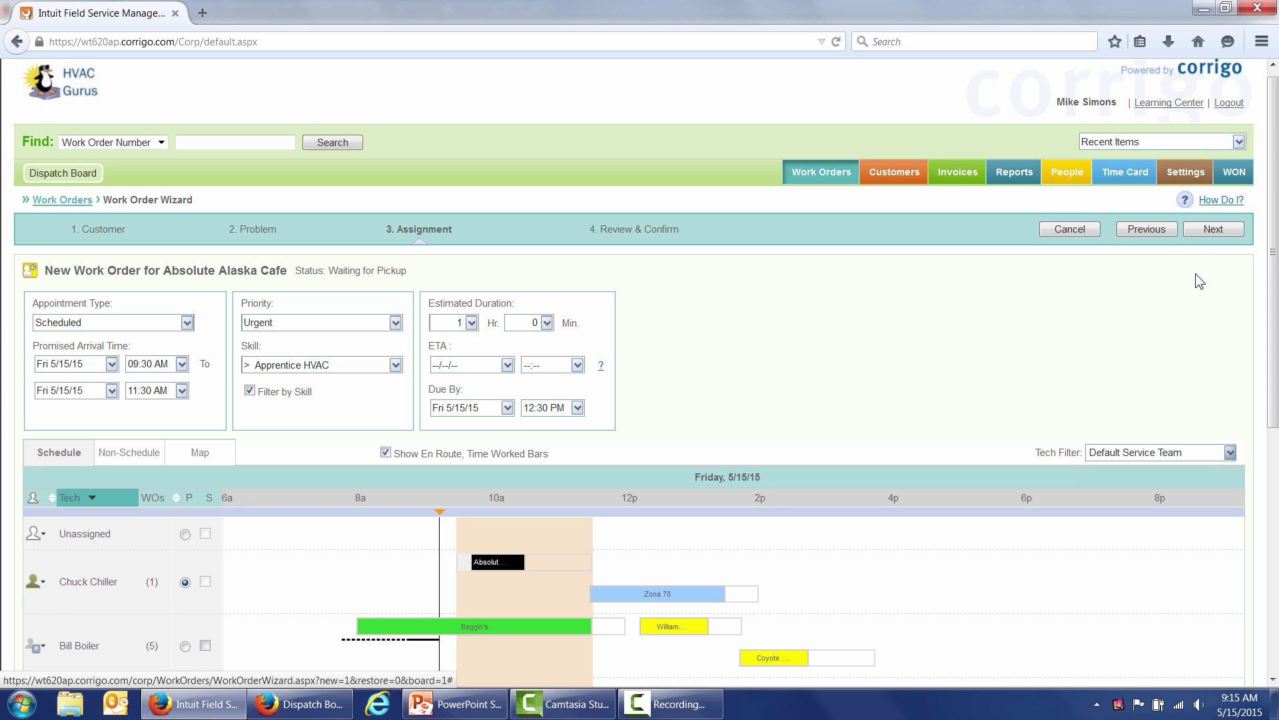
- Confirm and finish the Absolute Alaska Cafe work order, then return to the Dispatch Board
click(1205, 231)
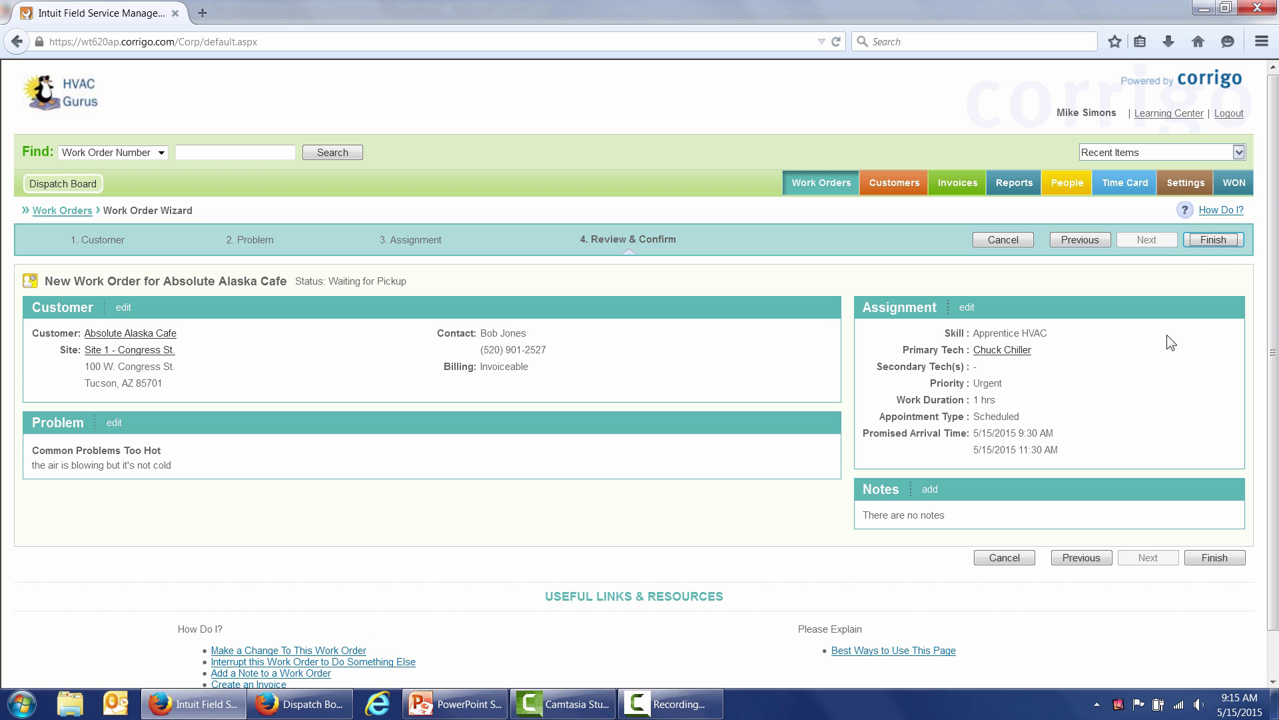
click(1213, 240)
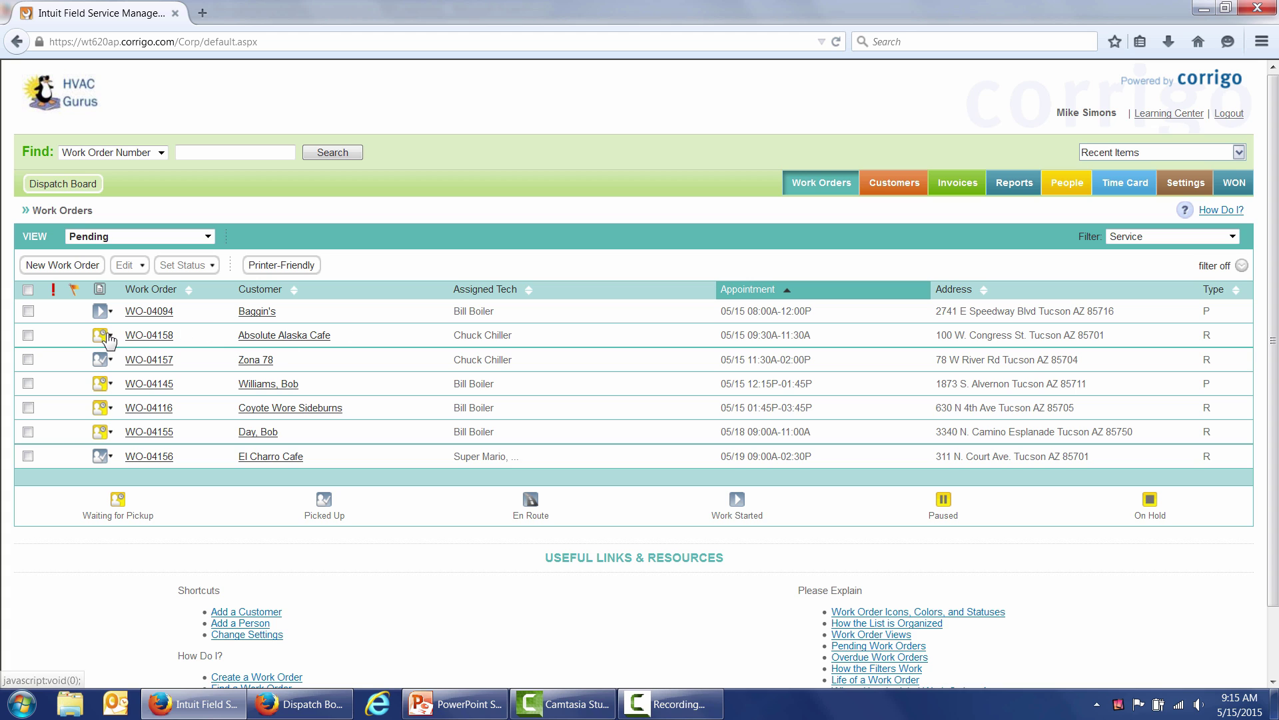
click(301, 705)
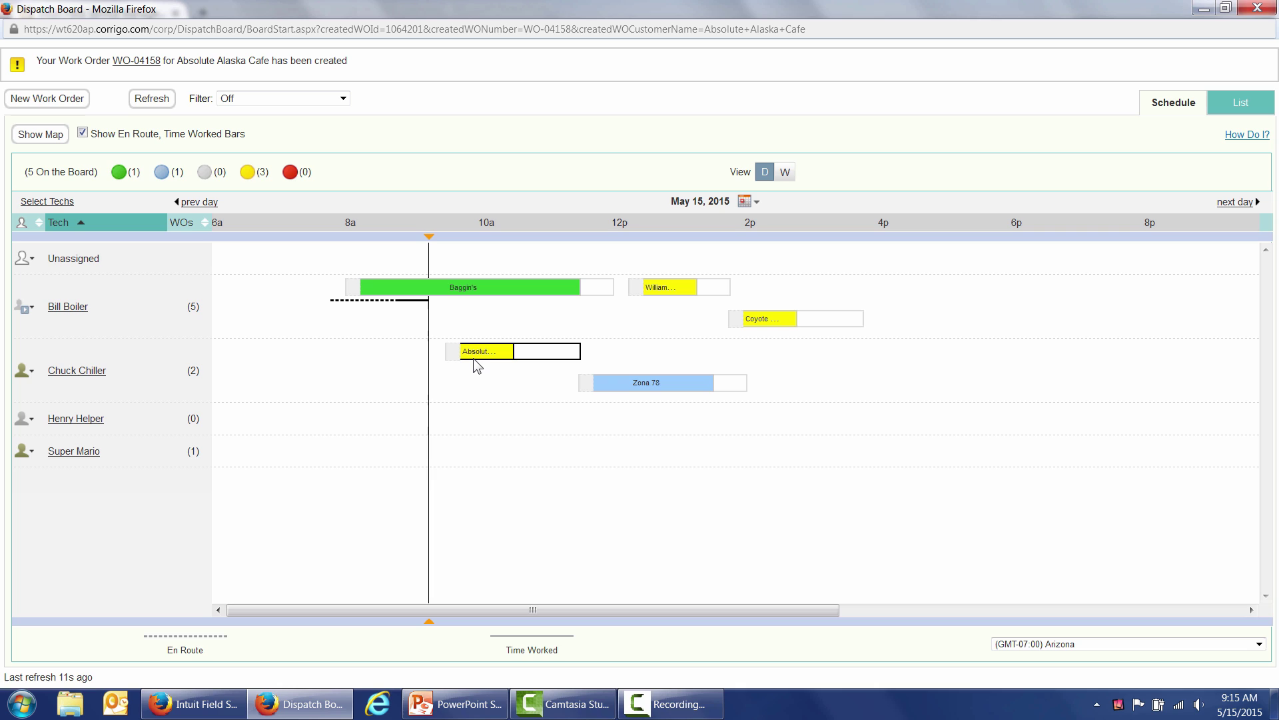
- Display the WO-04158 info card from the Absolut bar on Chuck Chiller's row
mouse_move(477, 365)
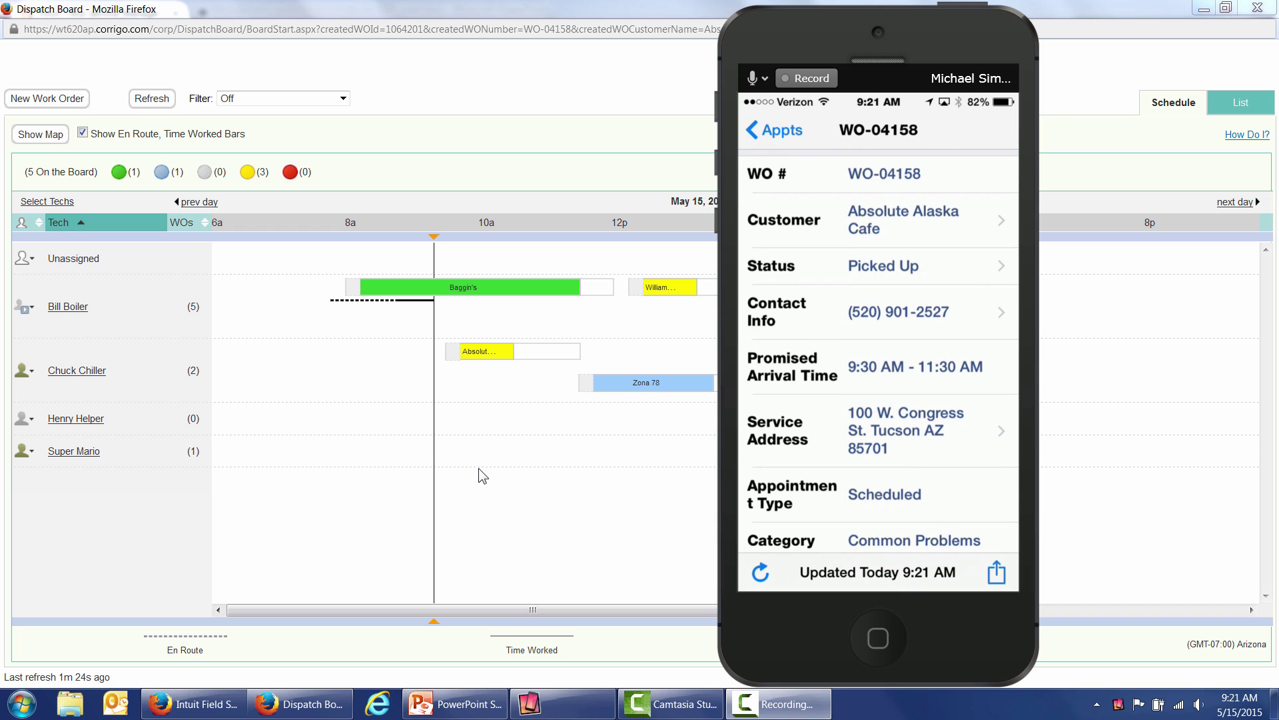
- Refresh the dispatch board to pick up WO-04158's Work started status
click(154, 100)
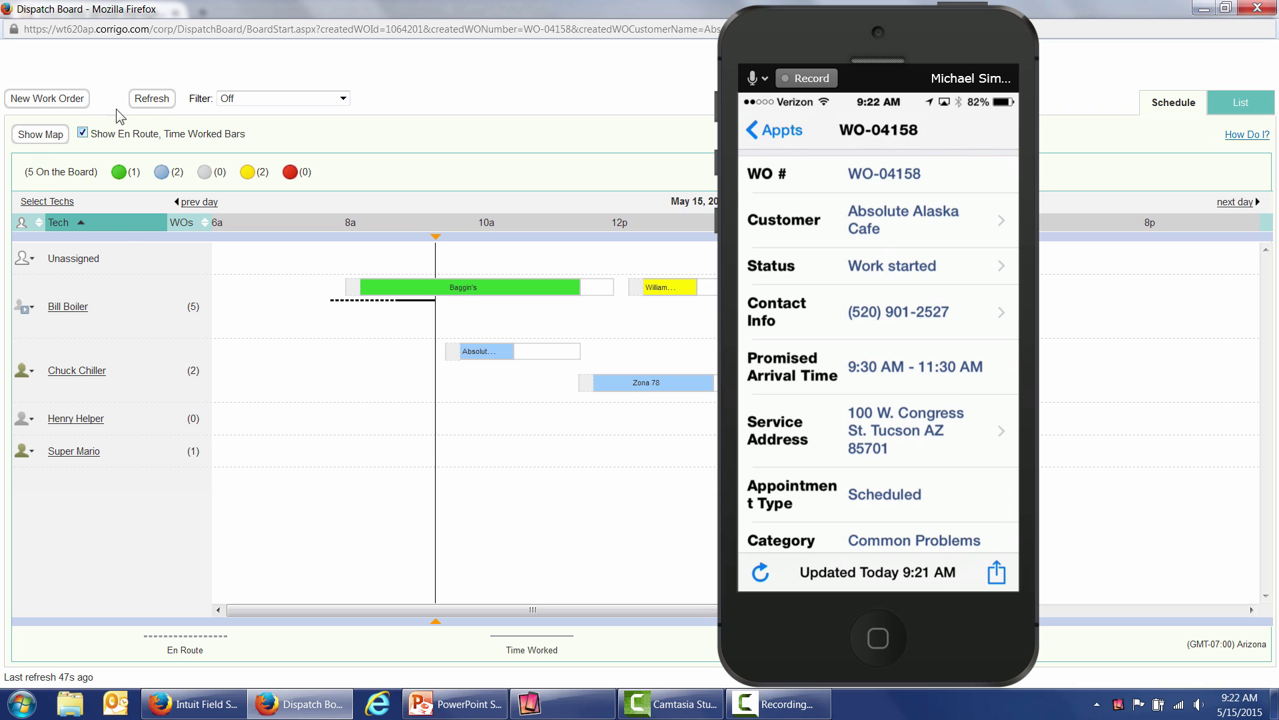
- Refresh the dispatch board so WO-04158's latest status appears
click(137, 100)
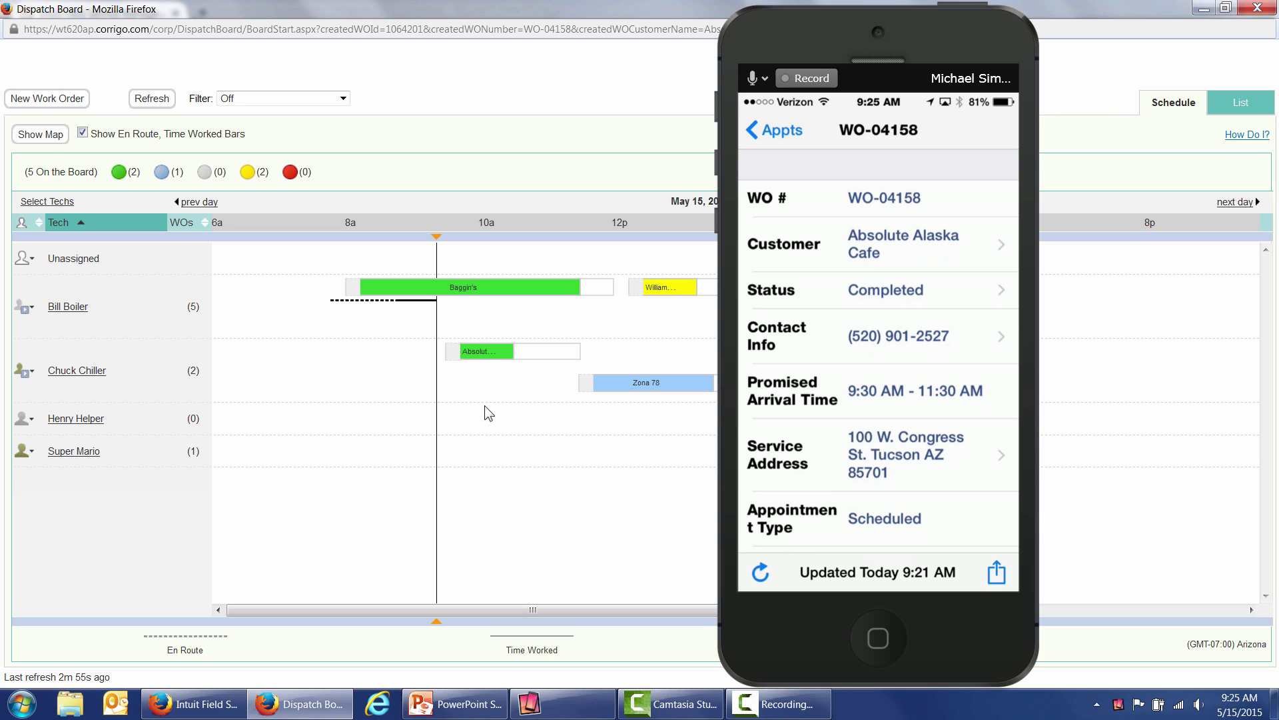
- Refresh the dispatch board to show WO-04158 as completed
click(151, 98)
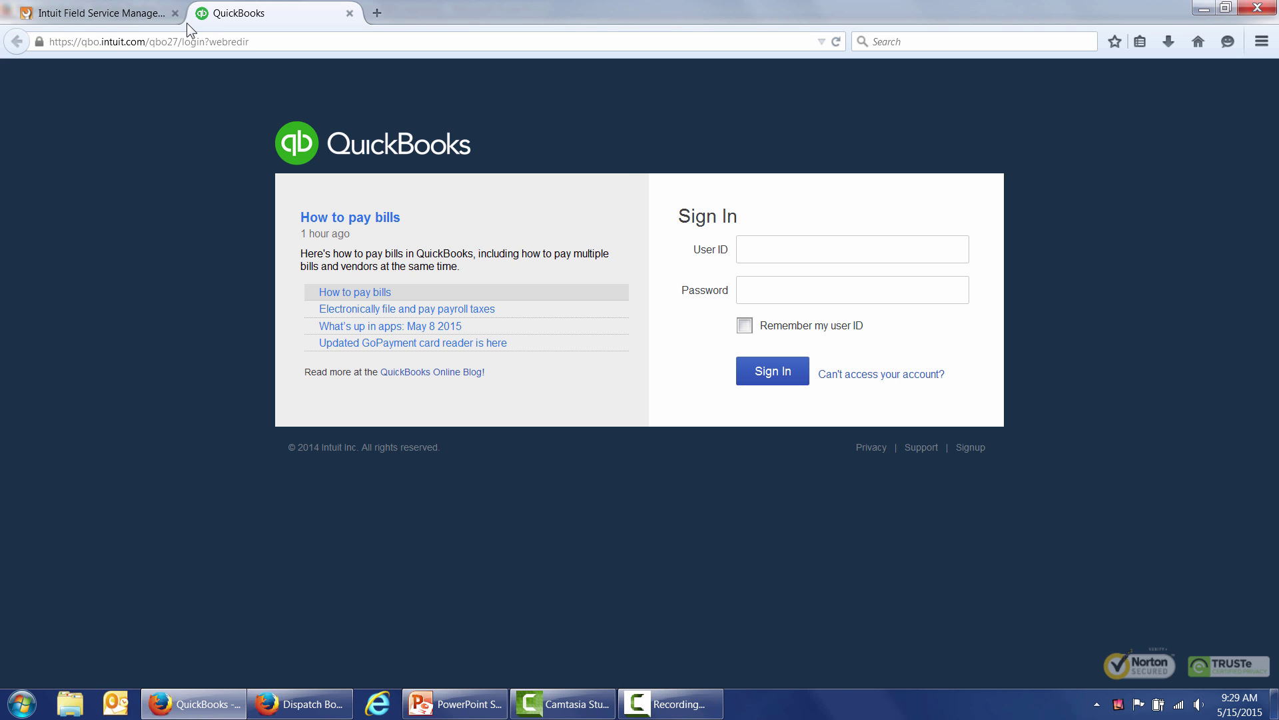
- Sign in, open Invoice No.1025 from Recent Transactions and bring up its print preview
click(764, 260)
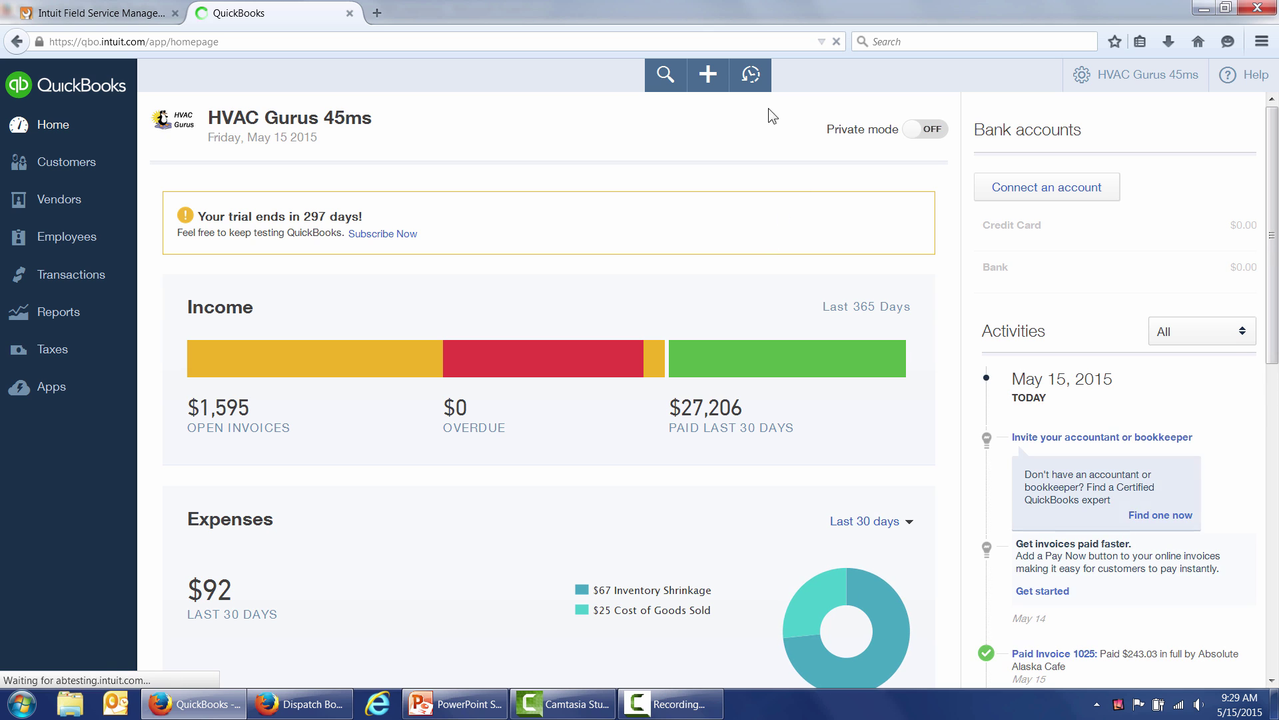
click(753, 78)
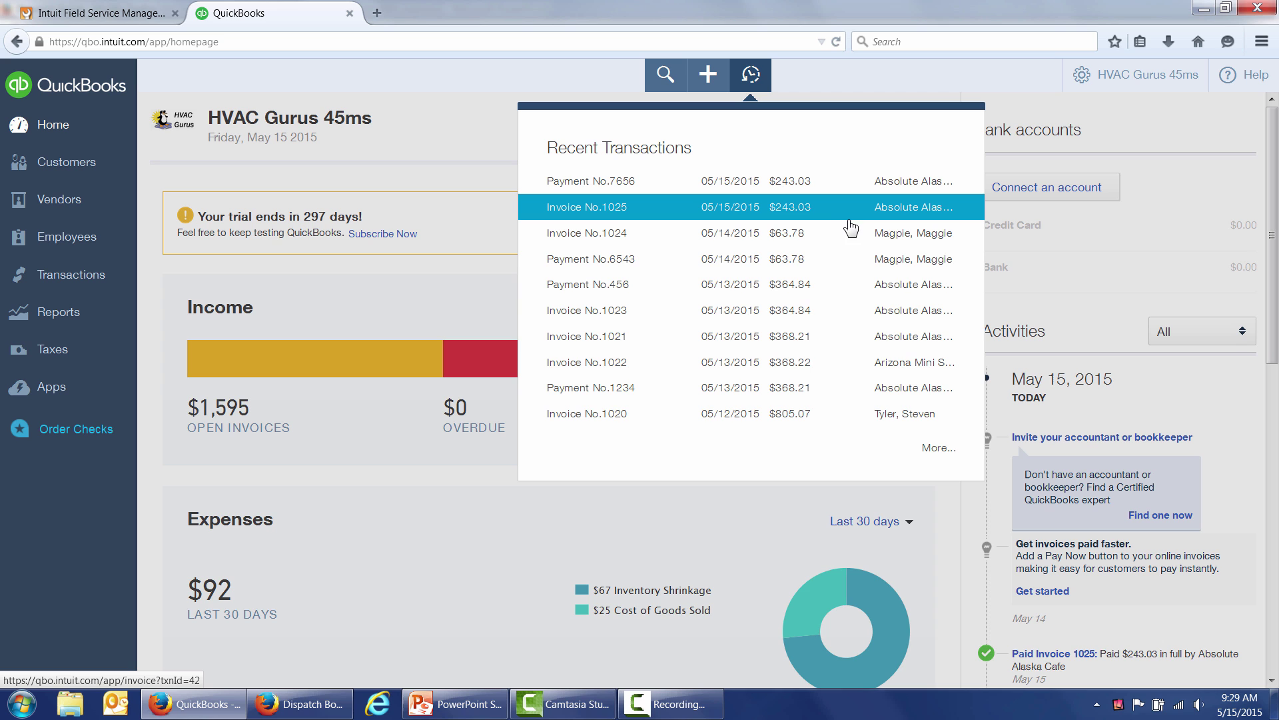
click(614, 210)
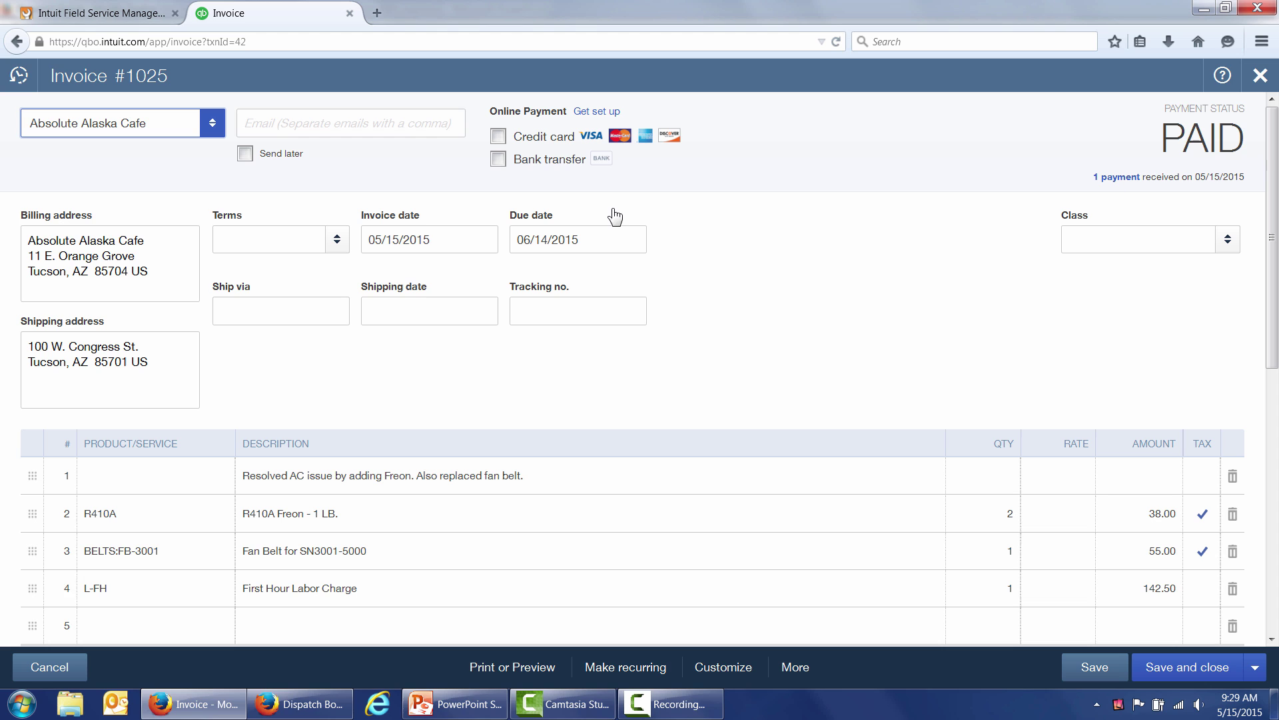
click(545, 667)
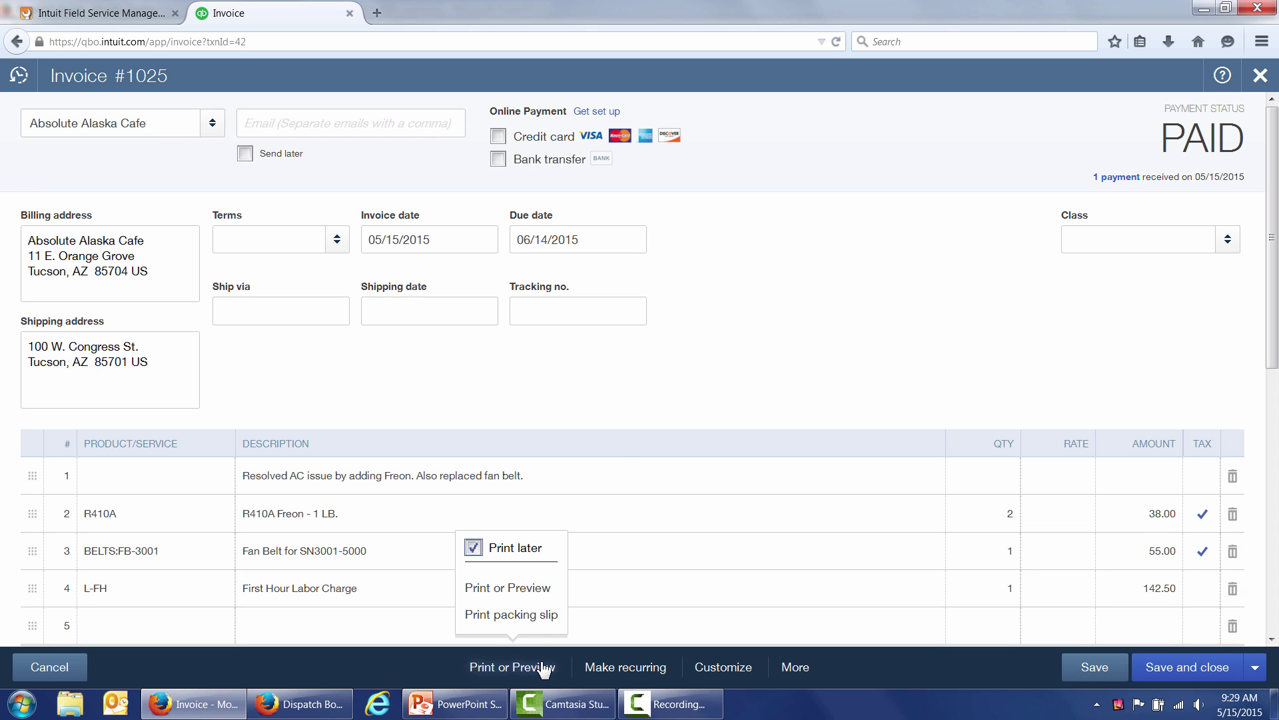
click(533, 589)
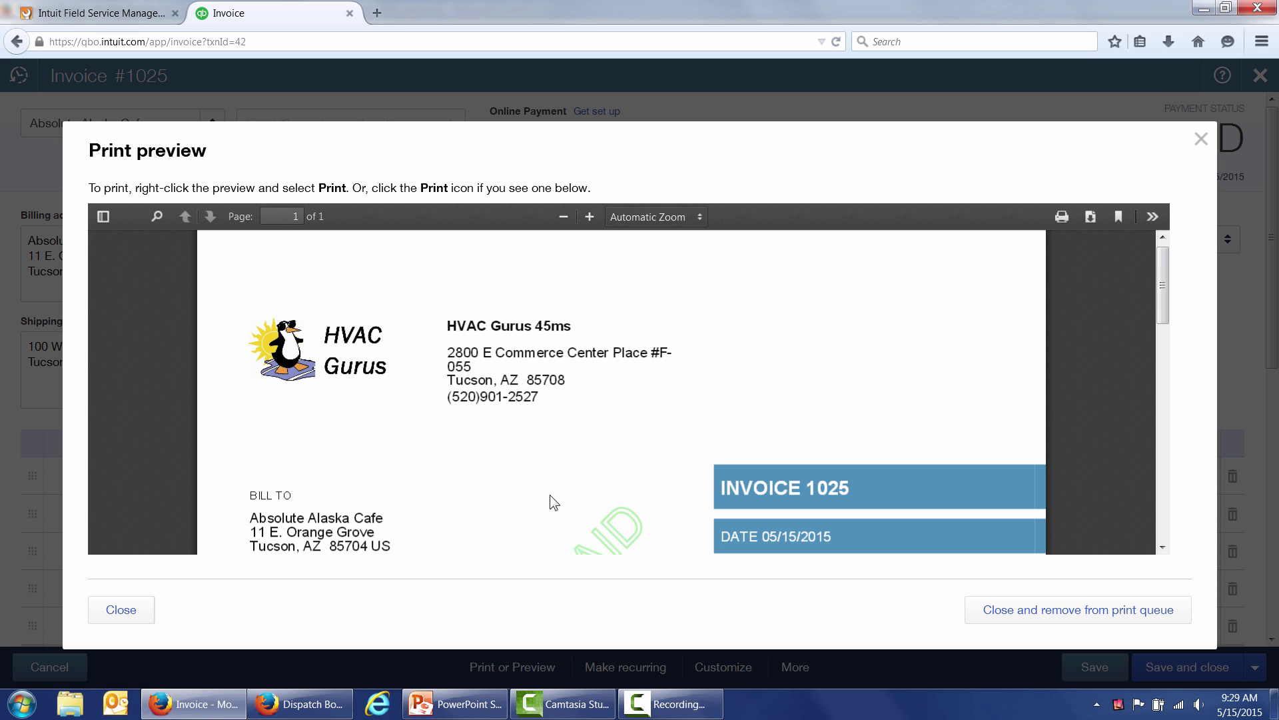
- Scroll the Invoice 1025 preview down to the $0.00 TOTAL DUE bar, then close it
scroll(545, 472, down, 2)
scroll(546, 471, down, 7)
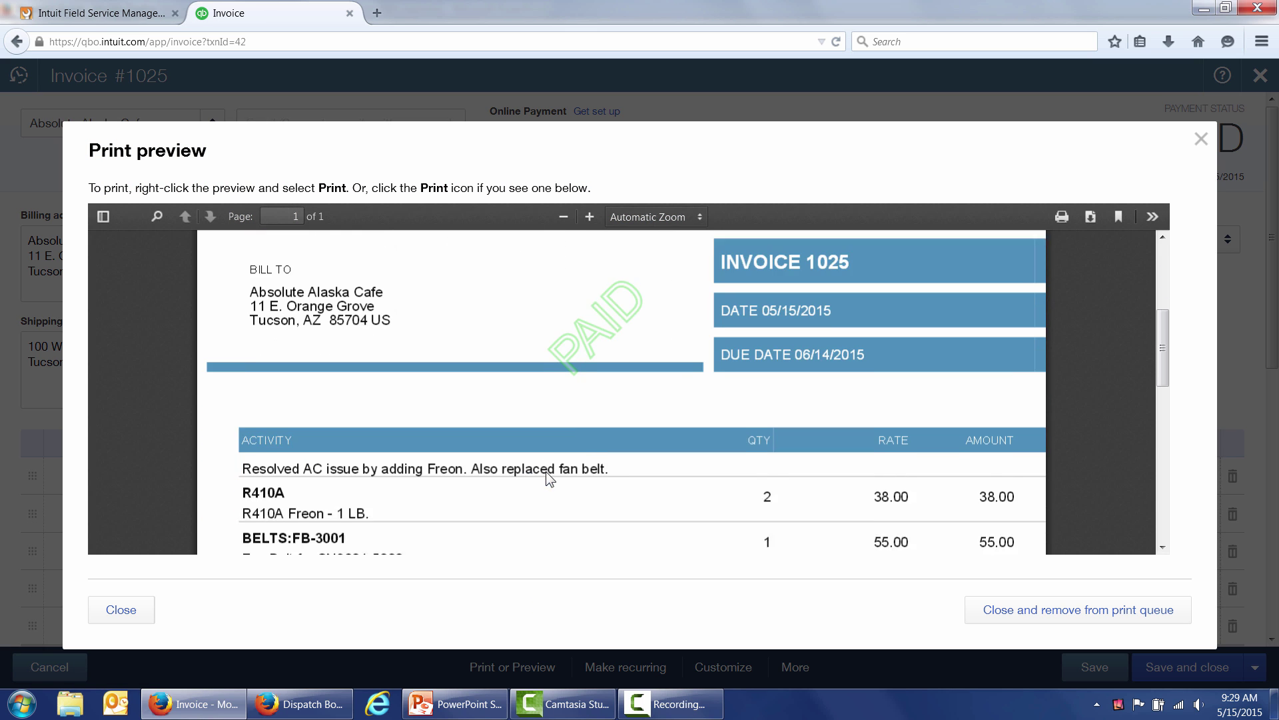
scroll(546, 471, down, 3)
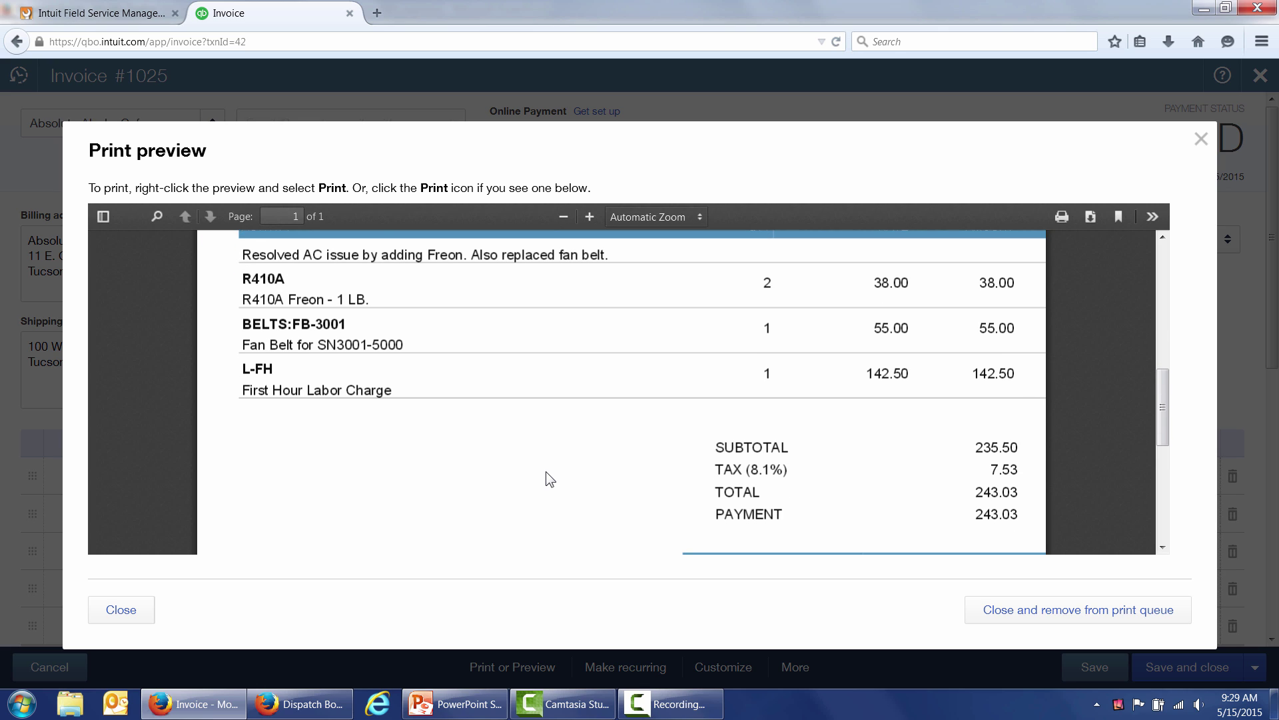
scroll(546, 470, down, 3)
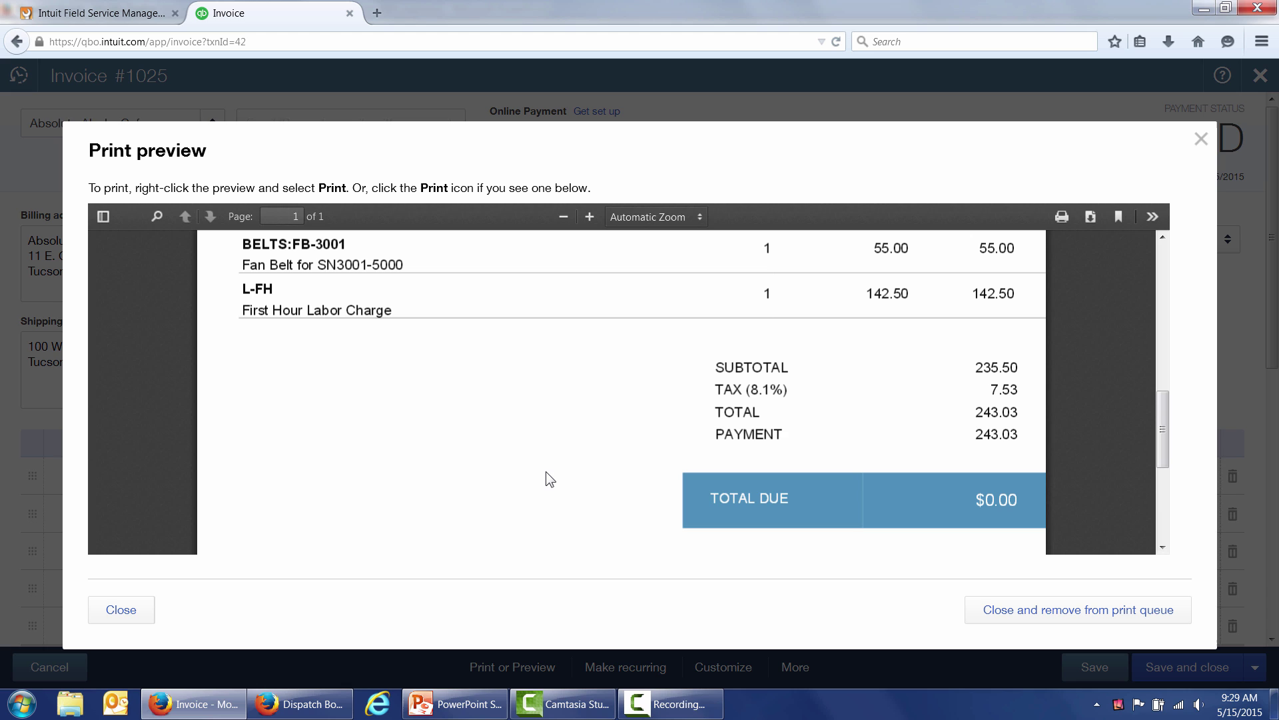
click(1200, 141)
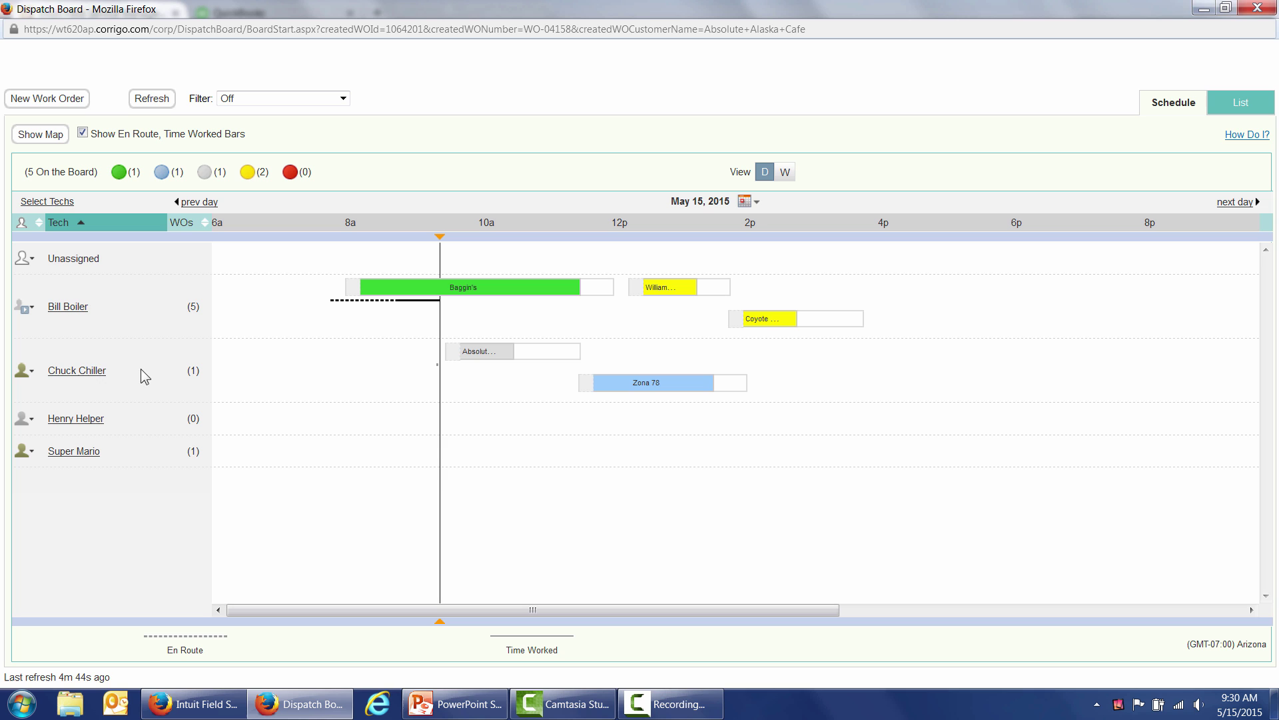
- In the Field Service window, open WO-04158 from Recent Work Orders and scroll down its page
click(189, 698)
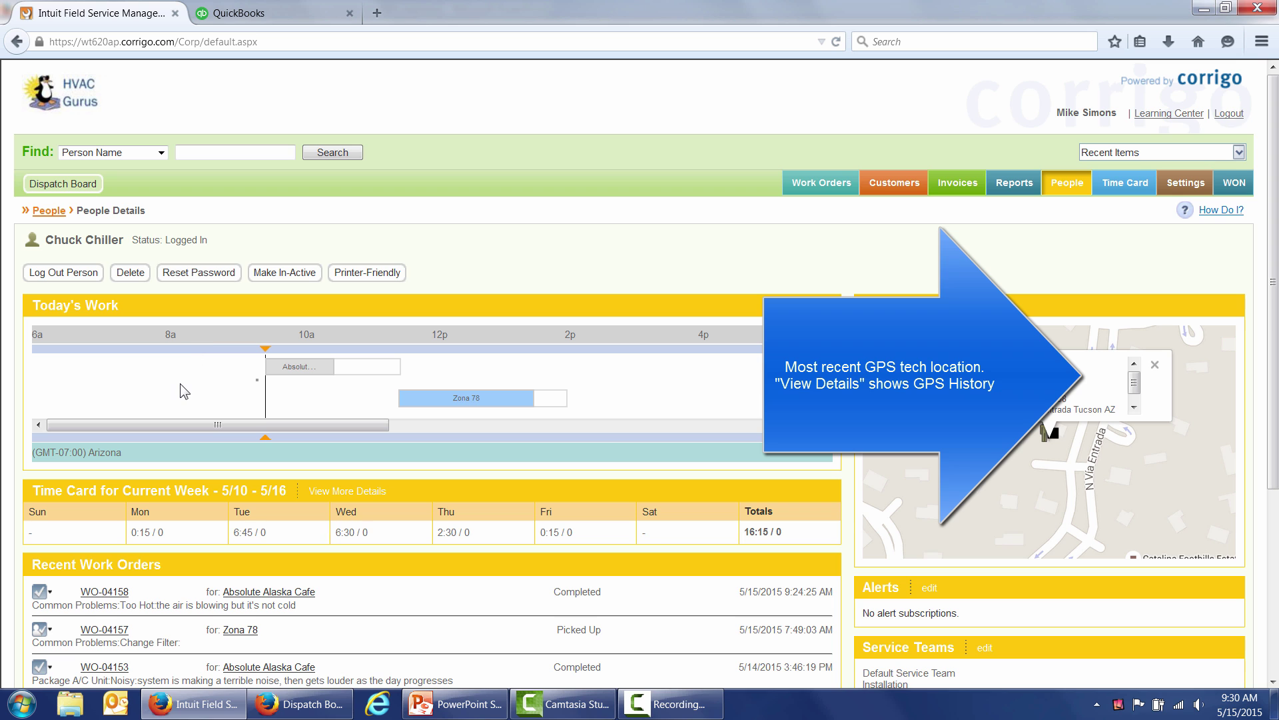
scroll(180, 383, down, 3)
click(114, 505)
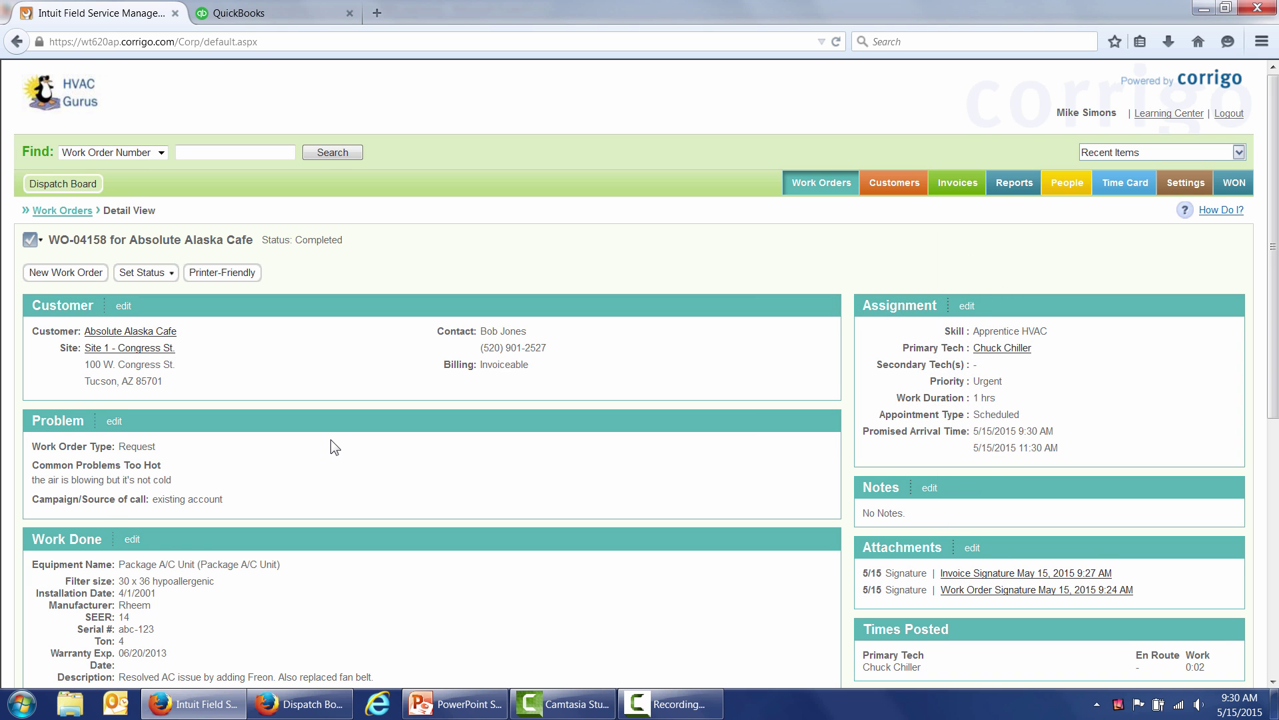
scroll(331, 441, down, 5)
scroll(330, 438, down, 1)
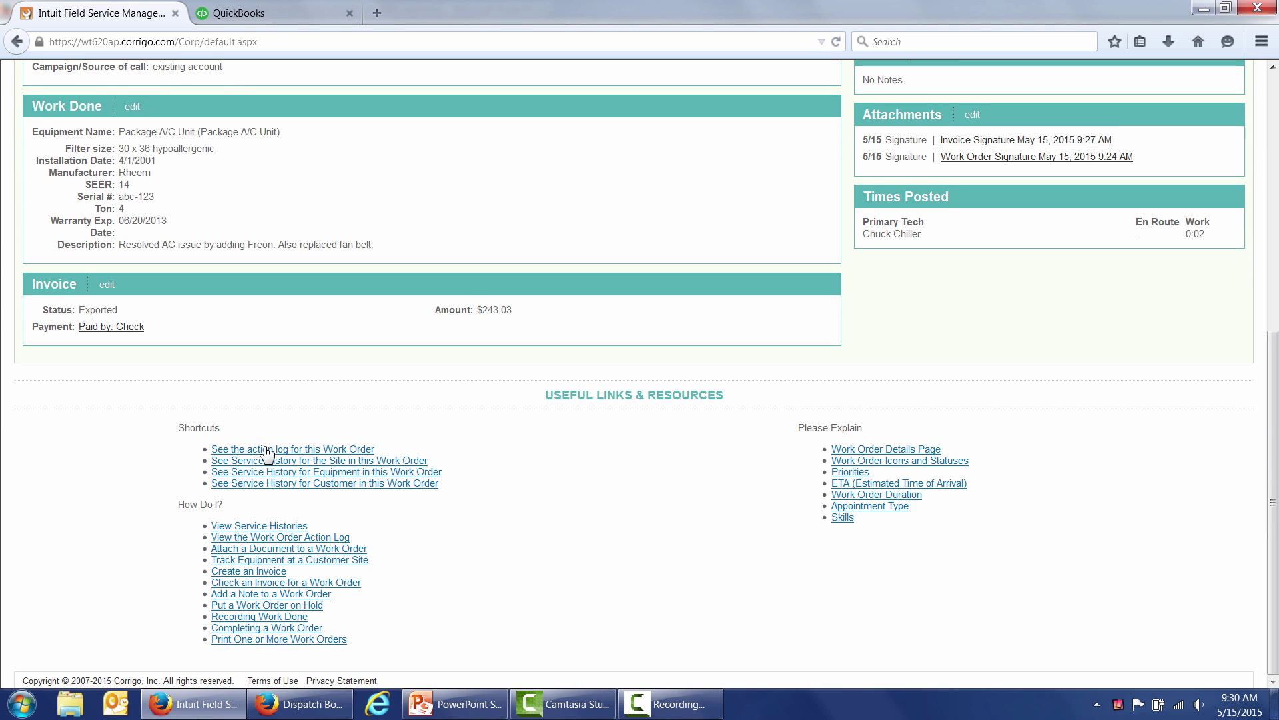
- Check WO-04158's action log, then view and close its signed invoice image in Photo Viewer
click(344, 452)
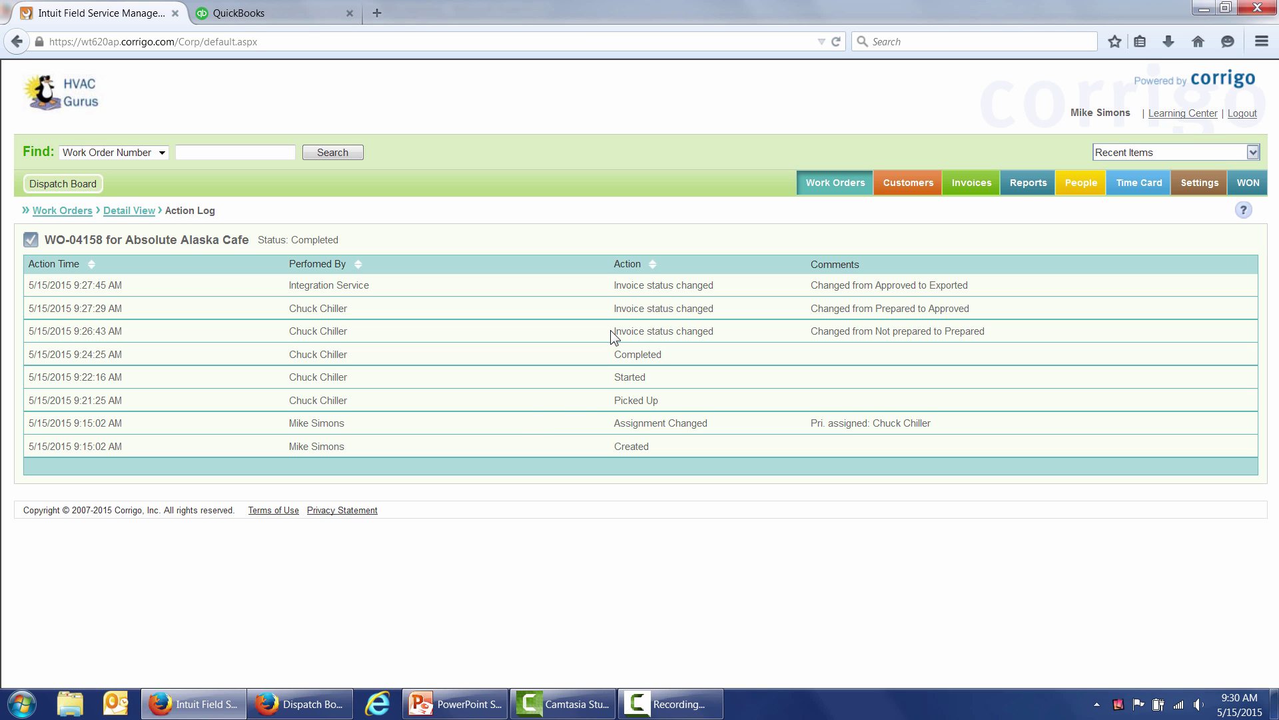
click(129, 211)
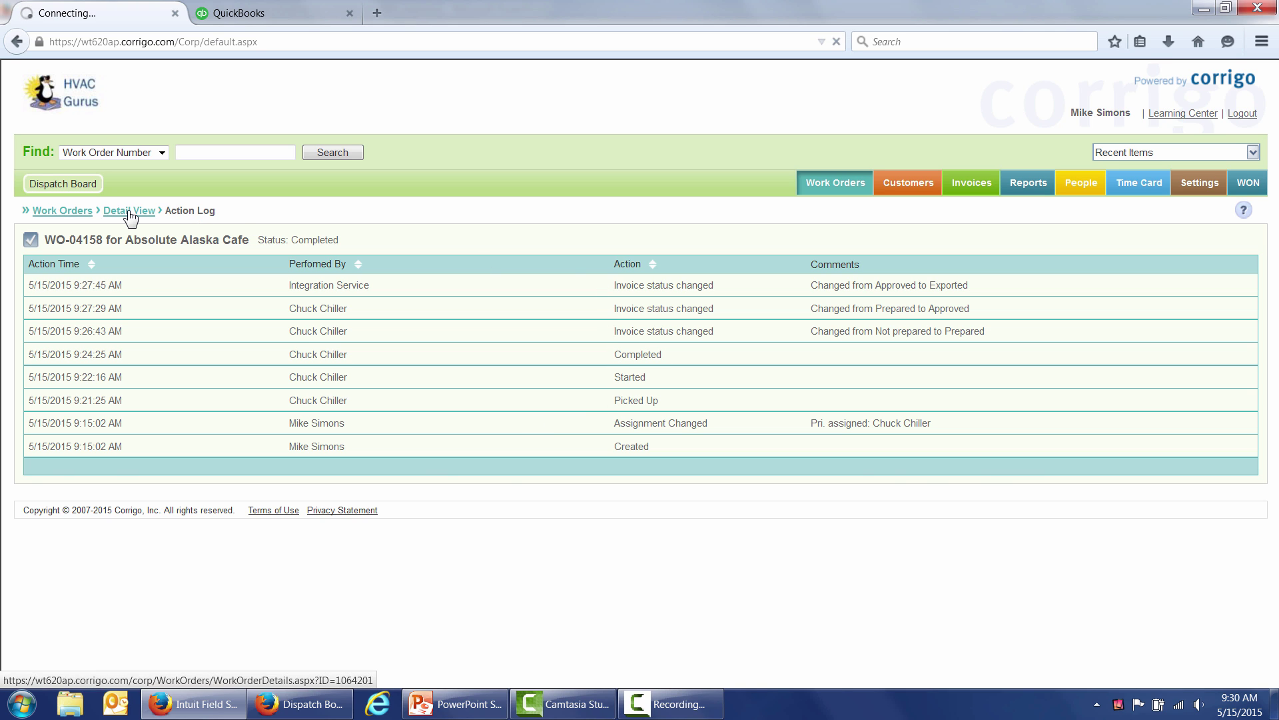
scroll(333, 373, down, 3)
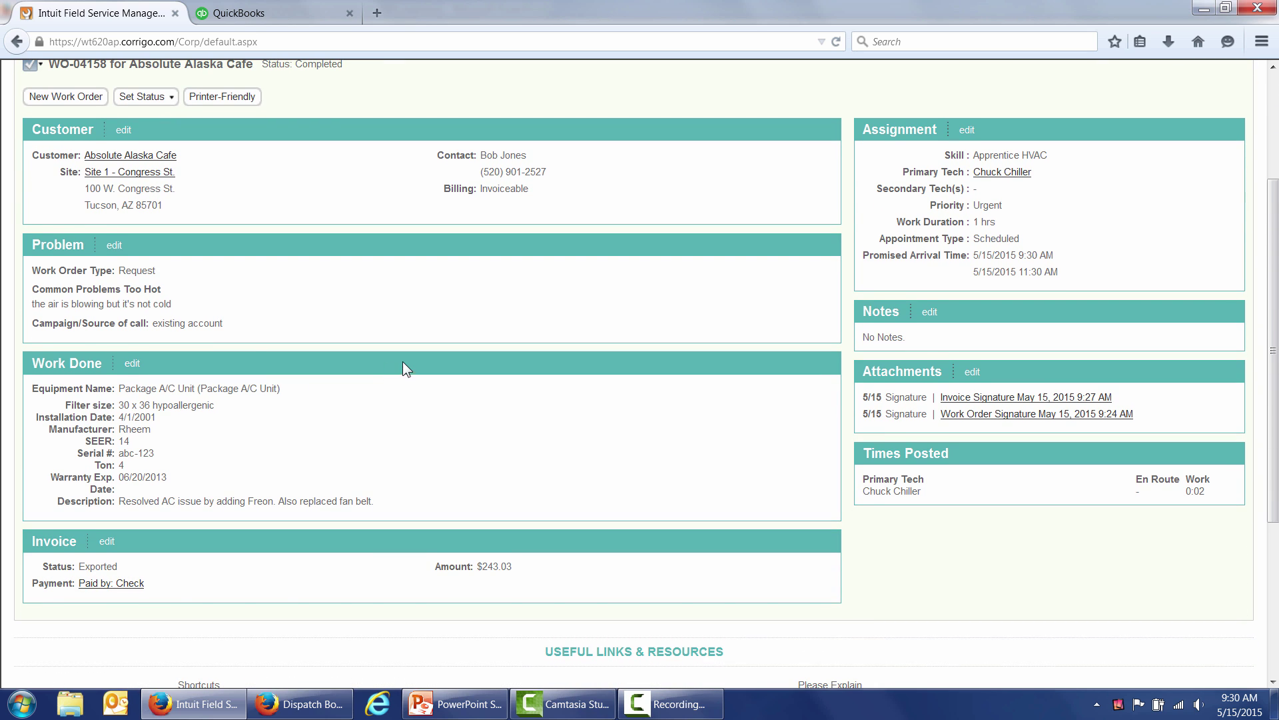
click(979, 399)
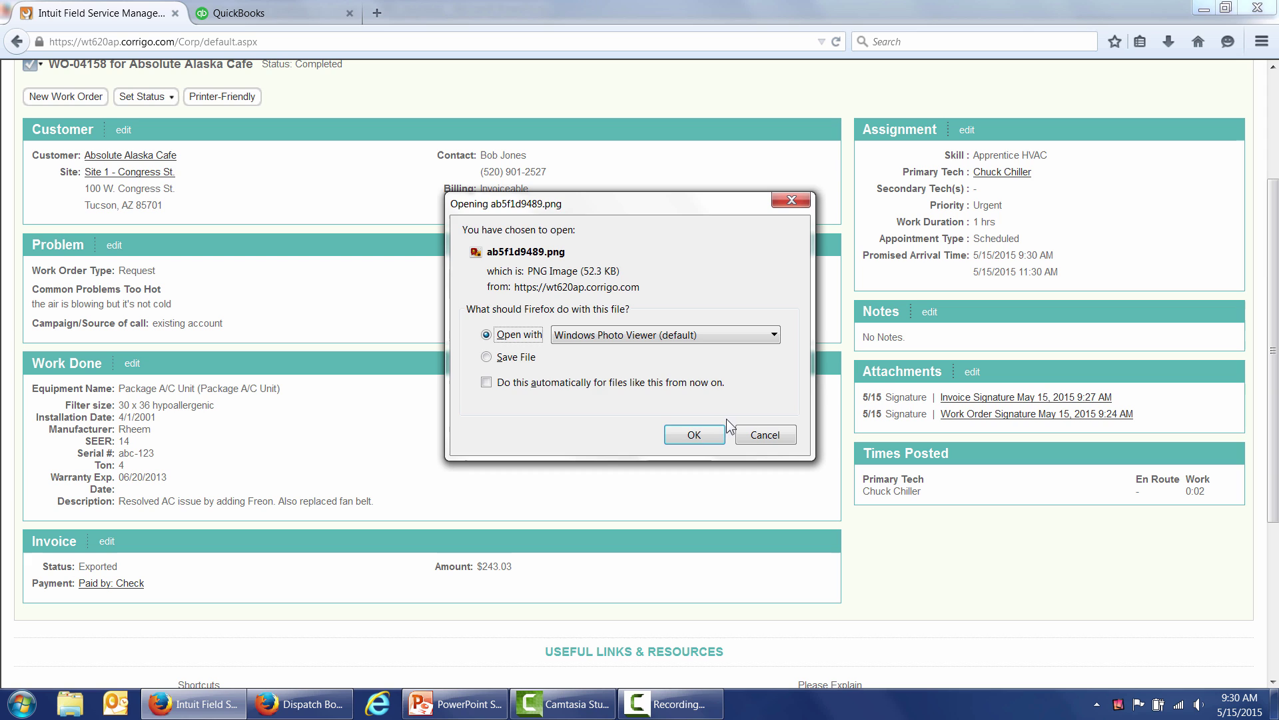
click(701, 433)
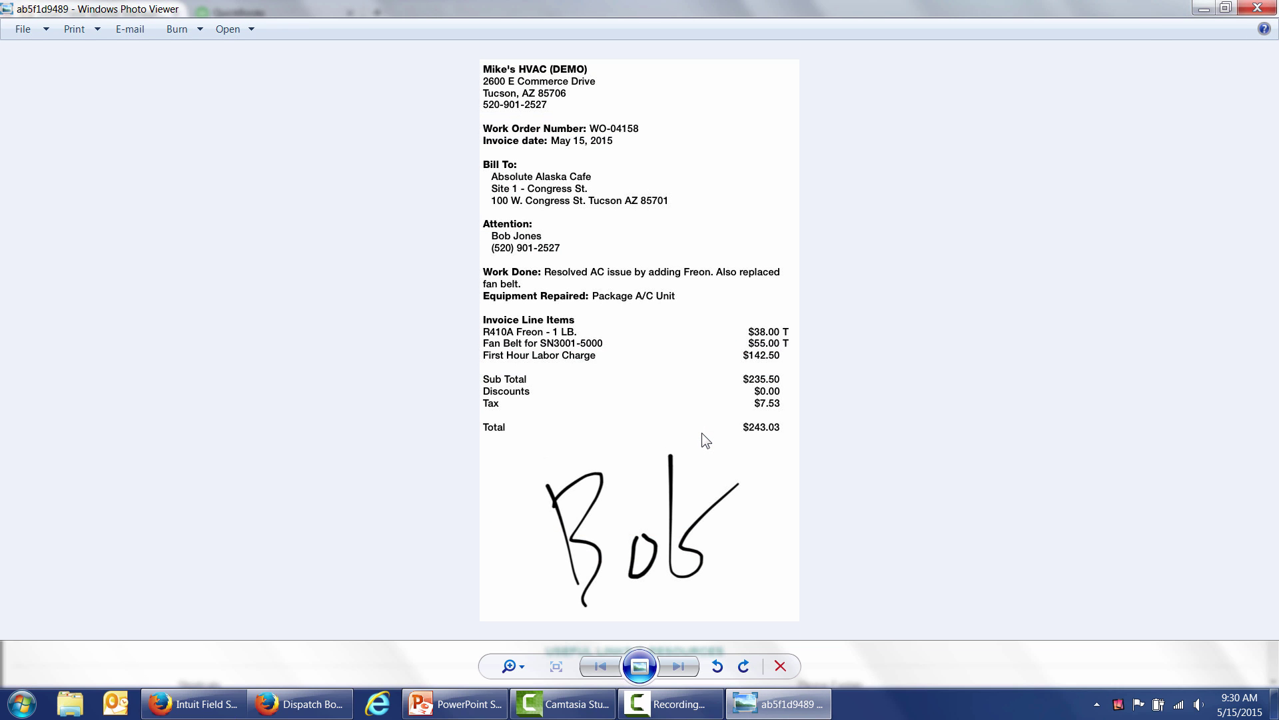
click(1257, 7)
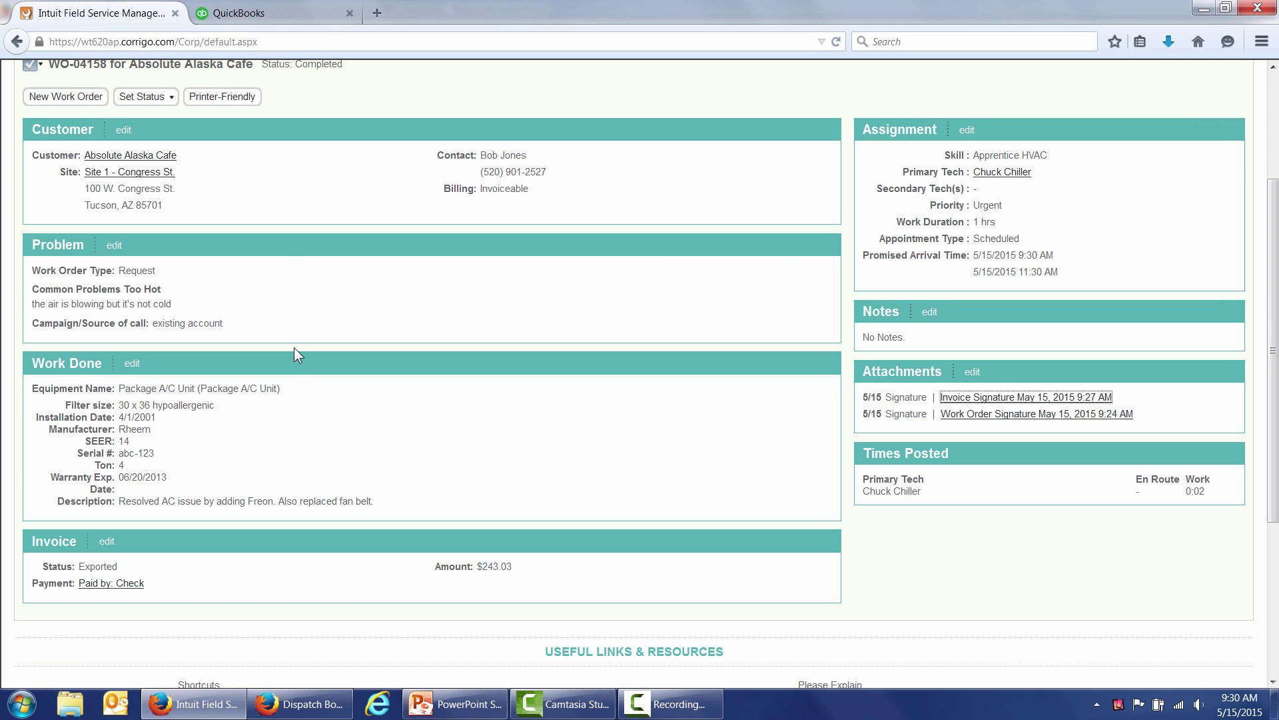
- Open the Site 1 - Congress St. customer page for Absolute Alaska Cafe
scroll(374, 313, up, 2)
click(137, 260)
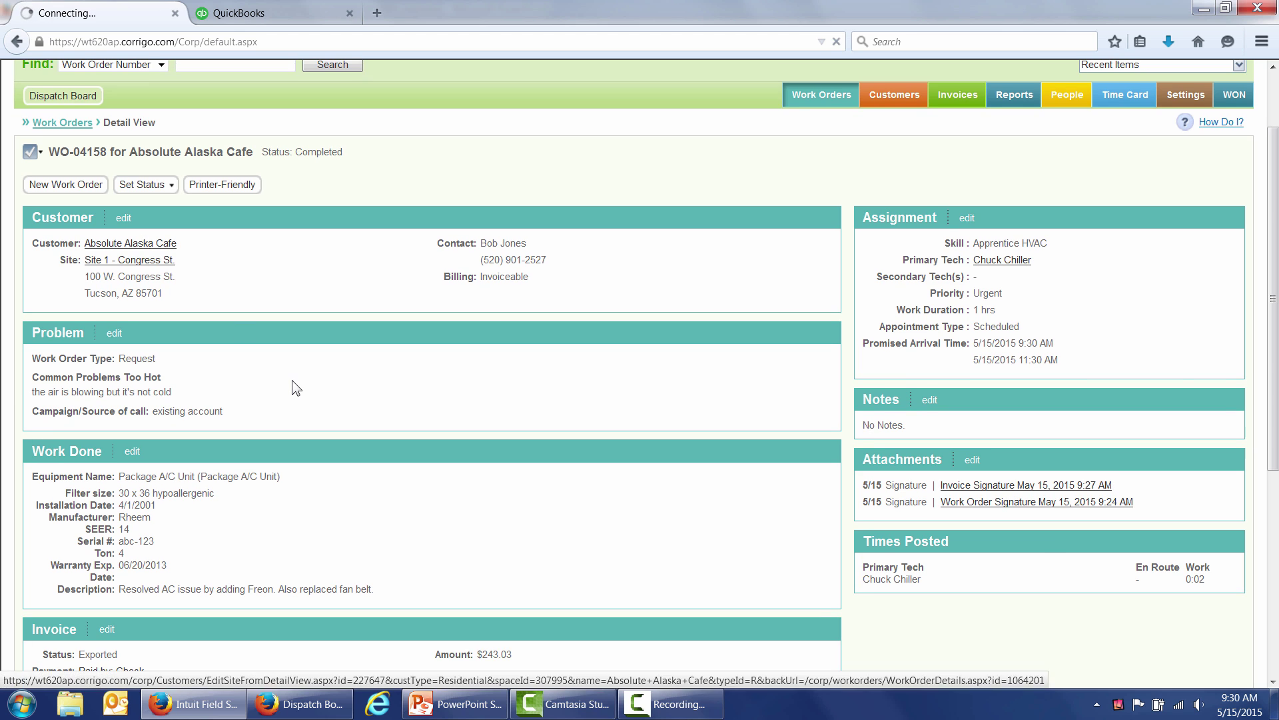
scroll(267, 373, down, 4)
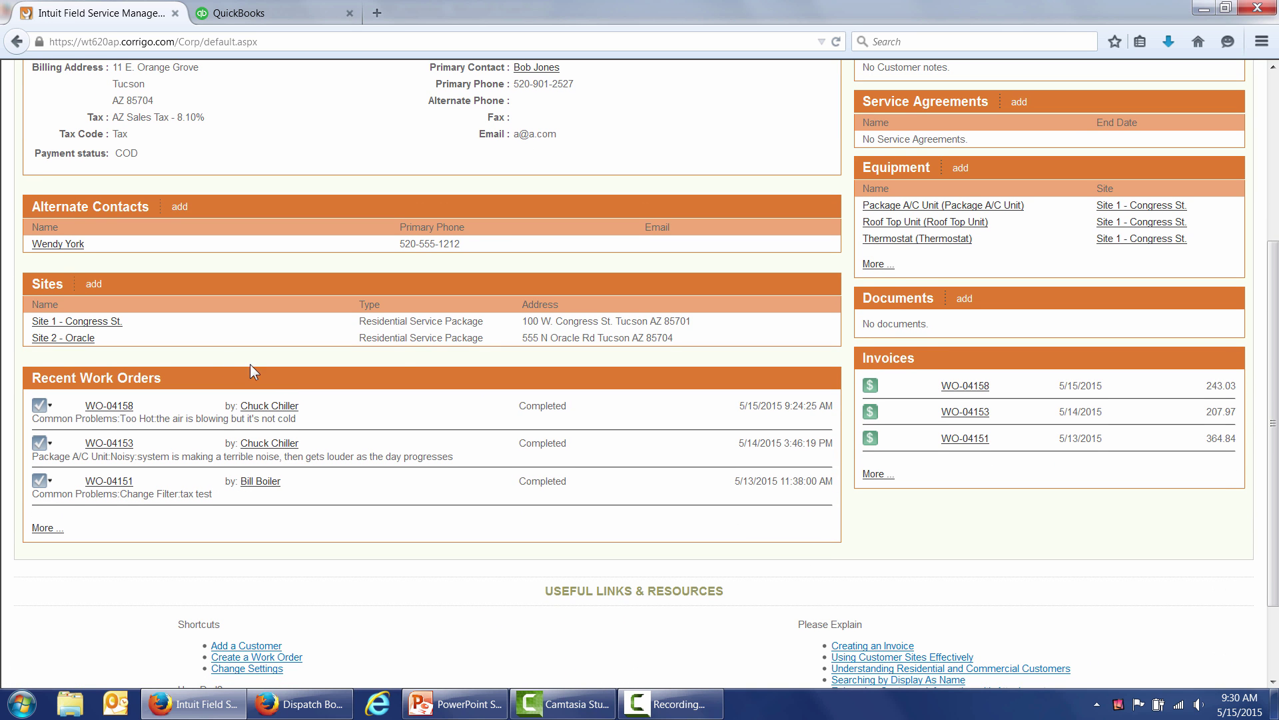
- Open WO-04153 and view its furnace Picture Note in Windows Photo Viewer, then close it
click(106, 444)
scroll(278, 463, down, 2)
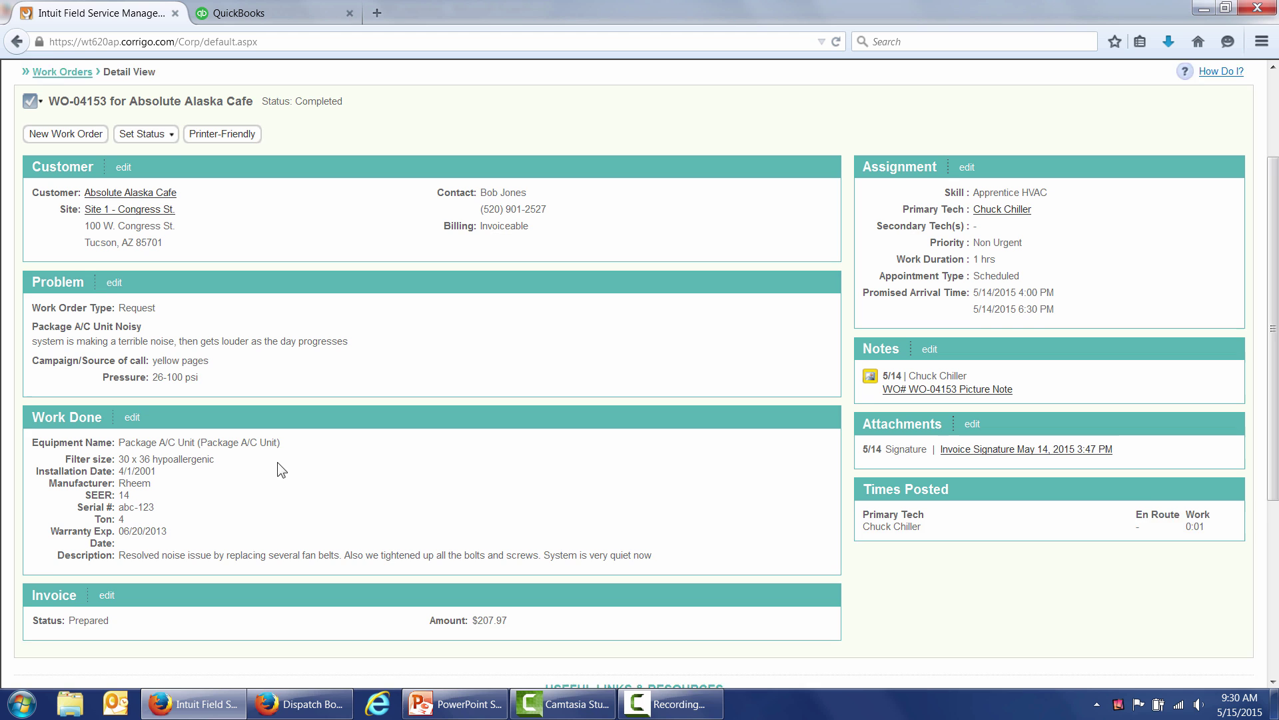
scroll(277, 468, down, 1)
click(901, 355)
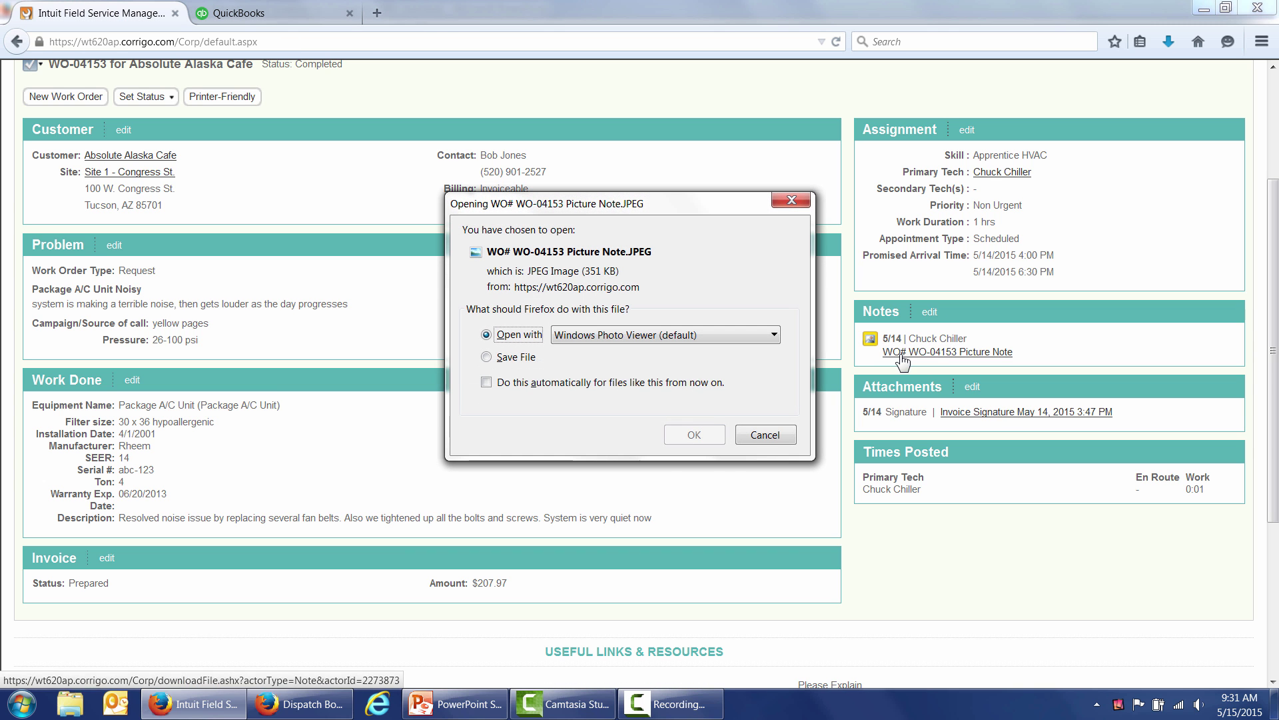
click(697, 434)
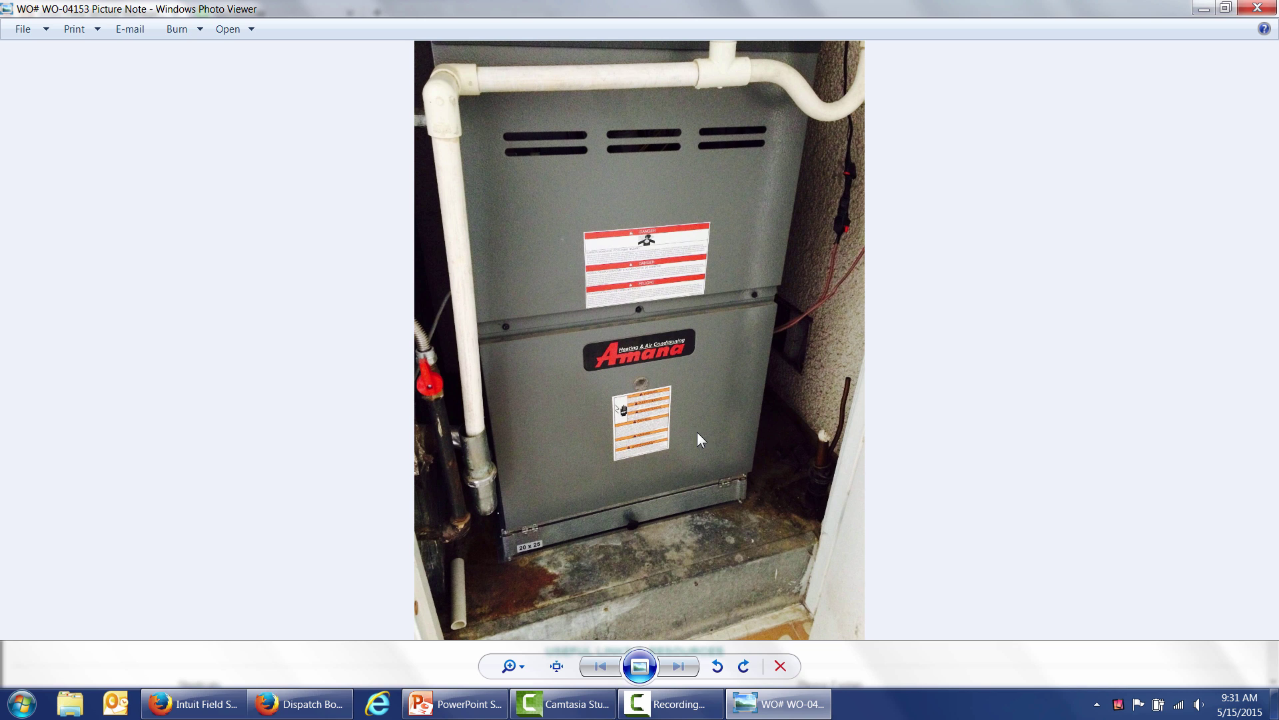
click(1258, 7)
scroll(513, 331, up, 3)
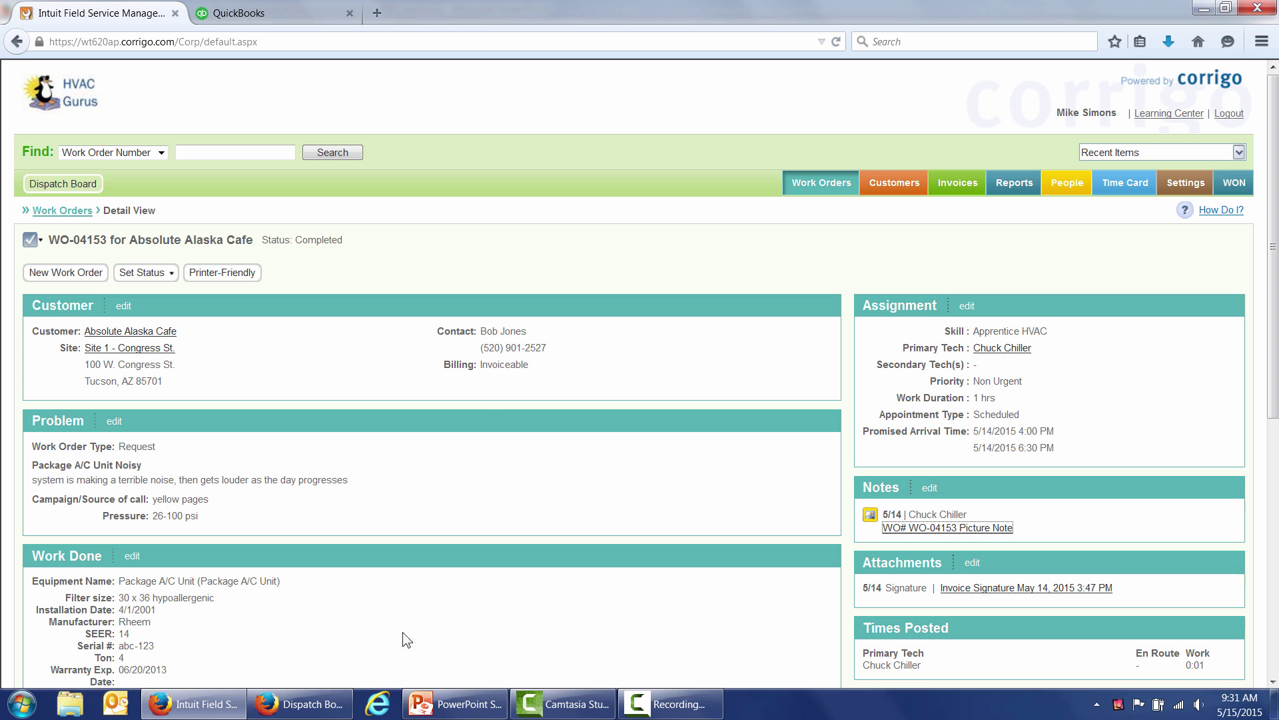
- Filter the dispatch list to Schedule PMs, map them, and open marker B for WO-04132
click(301, 704)
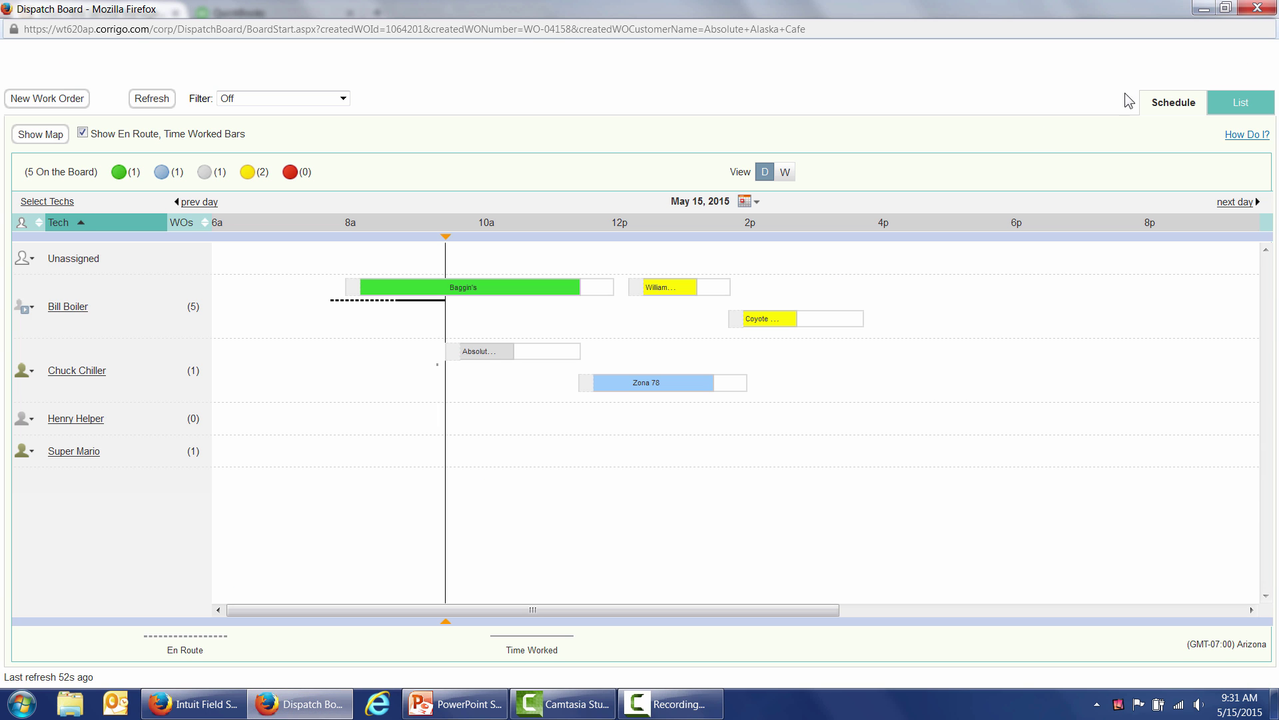
click(1231, 106)
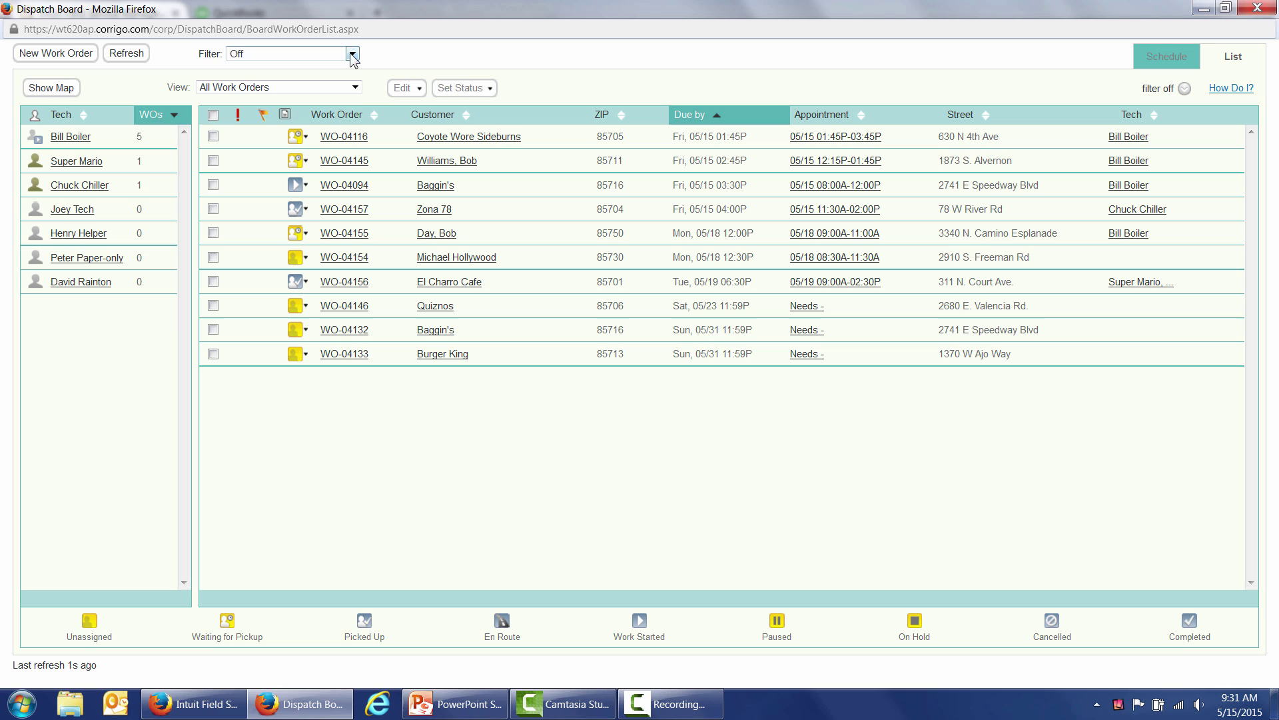
click(359, 90)
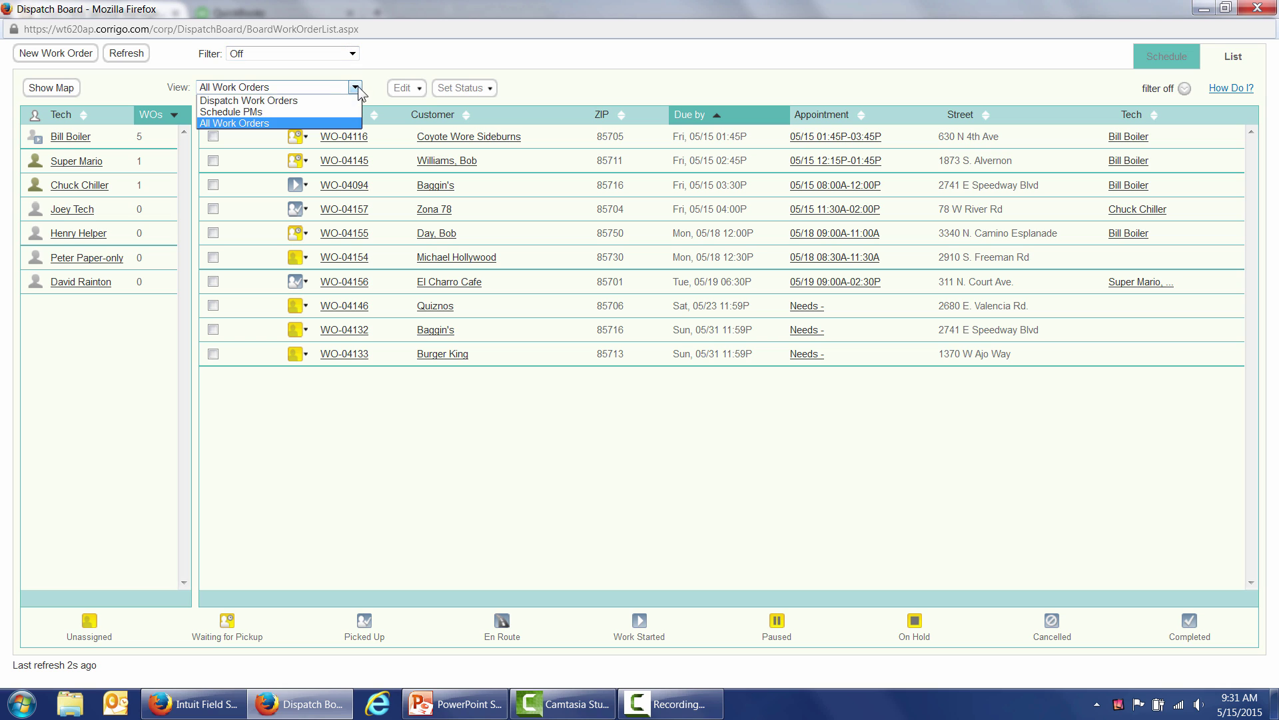
click(273, 120)
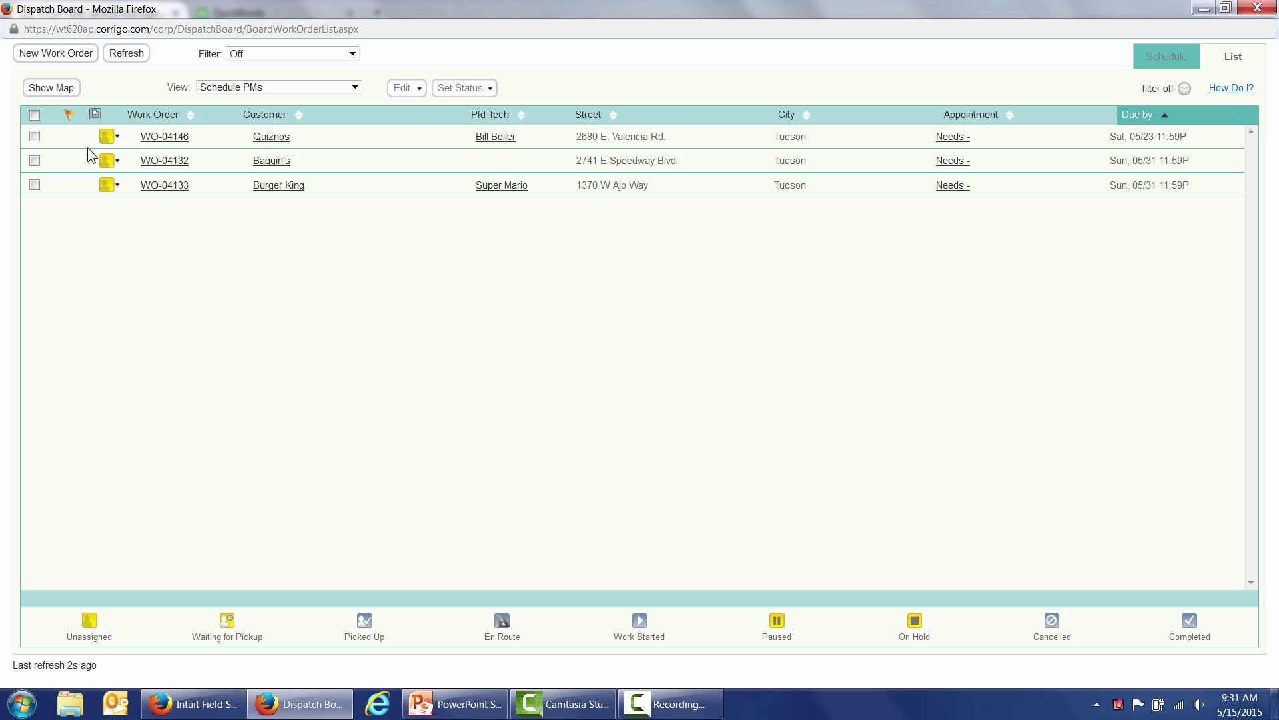
click(53, 88)
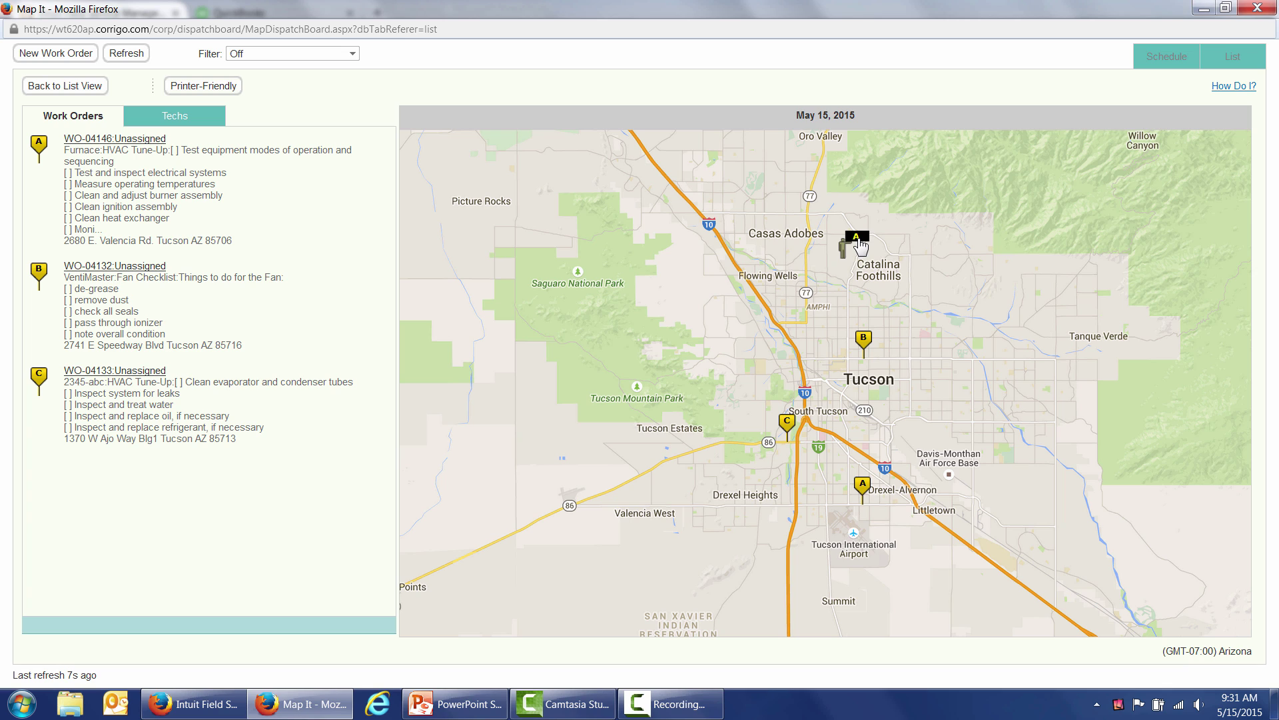
click(865, 342)
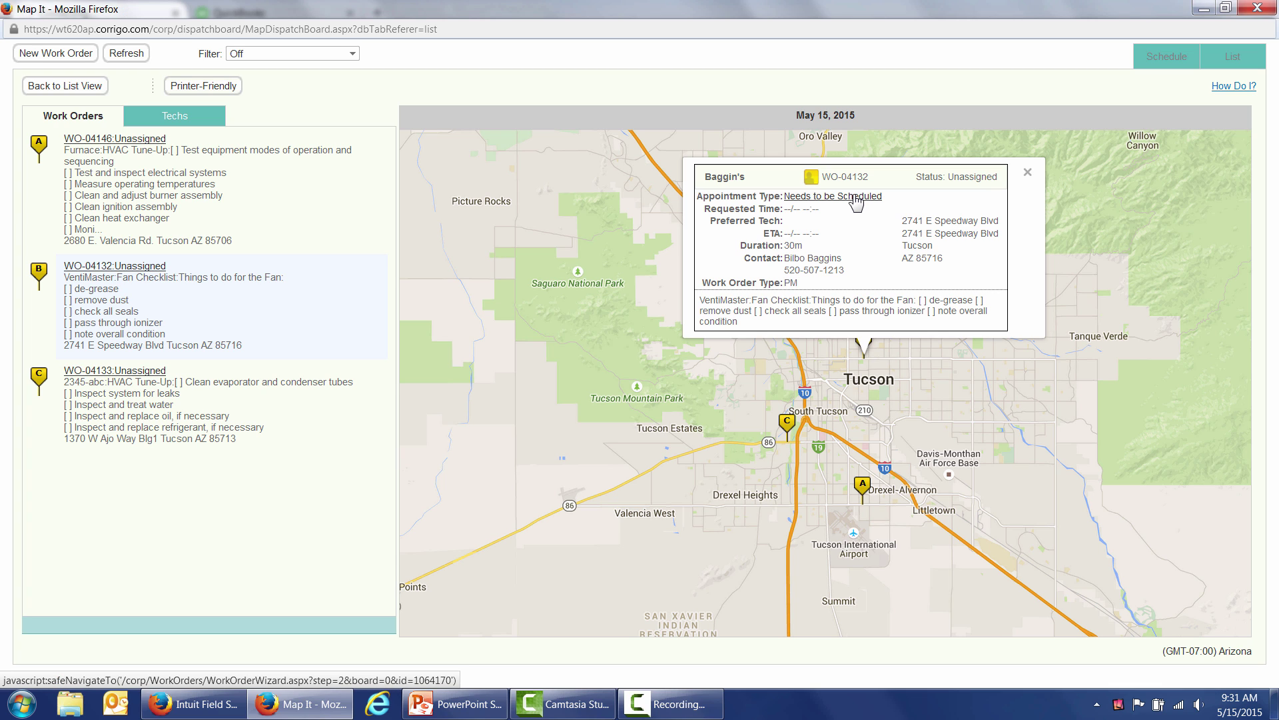
- Make WO-04132 a Scheduled appointment on 5/15, assign it to Chuck Chiller at 2 PM, and save
click(856, 196)
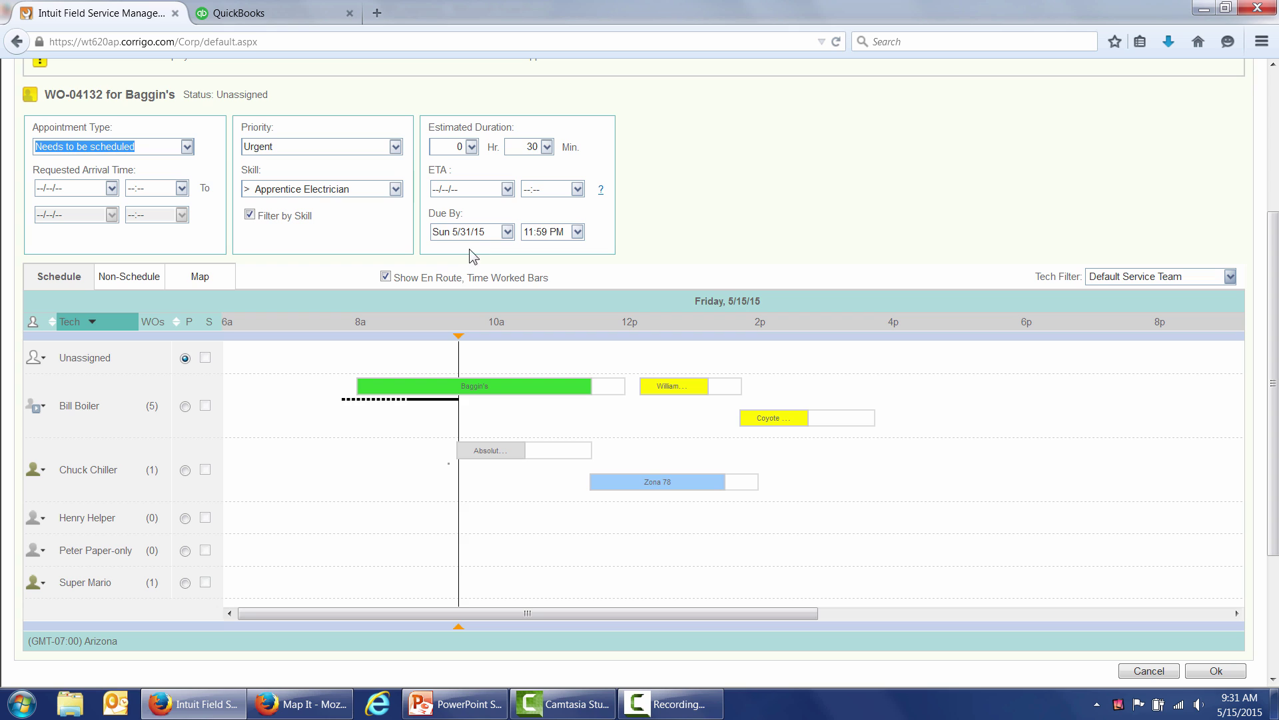
click(188, 147)
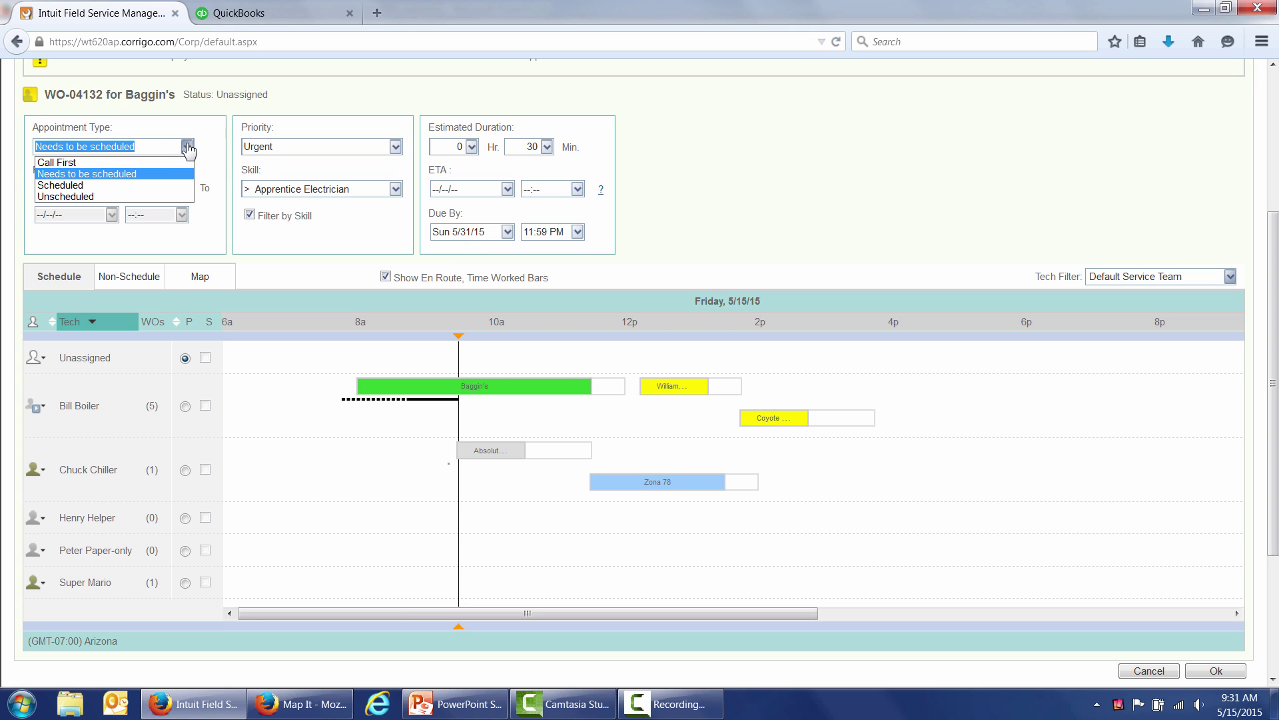
click(93, 189)
click(112, 188)
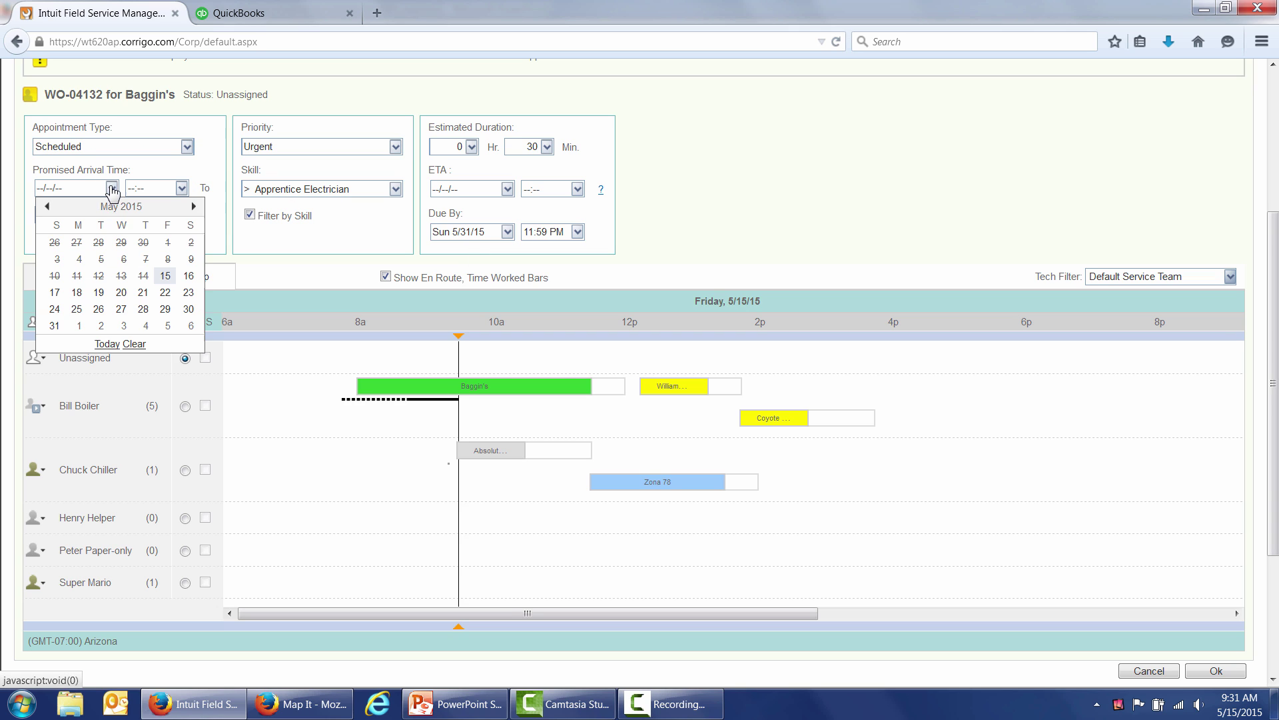
click(166, 276)
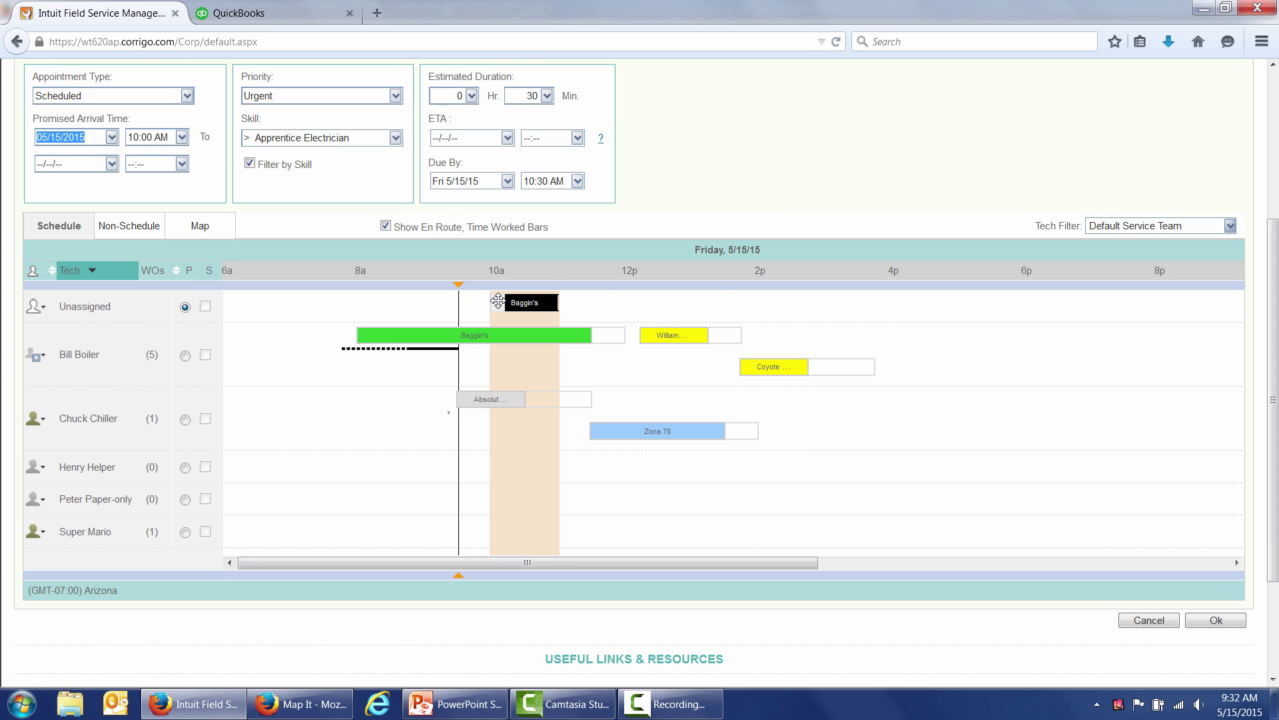
drag(497, 303, 766, 445)
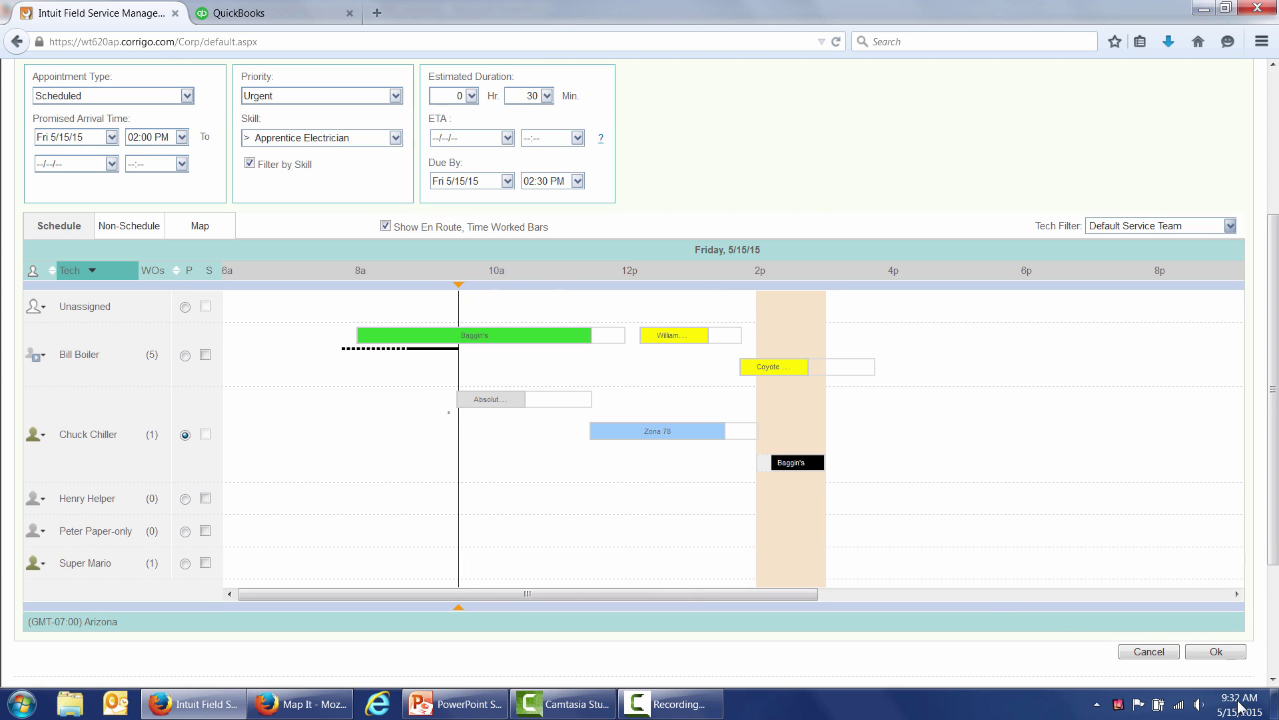
click(1228, 654)
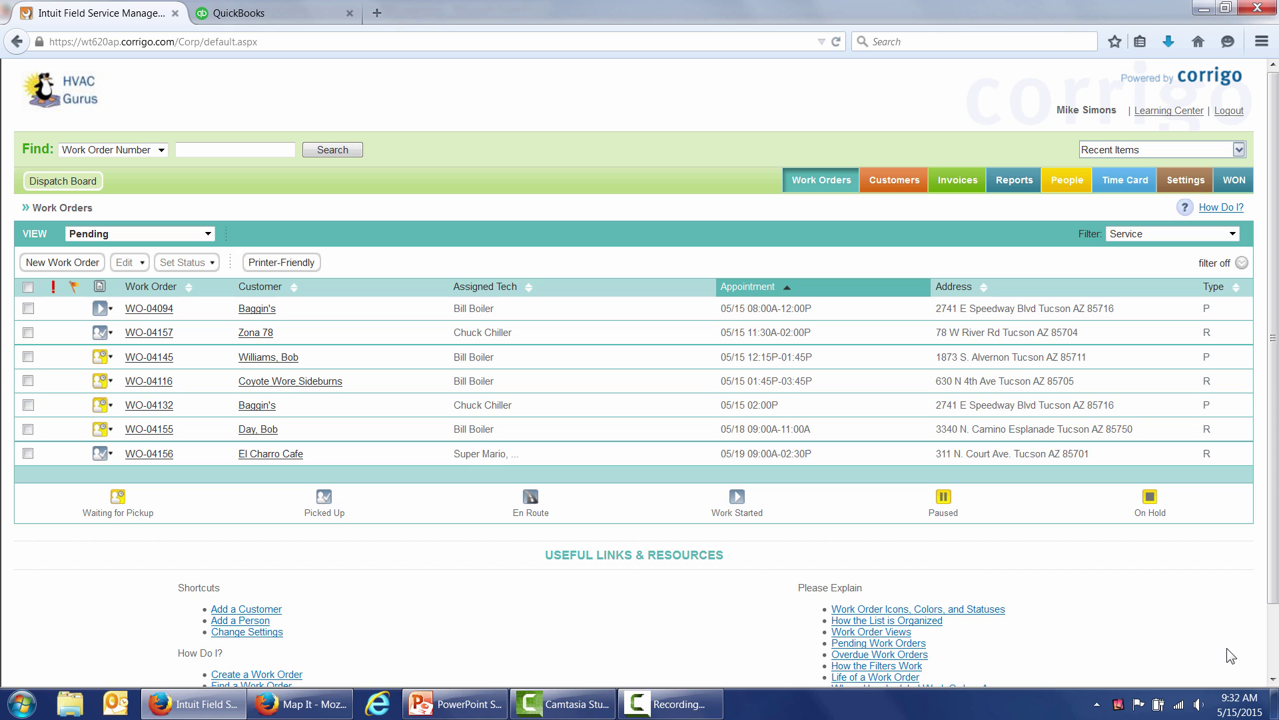
- Reveal the Pricing slide's base module price, included features, Learning Center/support, ROI and per-user pricing bullets
key(alt+Tab)
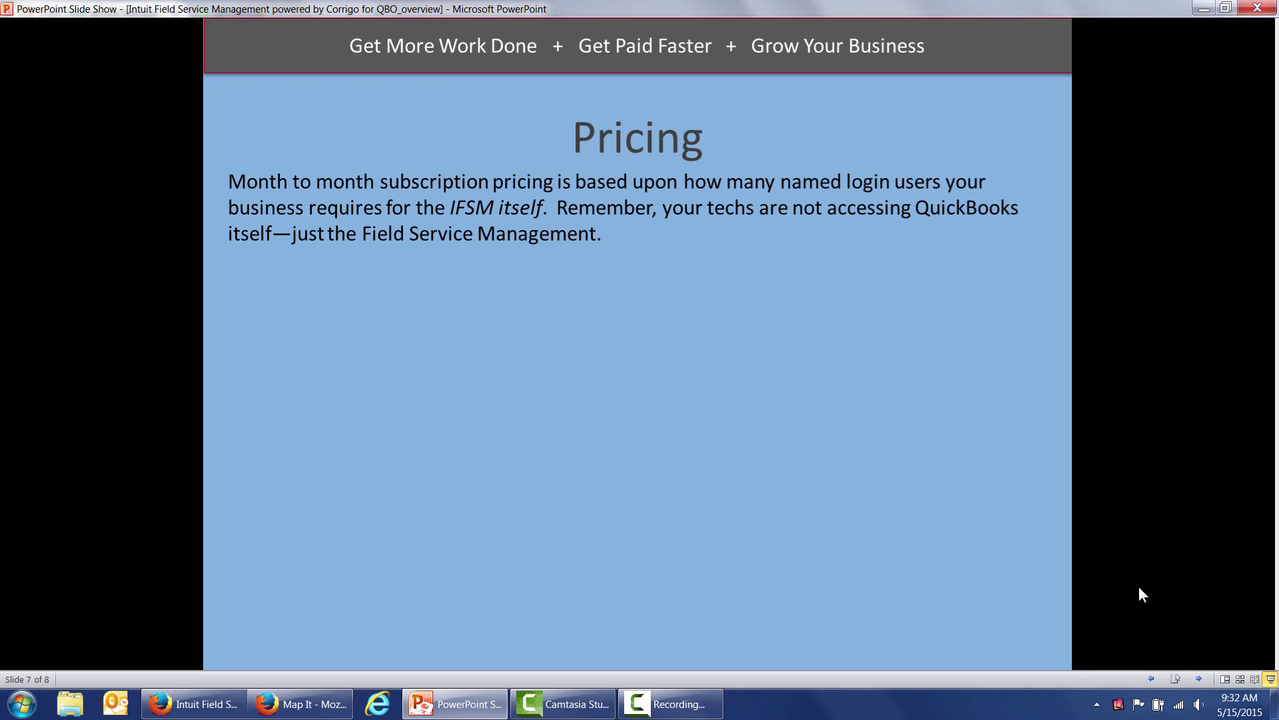
key(Right)
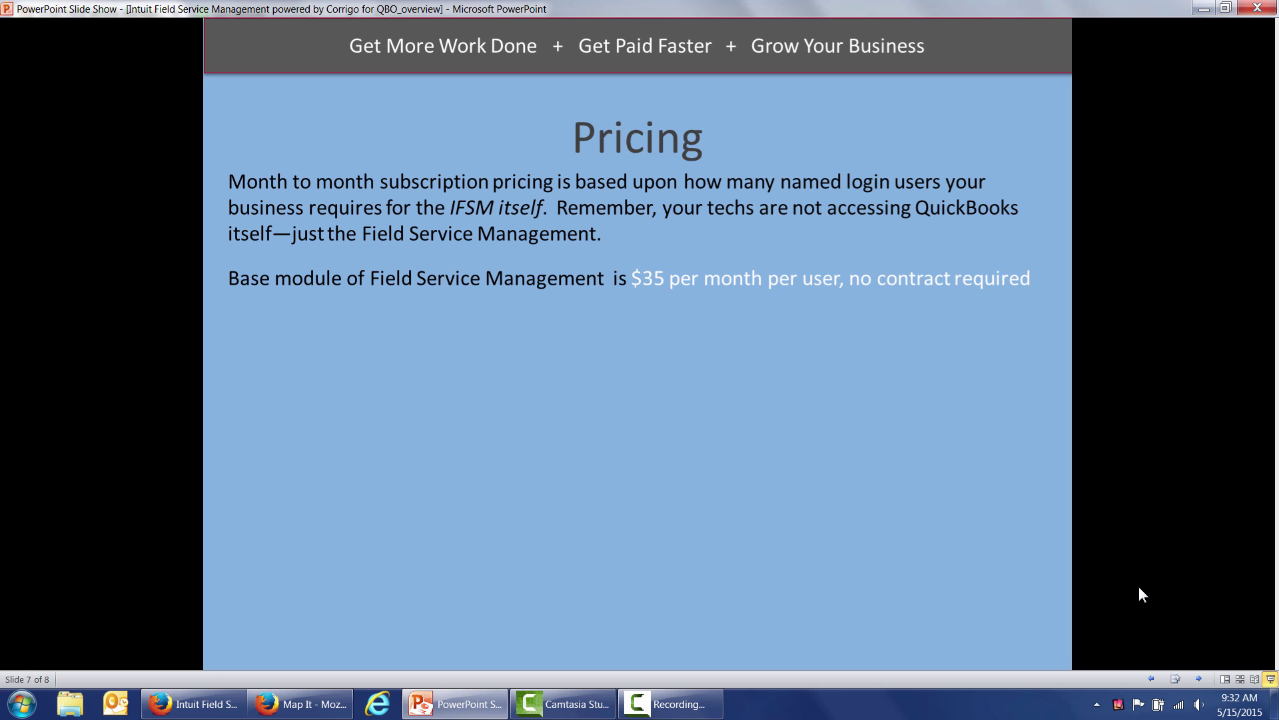
click(1138, 586)
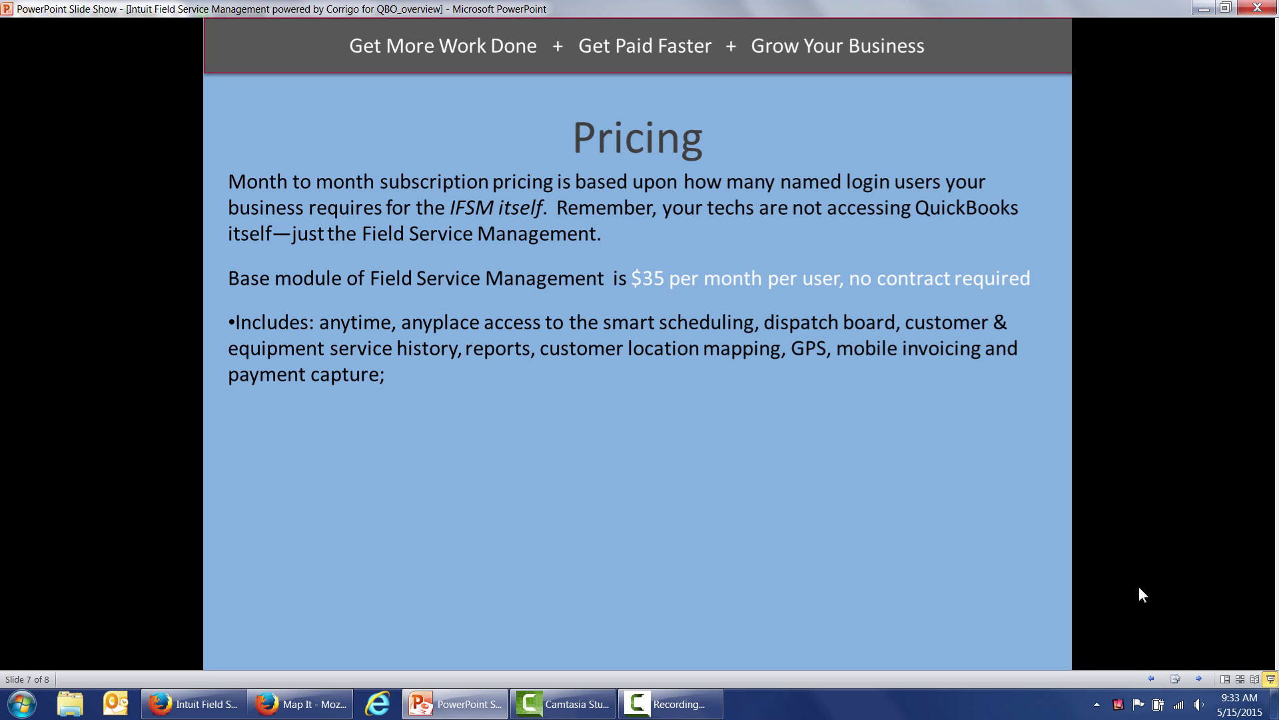
click(1142, 595)
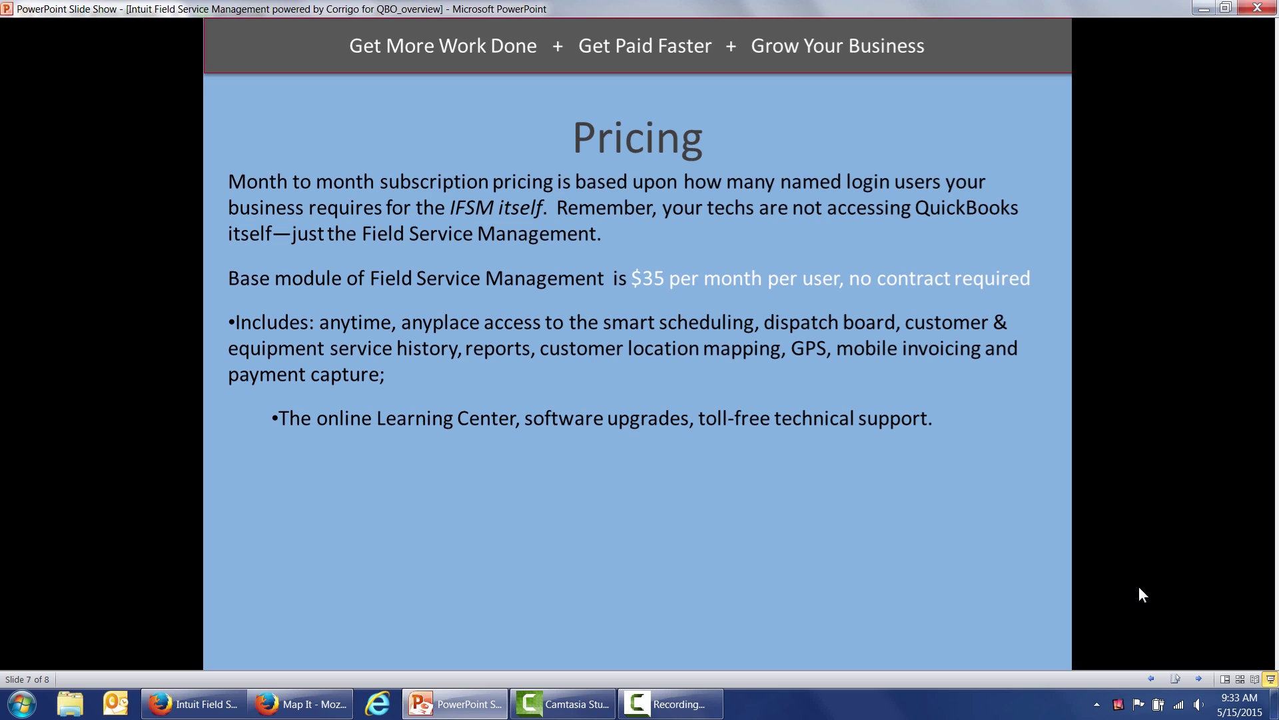
click(1142, 594)
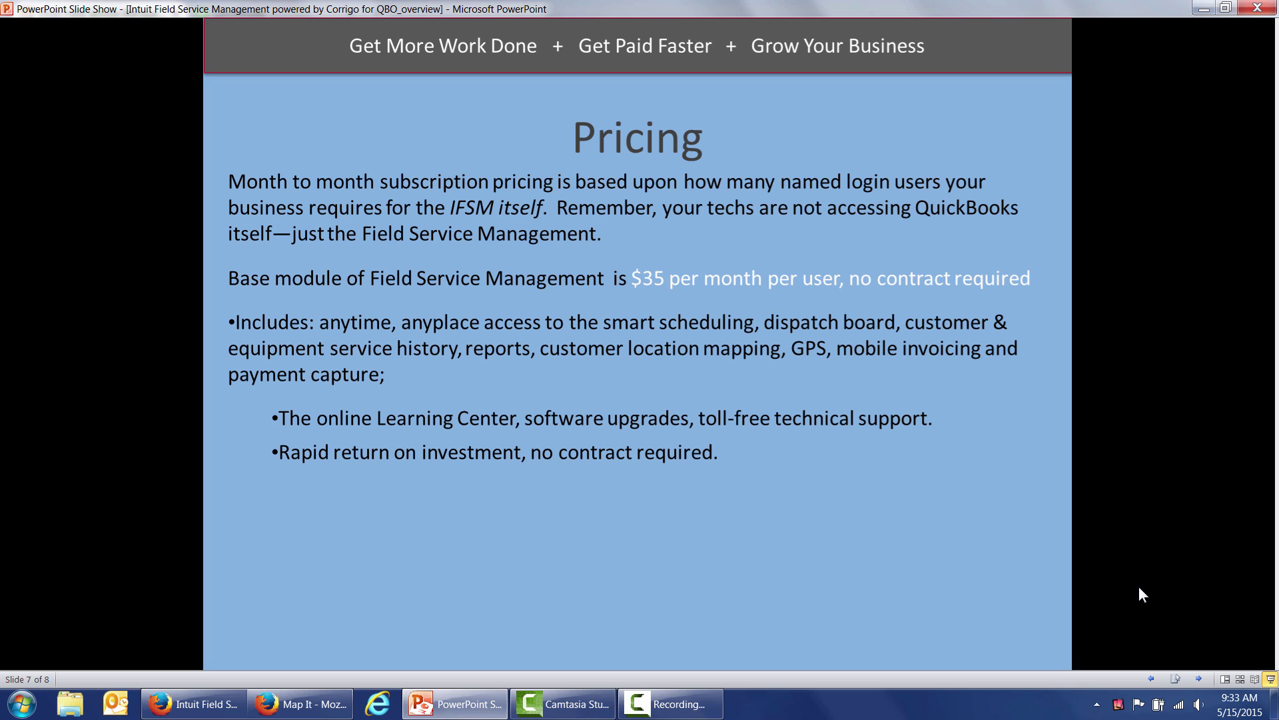
click(1142, 594)
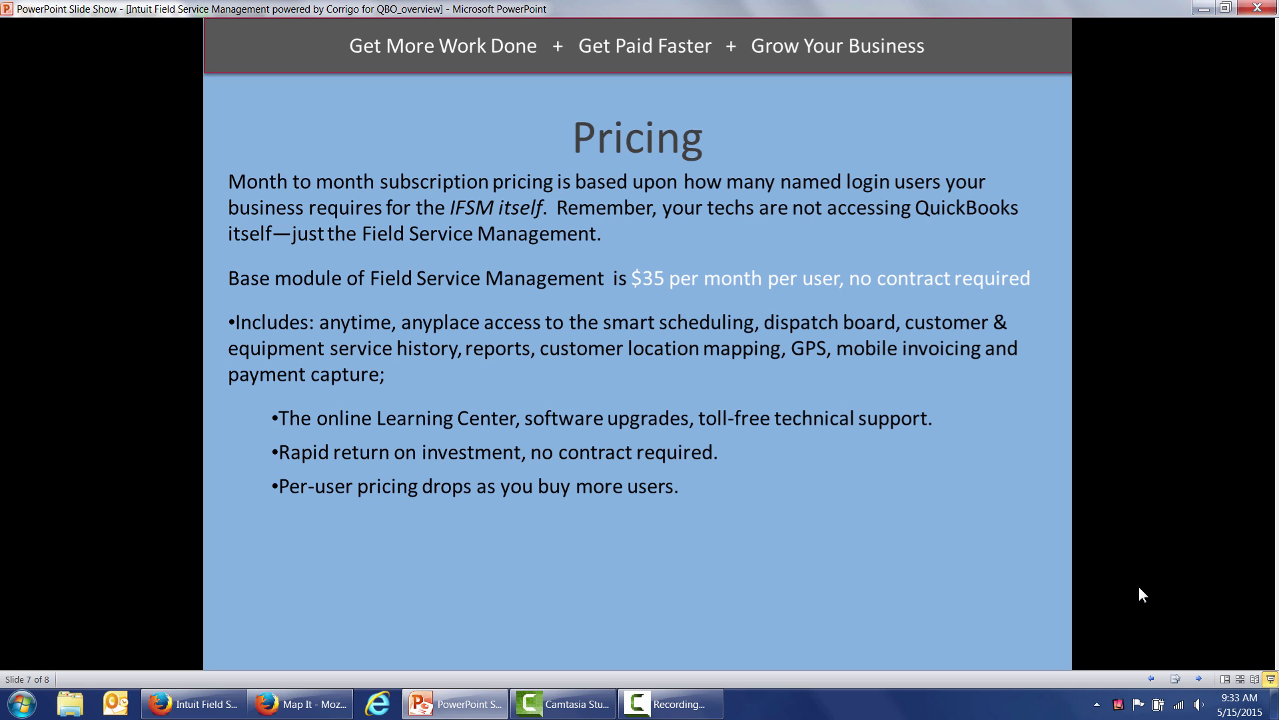
- Show the optional modules, setup assistance and network bullets, then advance to slide 8, 'Questions? Ready to purchase?'
click(1142, 594)
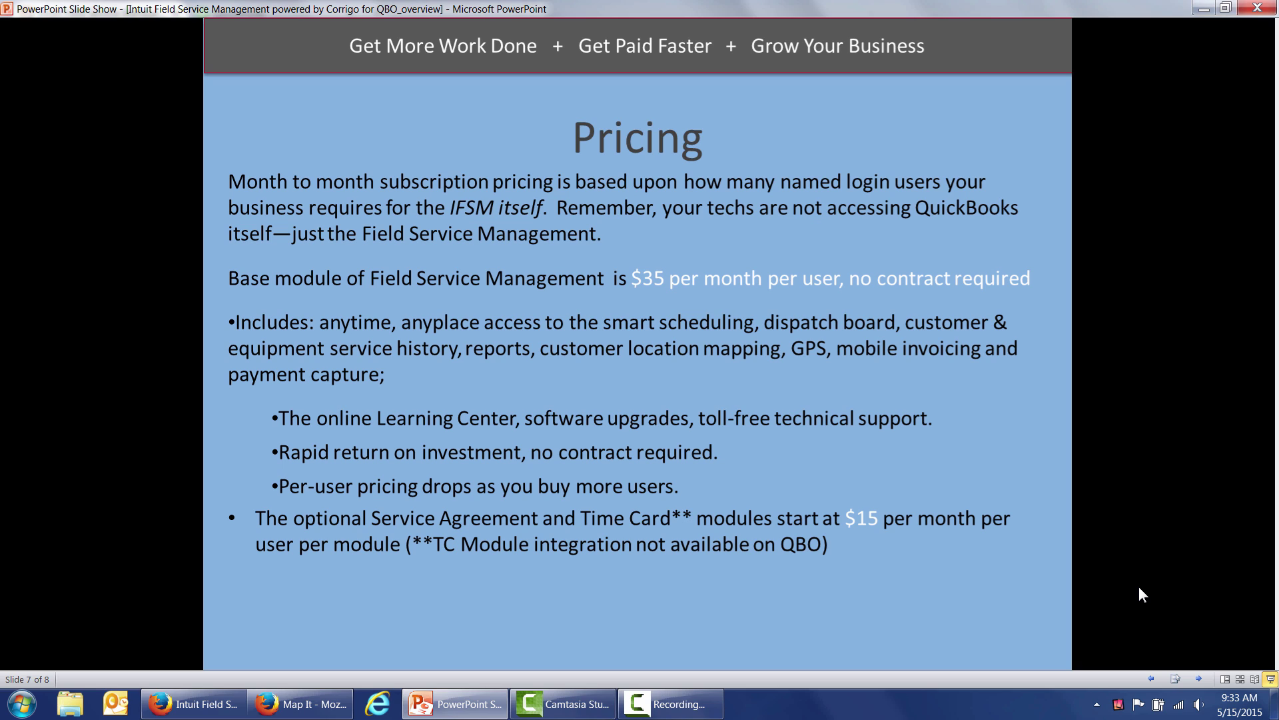
click(1141, 593)
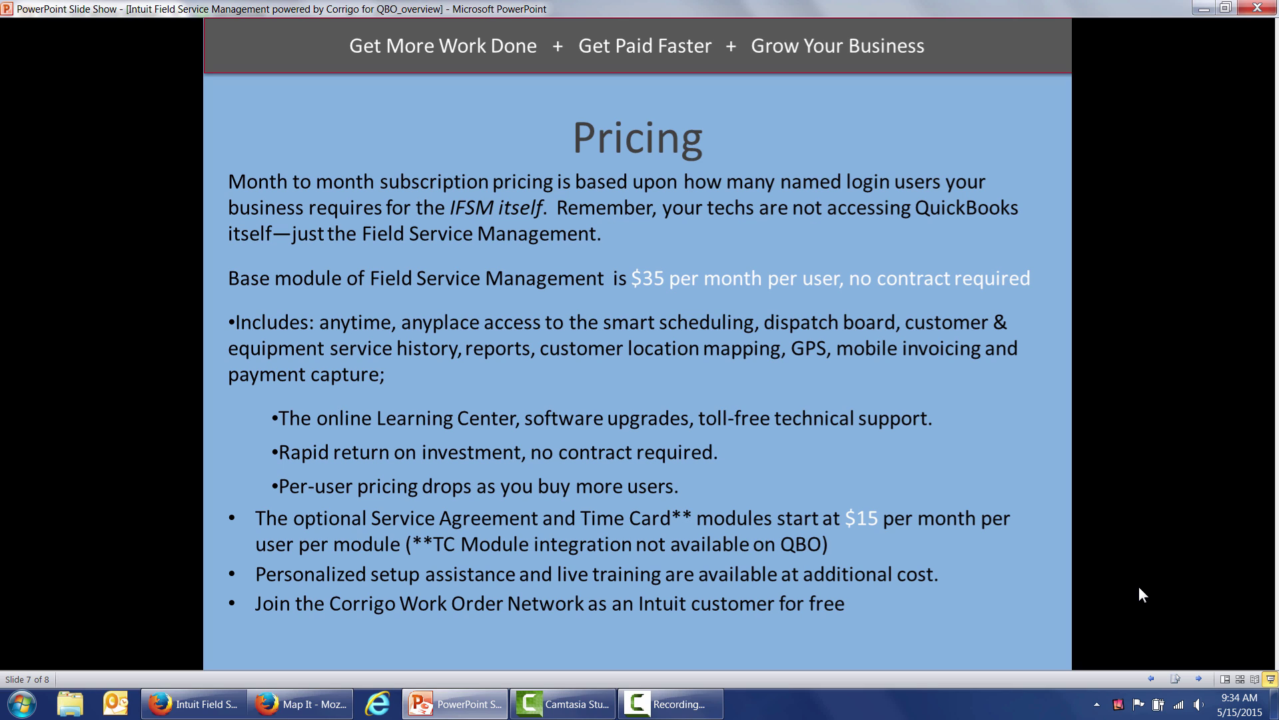
click(1143, 594)
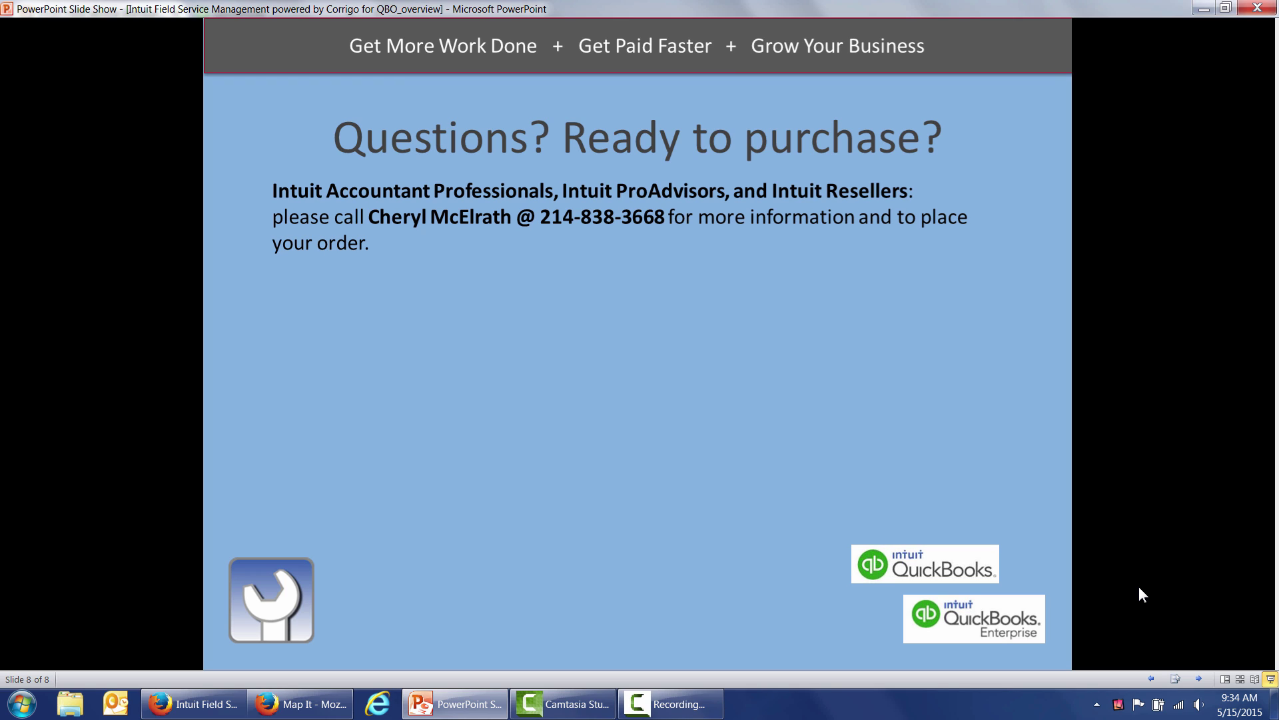
click(1142, 594)
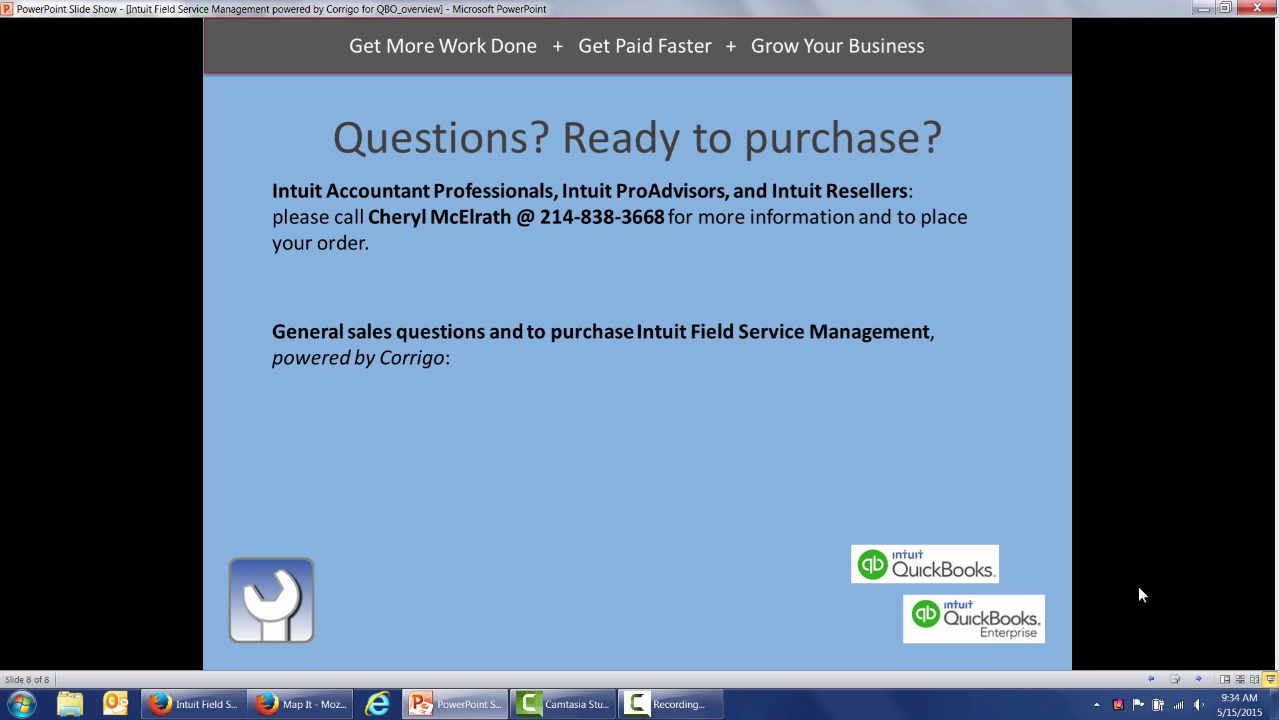
click(1142, 593)
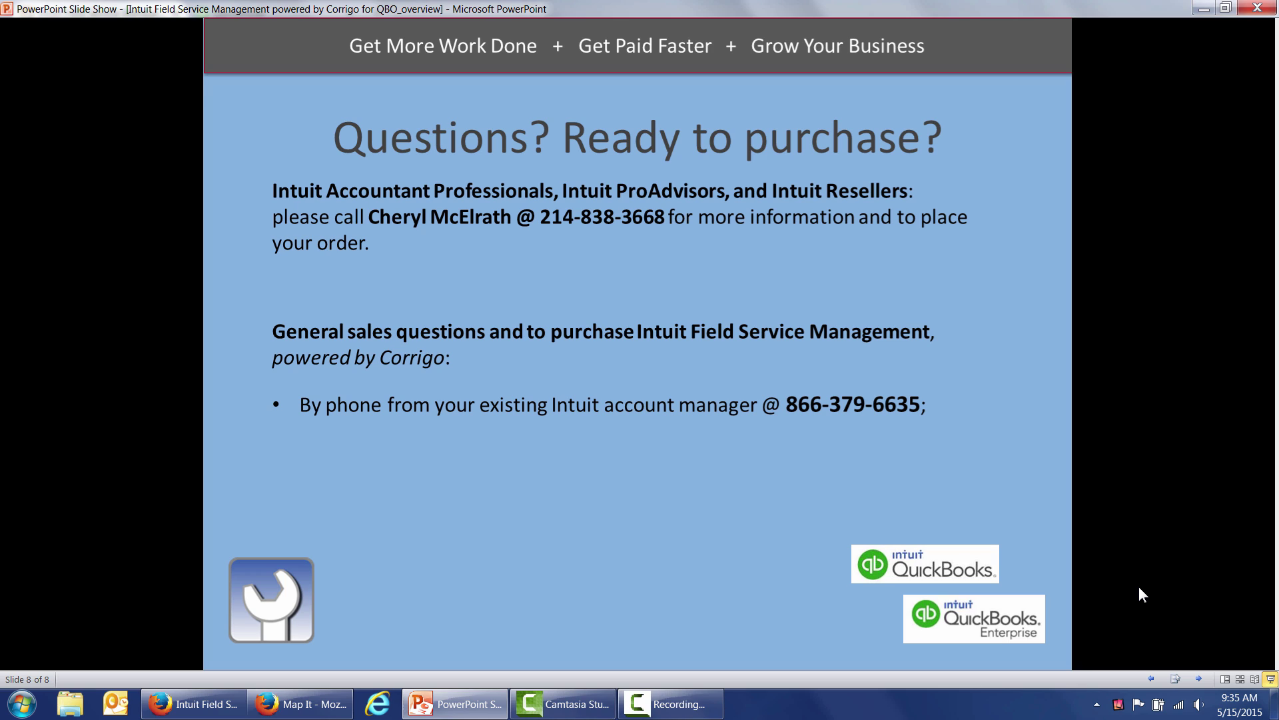
click(1142, 594)
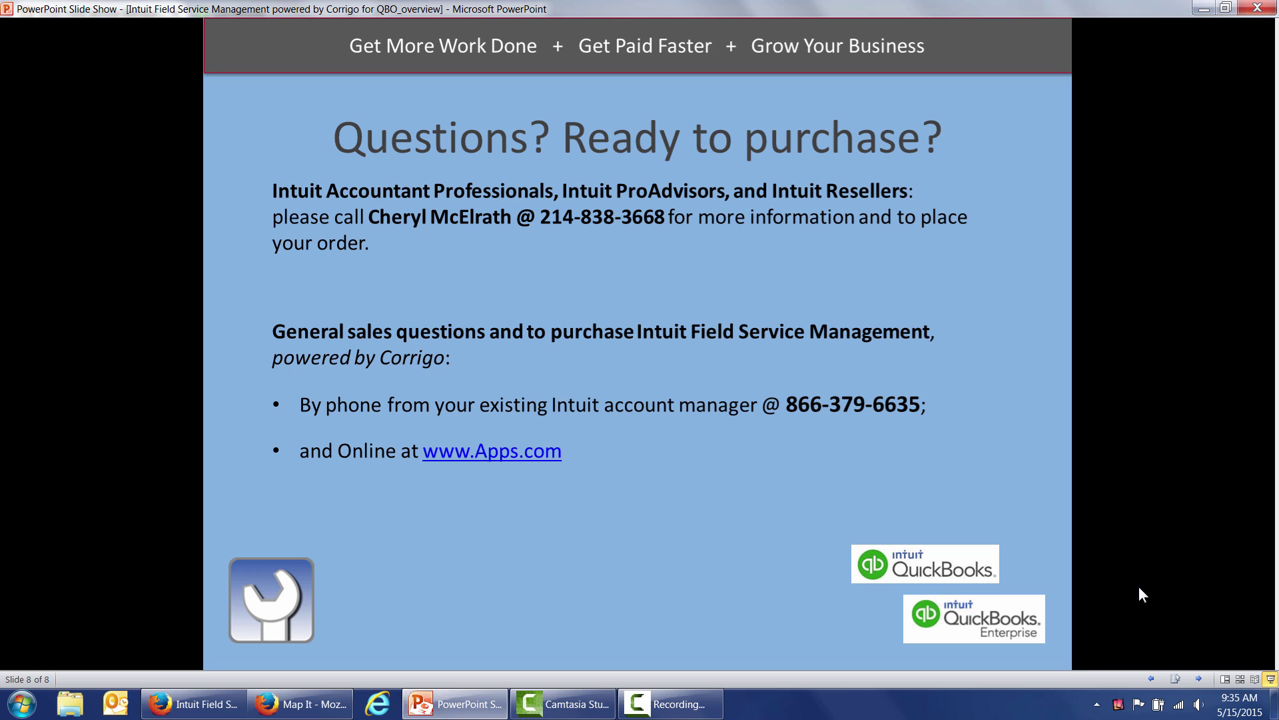
click(1142, 594)
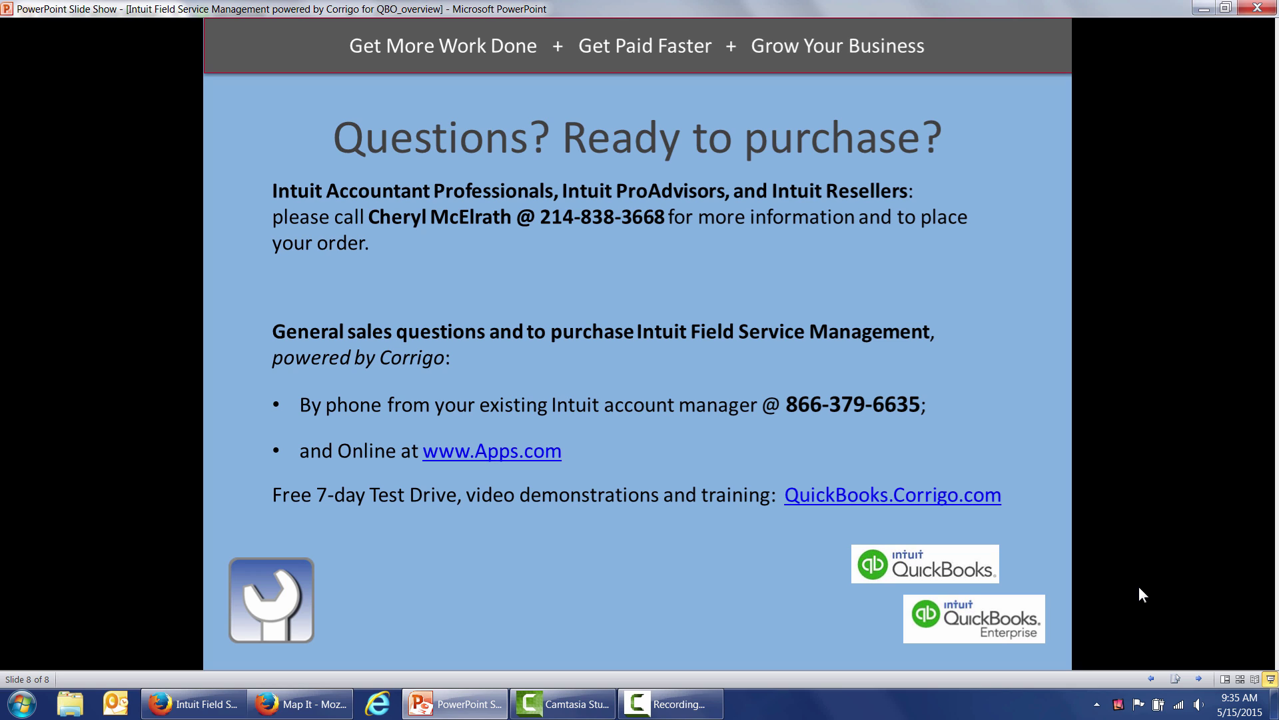